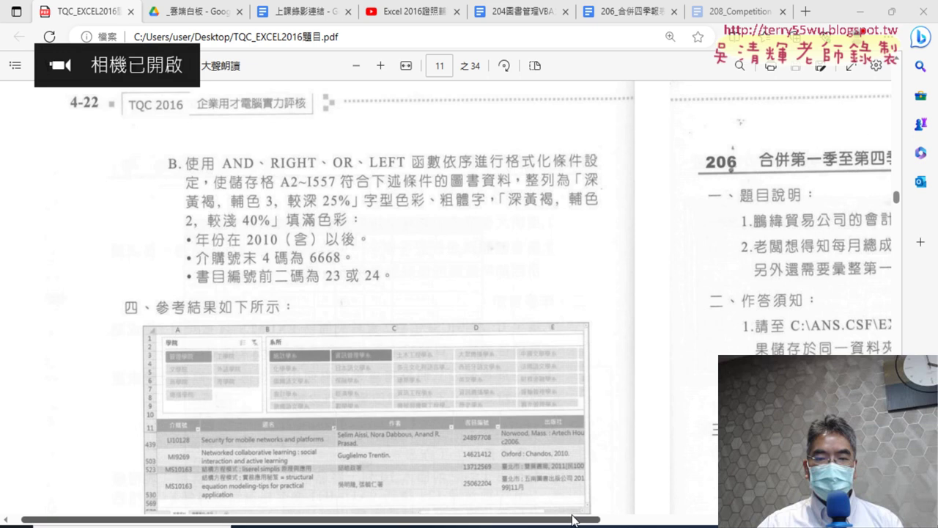
# Step: Scroll the exam PDF back to task 3 on page 10, then return to the EXD02 workbook
pyautogui.hscroll(5, 681, 455)
pyautogui.scroll(10, 679, 389)
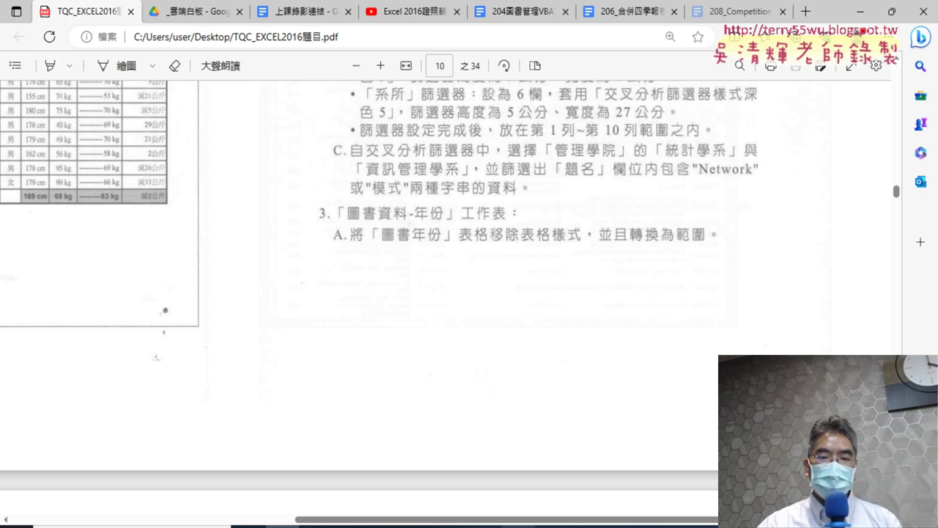
pyautogui.click(519, 526)
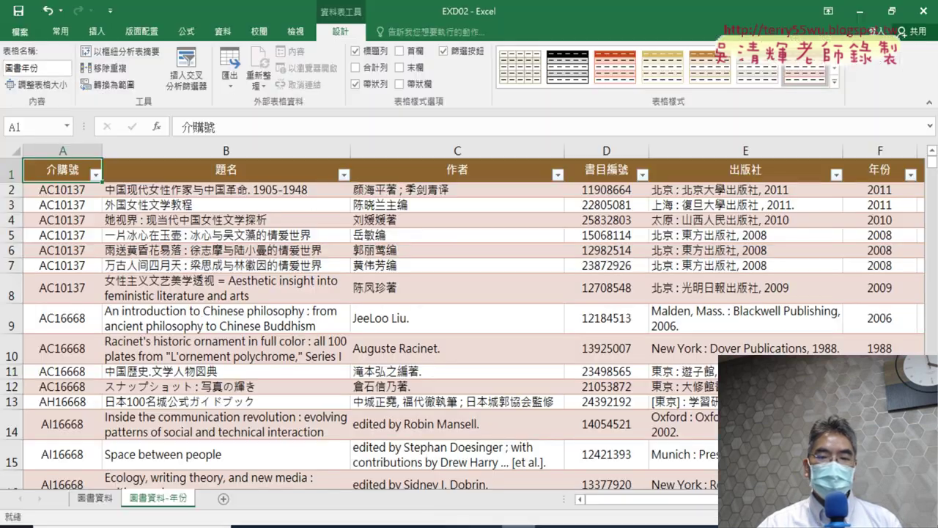
pyautogui.click(91, 499)
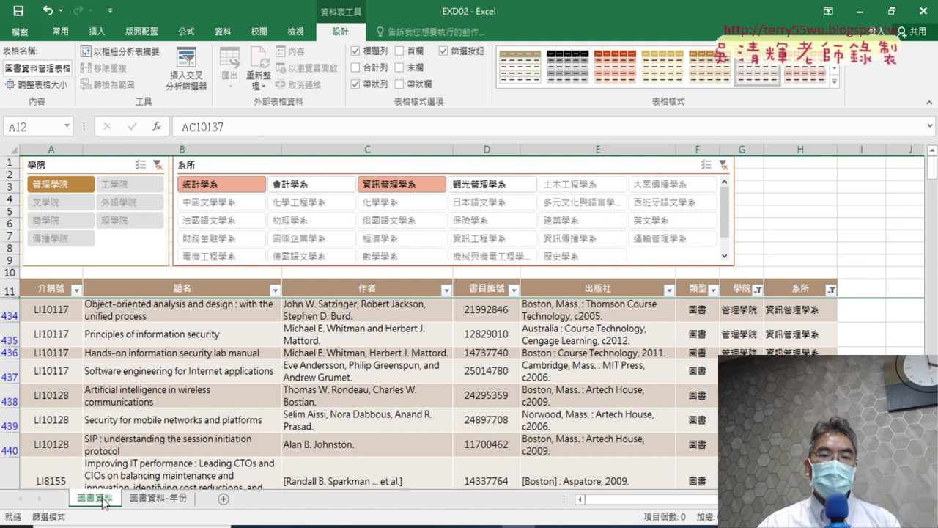
pyautogui.click(169, 501)
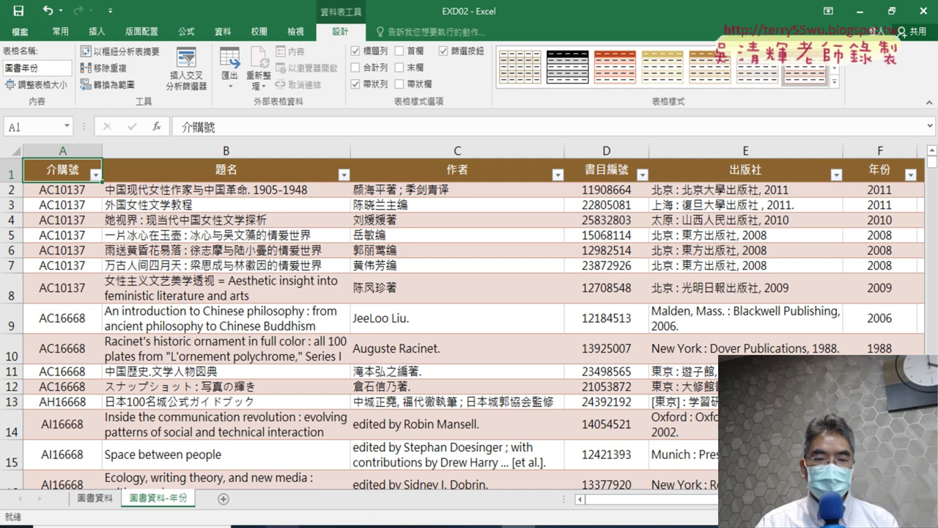
pyautogui.click(282, 526)
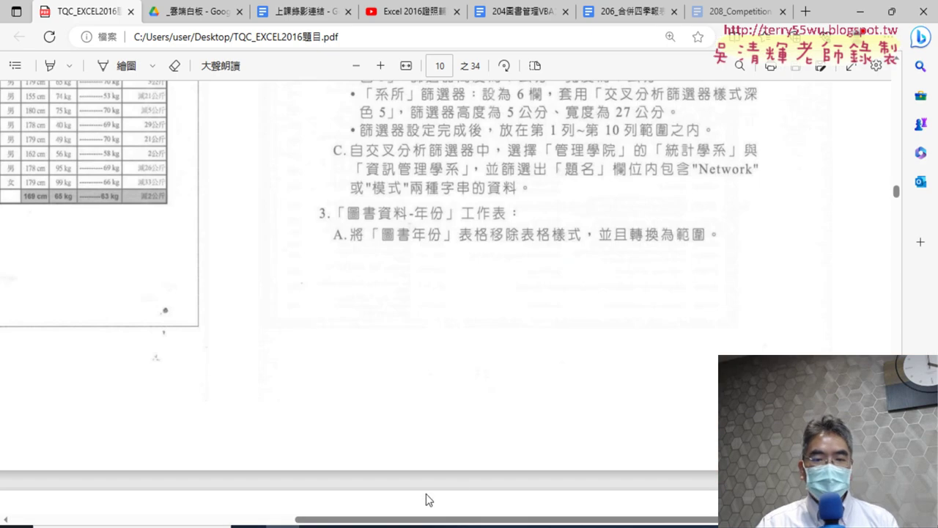
pyautogui.scroll(4, 439, 379)
pyautogui.scroll(2, 495, 150)
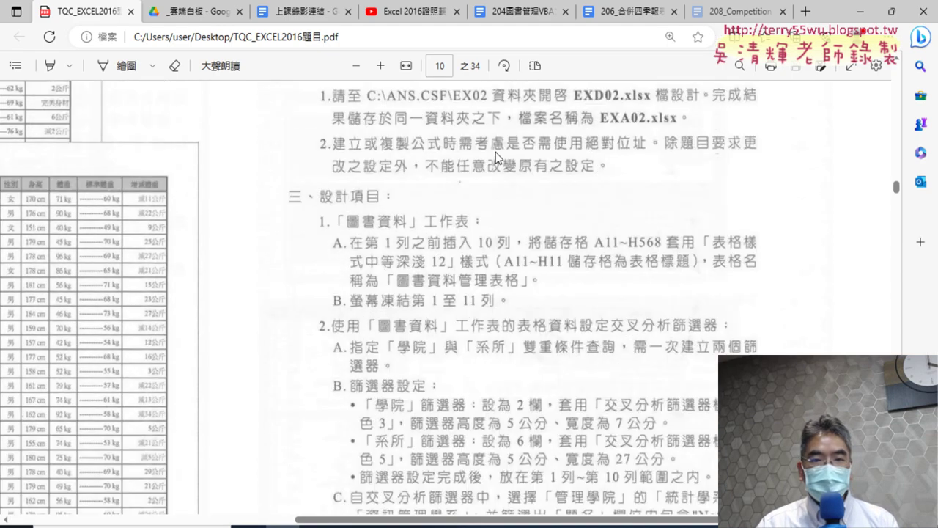
pyautogui.scroll(-2, 502, 178)
pyautogui.scroll(-2, 502, 178)
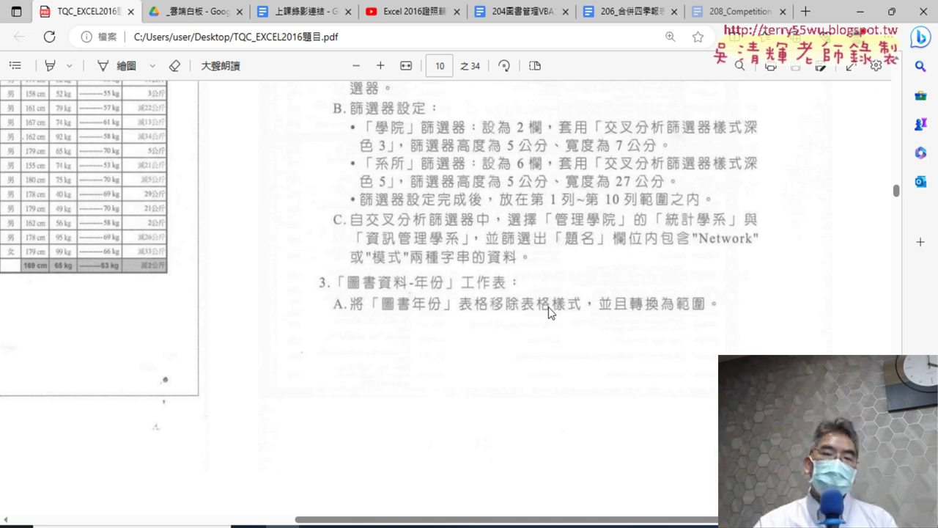
pyautogui.click(861, 11)
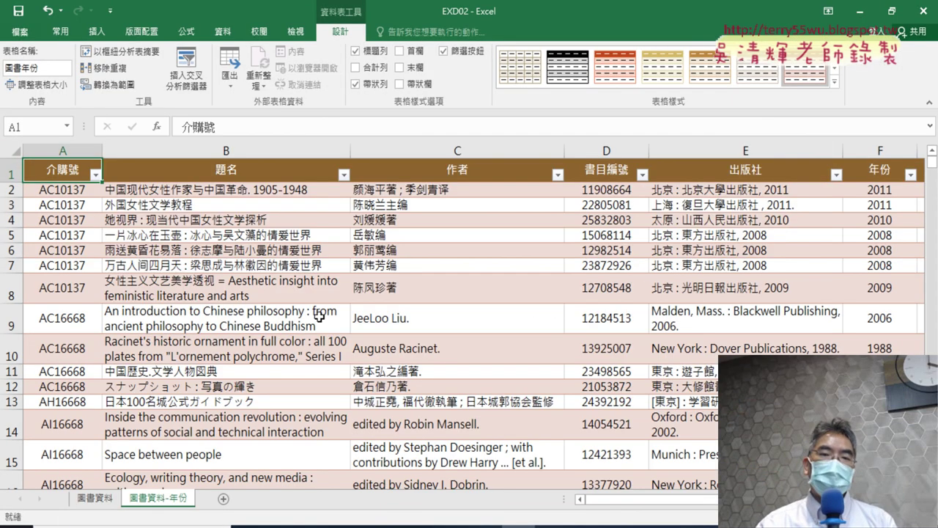
pyautogui.click(219, 223)
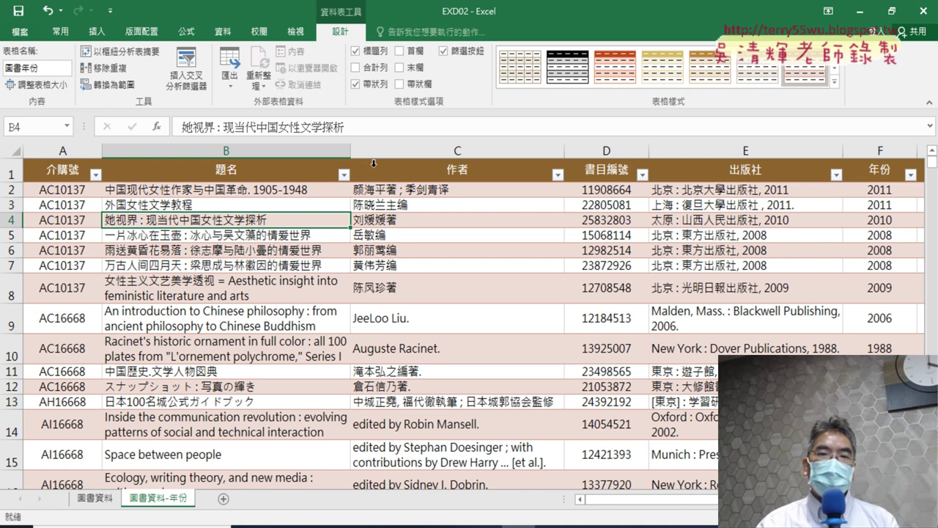
pyautogui.click(60, 32)
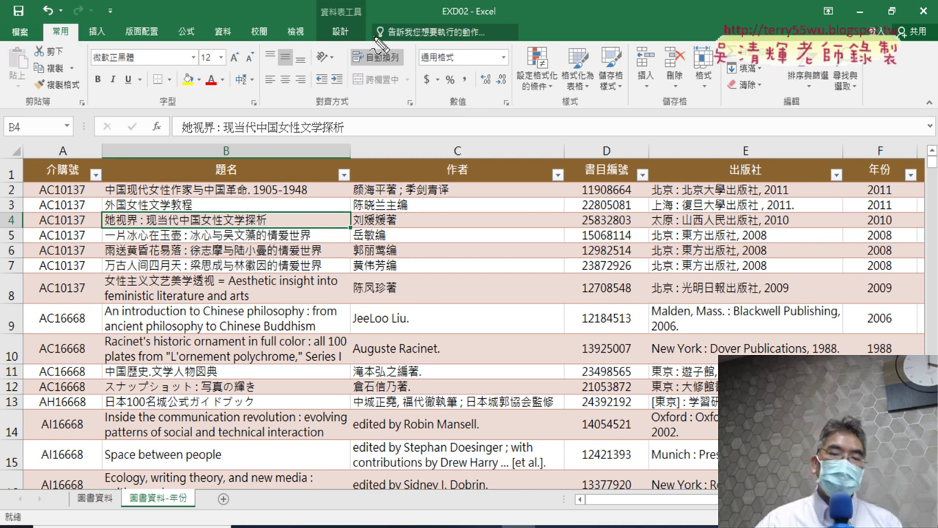
pyautogui.moveTo(346, 16); pyautogui.dragTo(339, 37)
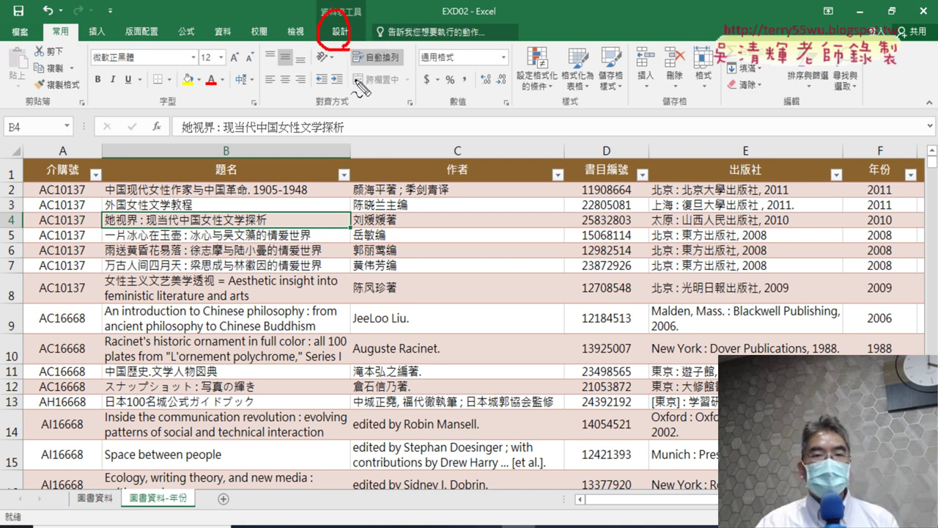
pyautogui.moveTo(394, 165); pyautogui.dragTo(348, 67)
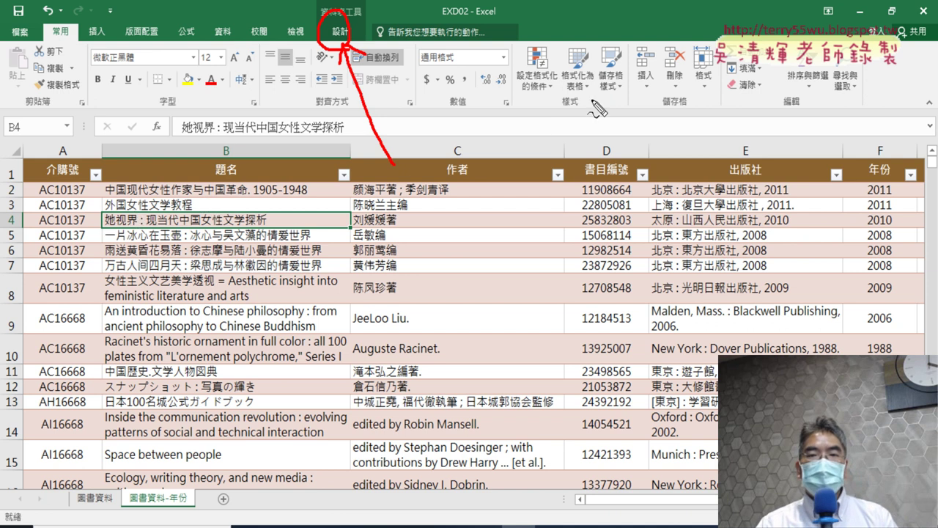
pyautogui.moveTo(592, 104); pyautogui.dragTo(588, 83)
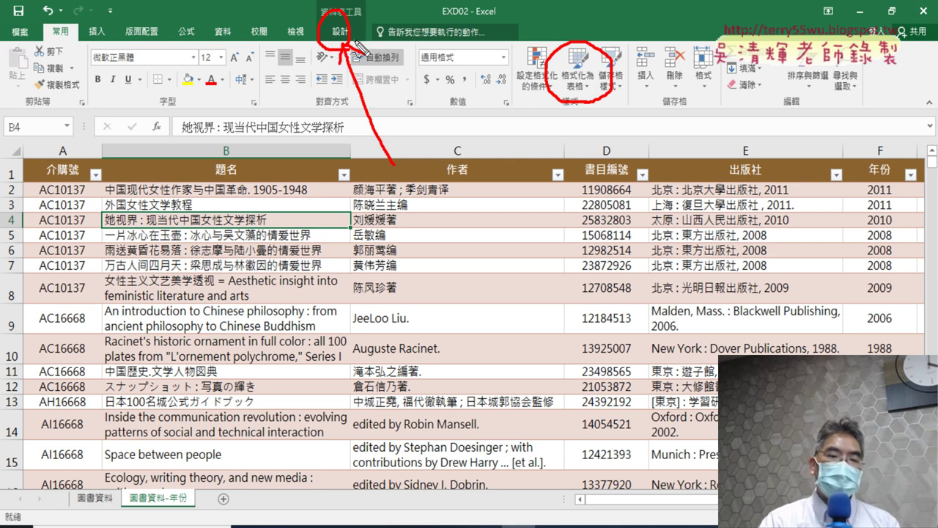
pyautogui.press('Escape')
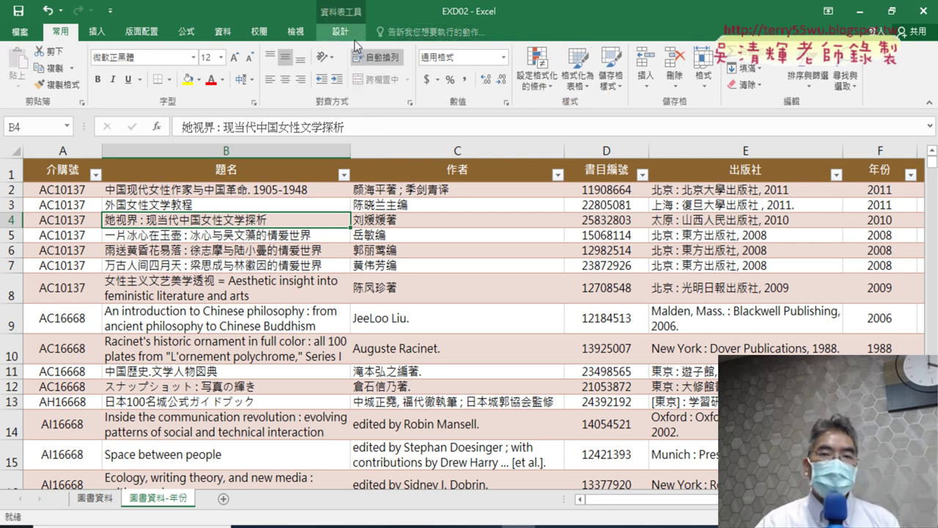
pyautogui.click(359, 36)
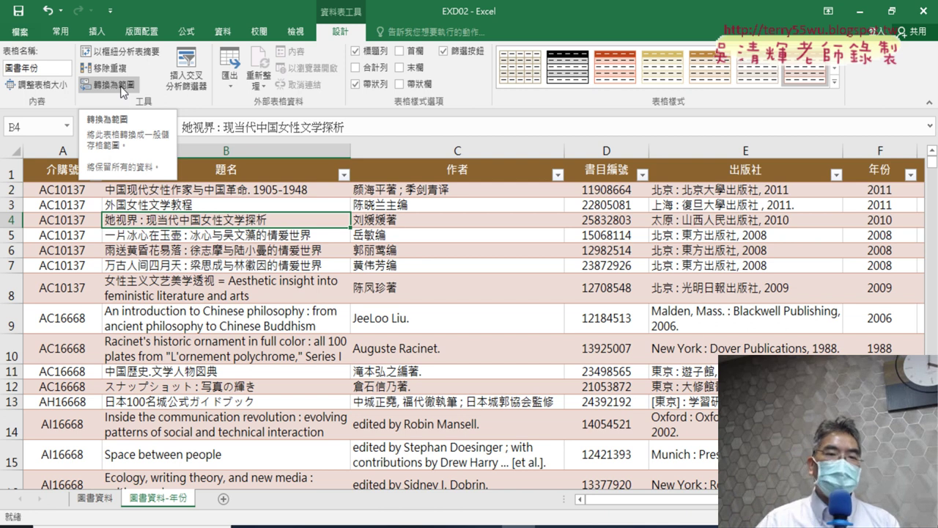
# Step: Cancel the table-to-range conversion with 否, keeping the table, and bring up the exam PDF
pyautogui.click(122, 87)
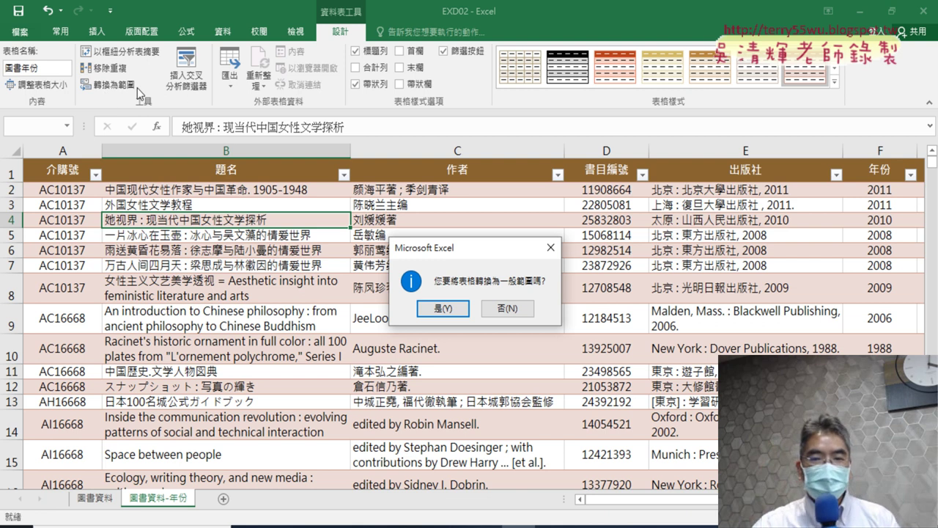
pyautogui.click(508, 308)
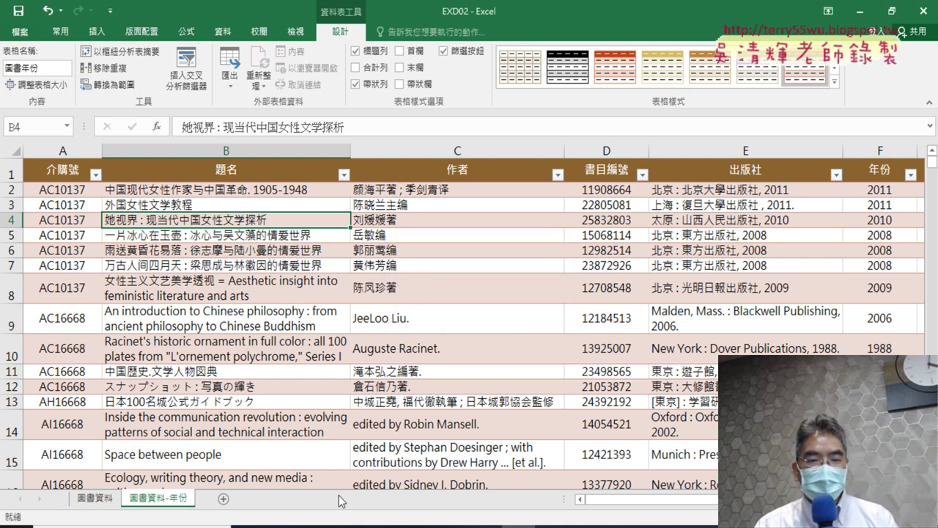
pyautogui.hotkey('alt', 'Tab')
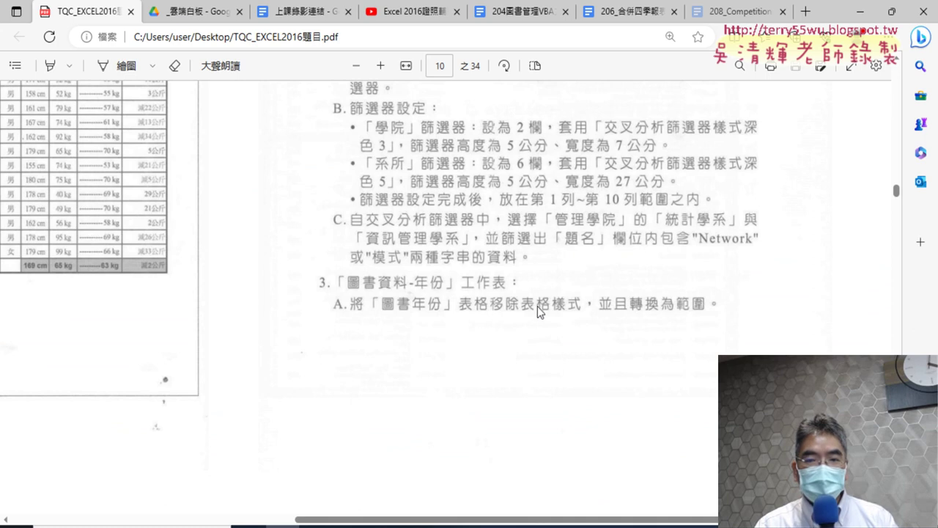
# Step: Go from the exam PDF back to the 圖書資料-年份 sheet in Excel
pyautogui.hotkey('alt', 'Tab')
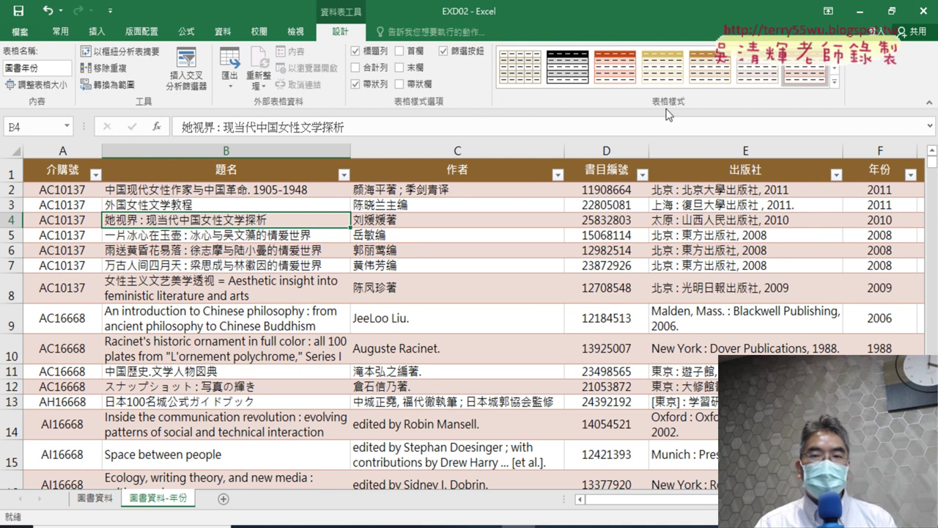
pyautogui.click(834, 87)
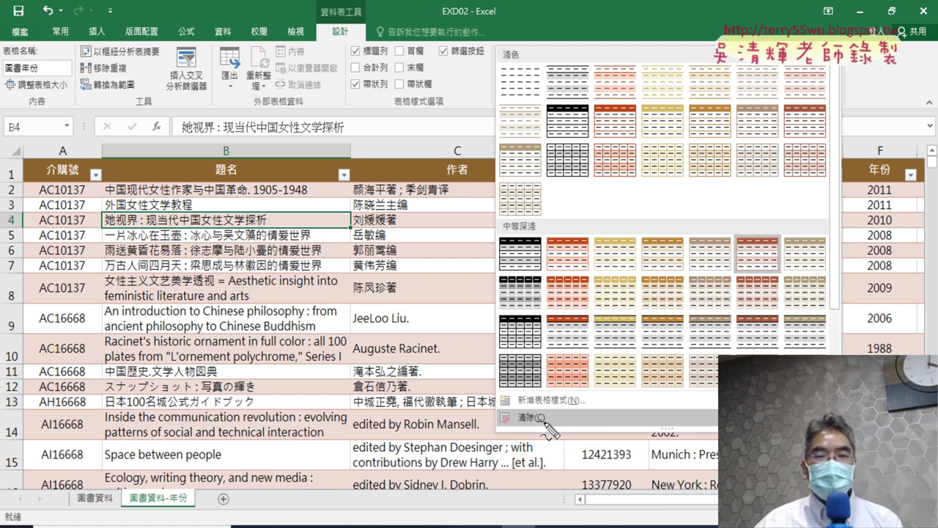
pyautogui.moveTo(547, 425); pyautogui.dragTo(543, 422)
pyautogui.moveTo(123, 99)
pyautogui.mouseDown()
pyautogui.moveTo(93, 104)
pyautogui.moveTo(143, 82)
pyautogui.mouseUp()
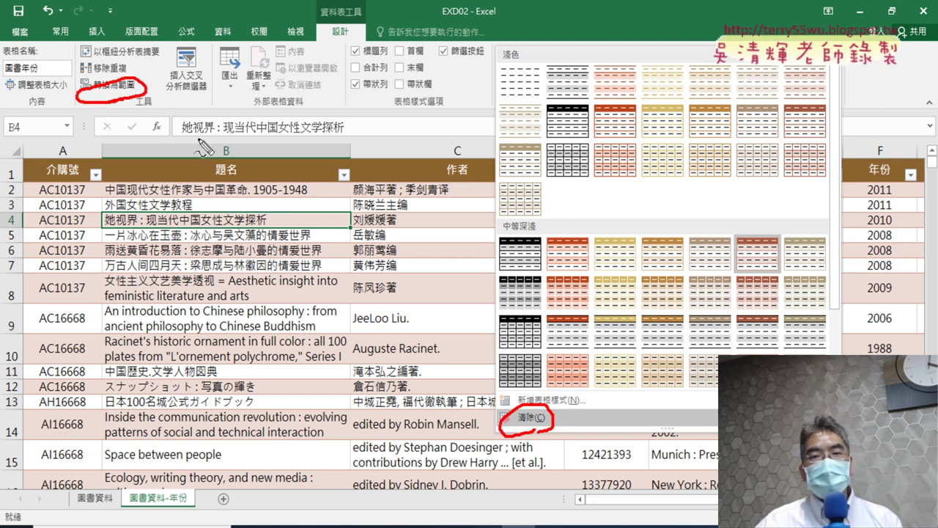
pyautogui.moveTo(324, 55)
pyautogui.mouseDown()
pyautogui.moveTo(366, 22)
pyautogui.moveTo(353, 58)
pyautogui.mouseUp()
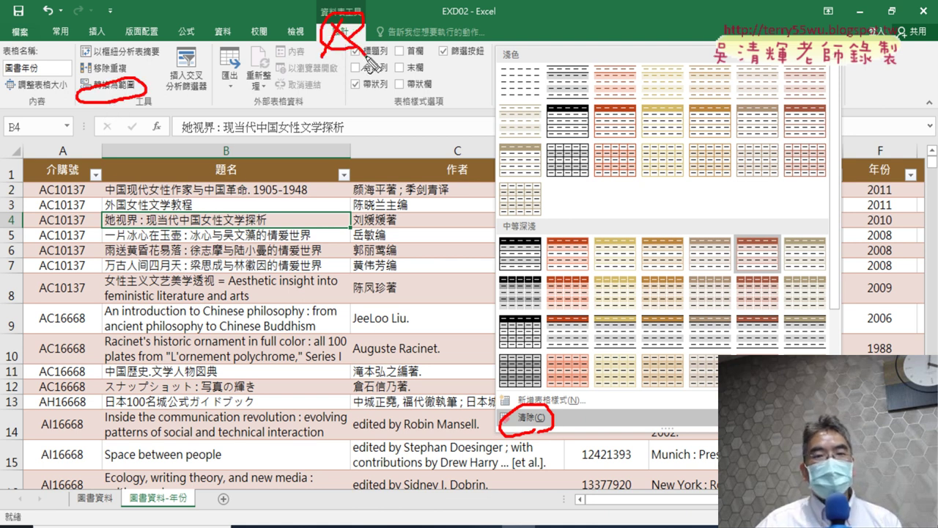
pyautogui.moveTo(576, 362); pyautogui.dragTo(550, 414)
pyautogui.moveTo(551, 362); pyautogui.dragTo(571, 400)
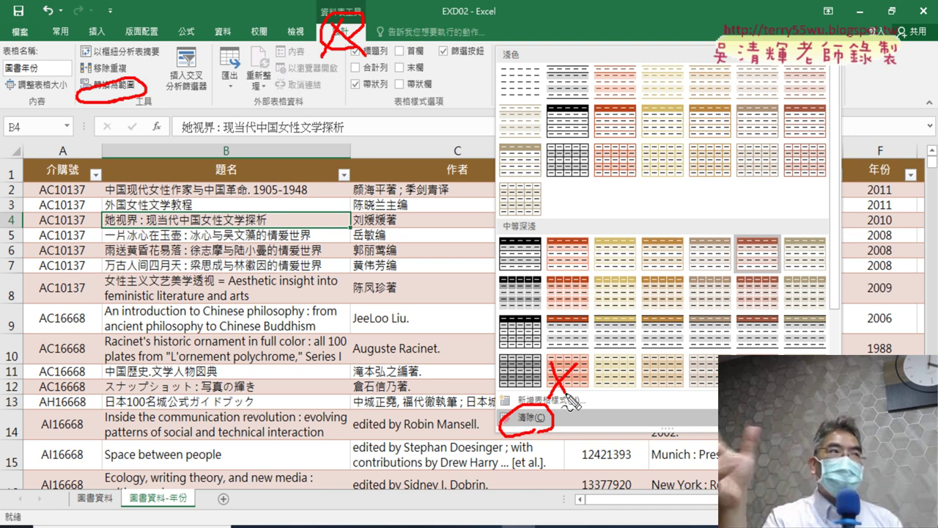
pyautogui.press('Escape')
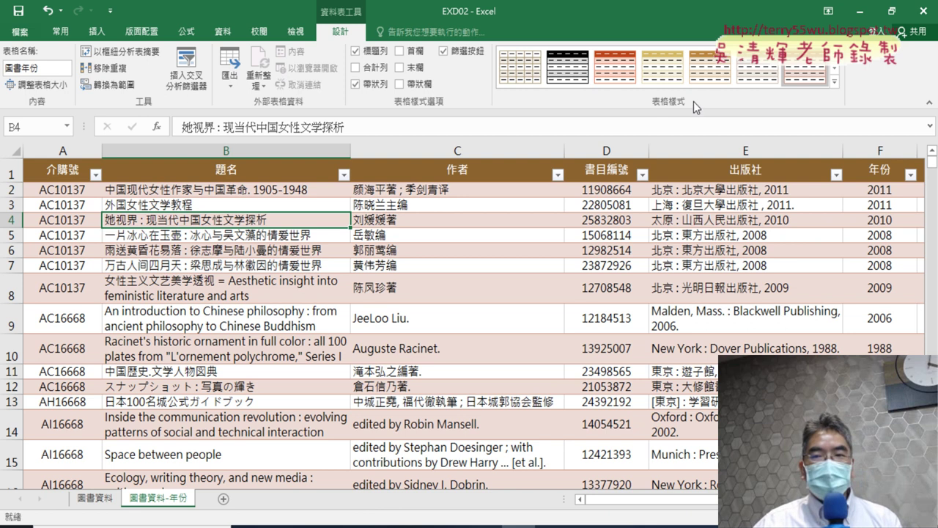
pyautogui.click(836, 82)
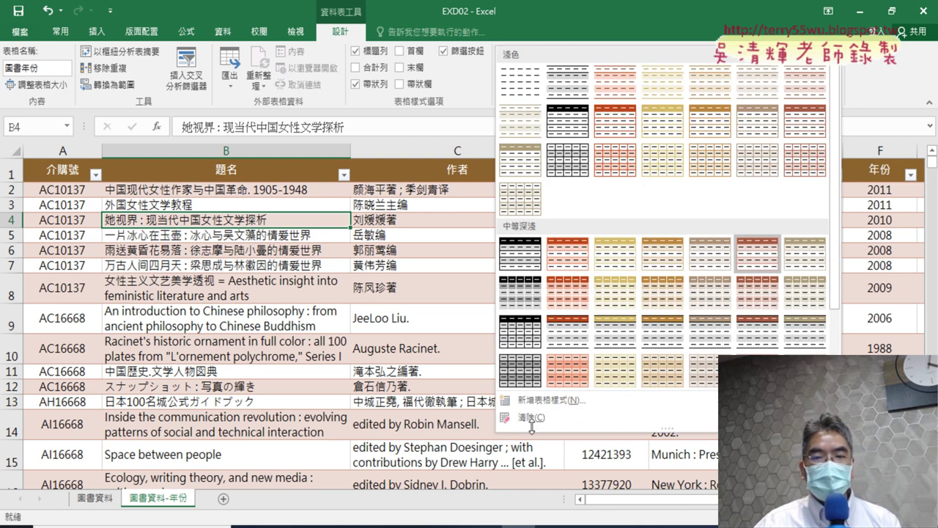
pyautogui.press('Escape')
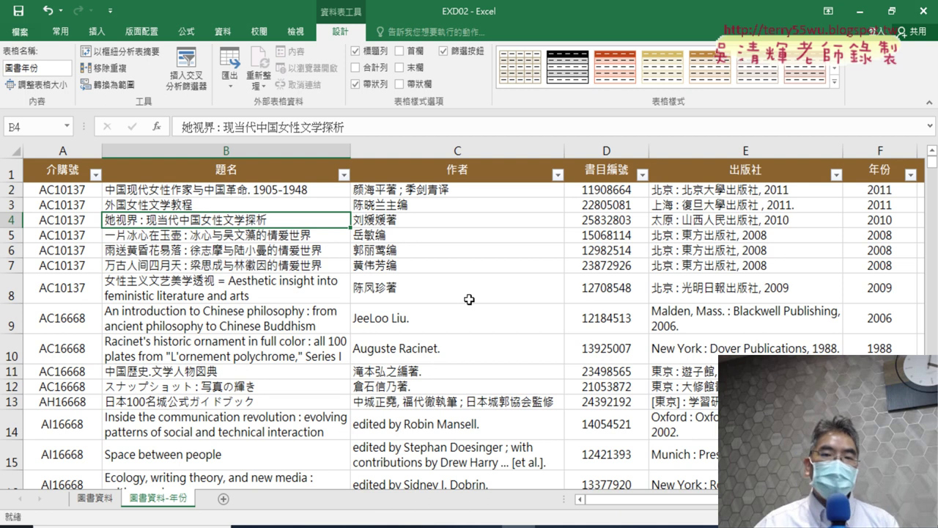
# Step: Convert the 圖書年份 table to a normal range from Table Design, confirming with 是
pyautogui.click(257, 168)
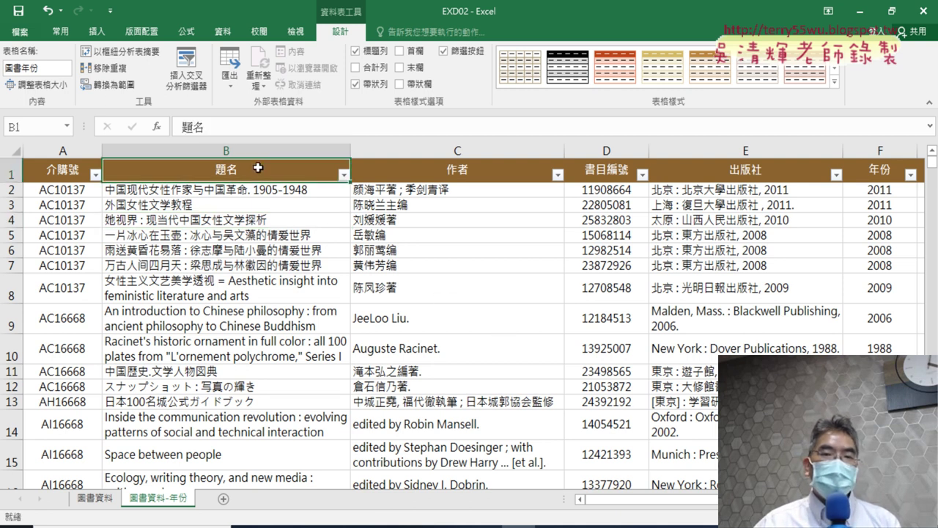
pyautogui.click(223, 32)
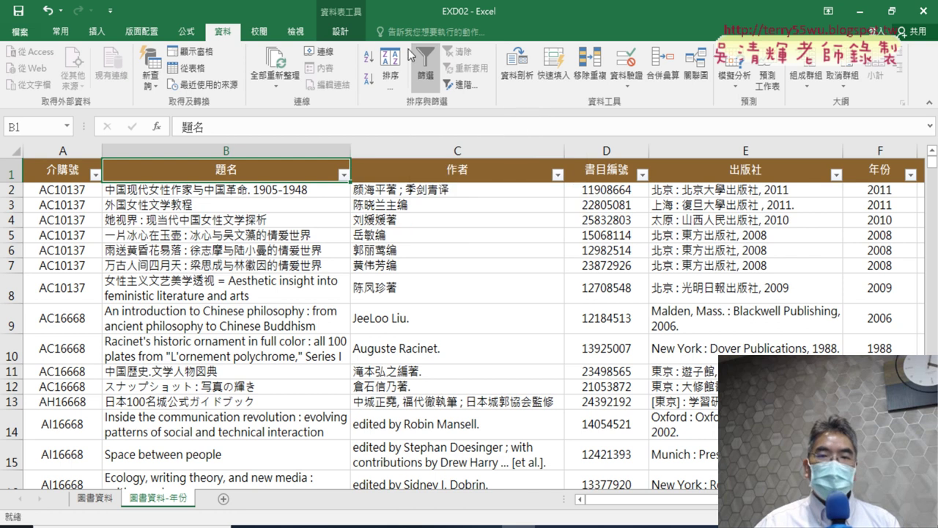
pyautogui.click(346, 36)
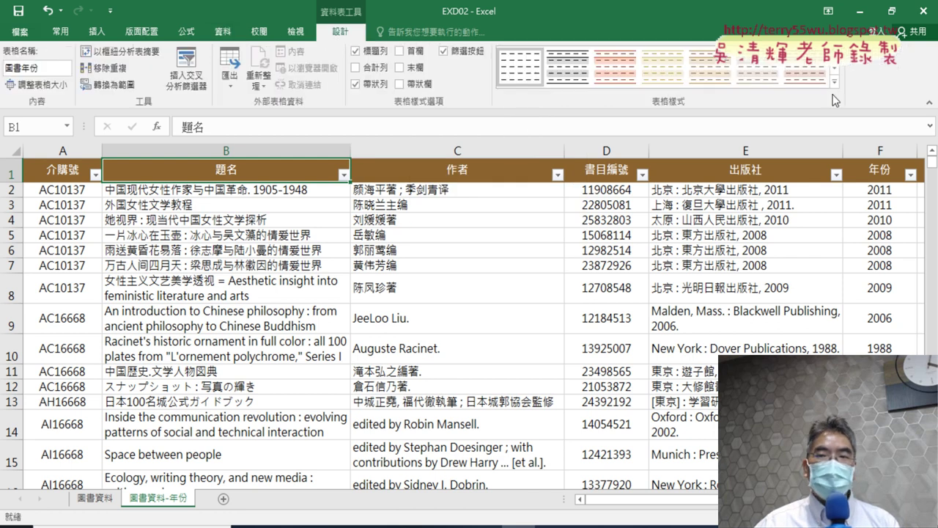
pyautogui.click(836, 97)
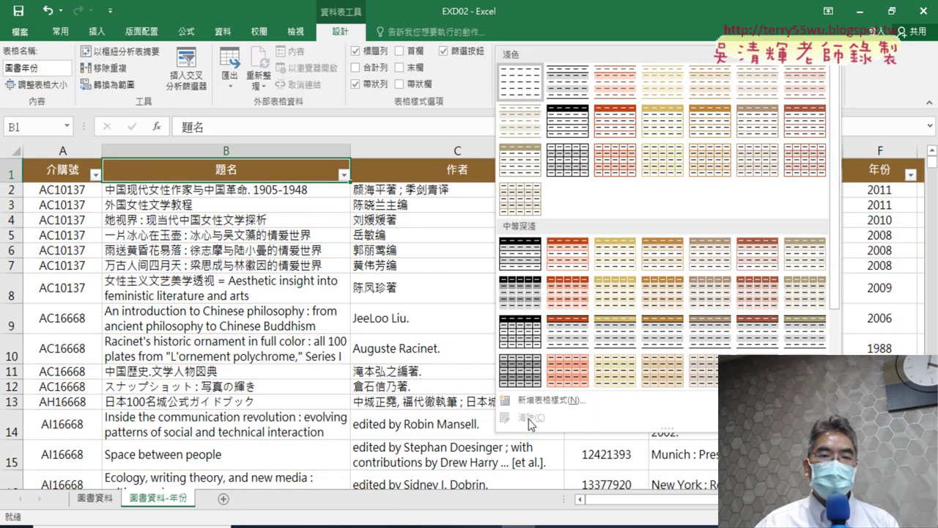
pyautogui.click(111, 88)
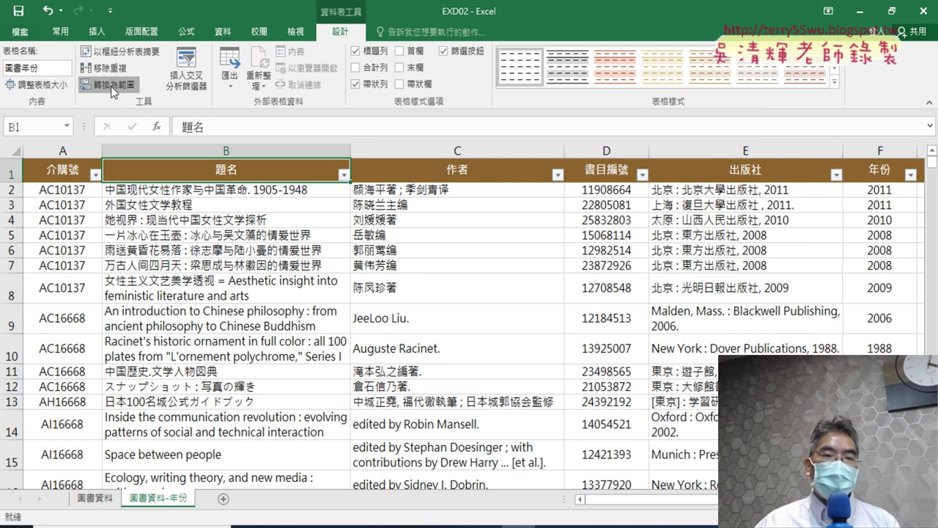
pyautogui.click(110, 85)
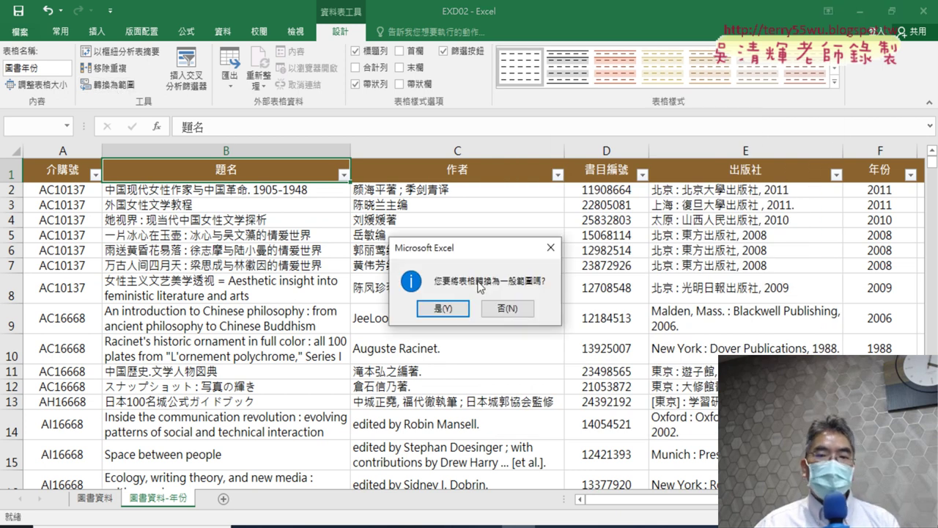
pyautogui.click(444, 311)
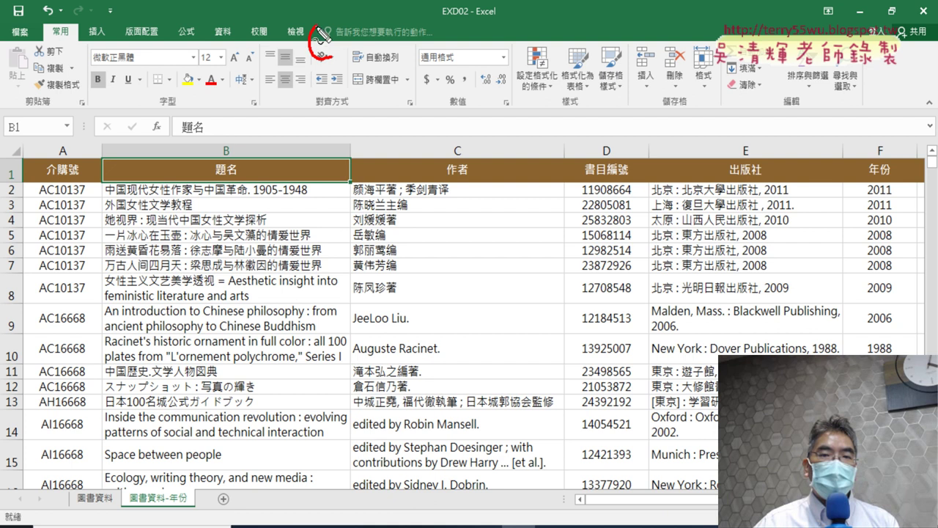
# Step: Annotate the ribbon with a circle and arrow, clear the marks, and switch to the exam PDF
pyautogui.moveTo(317, 43); pyautogui.dragTo(336, 63)
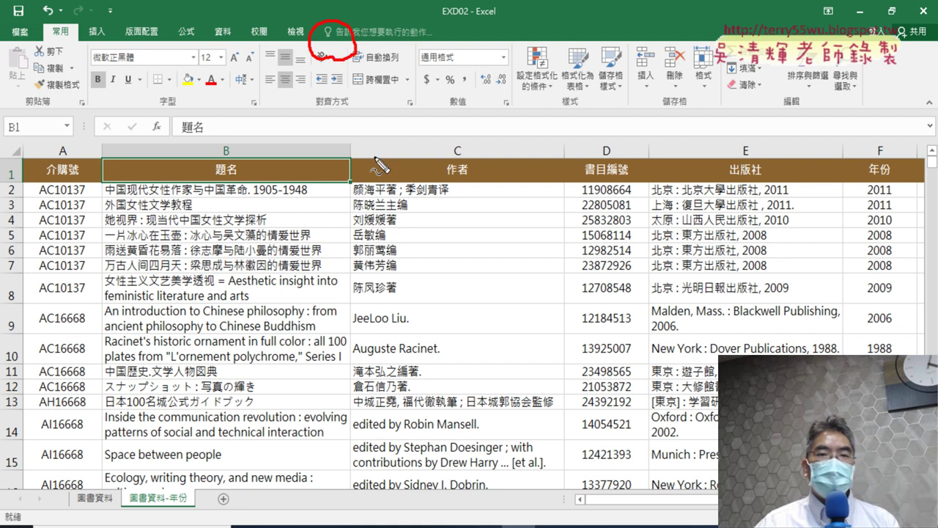
pyautogui.moveTo(383, 187)
pyautogui.mouseDown()
pyautogui.moveTo(352, 73)
pyautogui.moveTo(364, 84)
pyautogui.mouseUp()
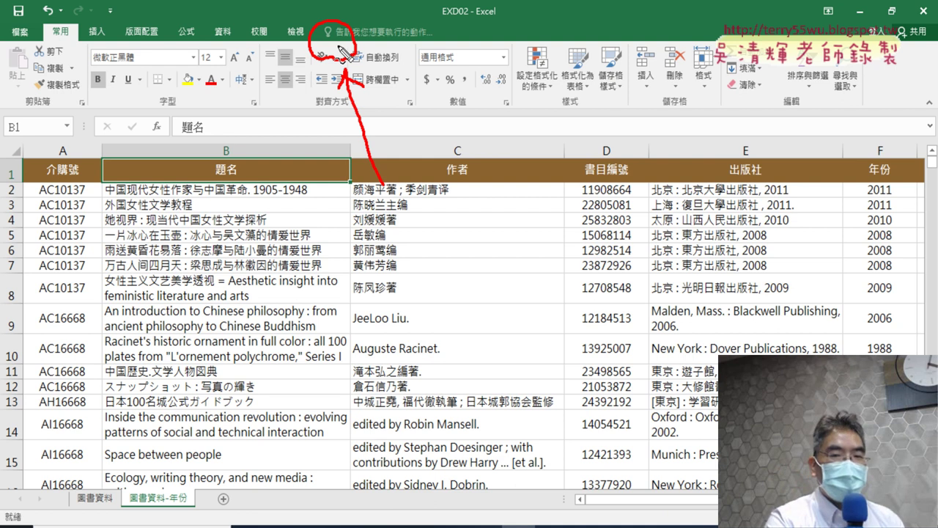
pyautogui.press('Escape')
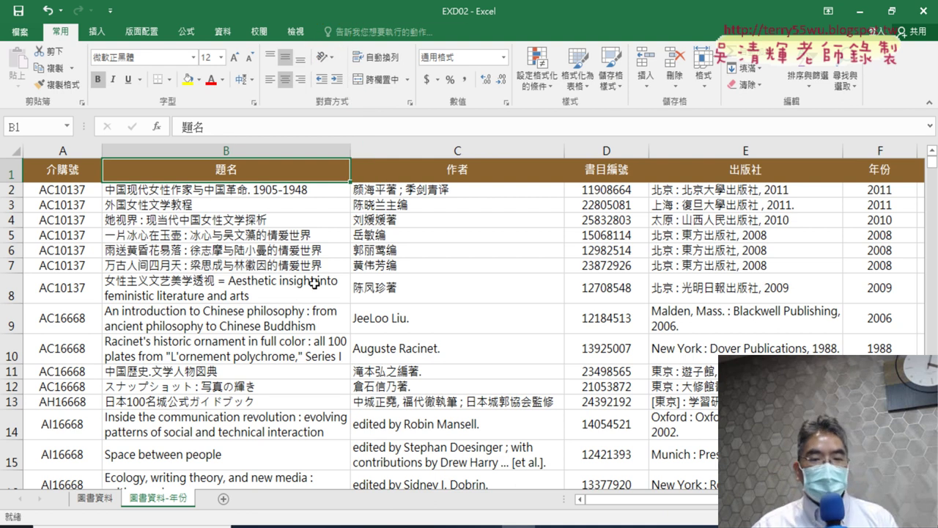
pyautogui.click(291, 525)
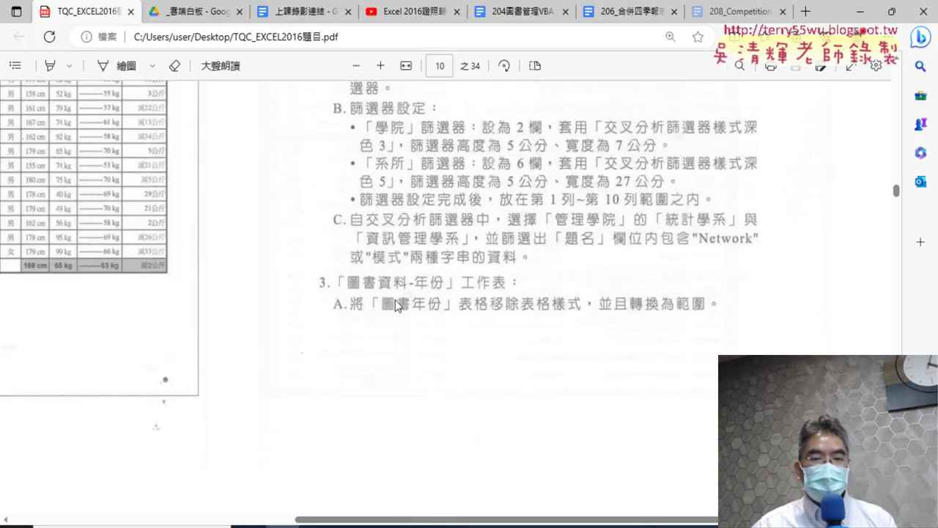
# Step: Scroll the PDF to page 11 to read task 3B's conditions for A2~I557
pyautogui.moveTo(385, 520); pyautogui.dragTo(99, 523)
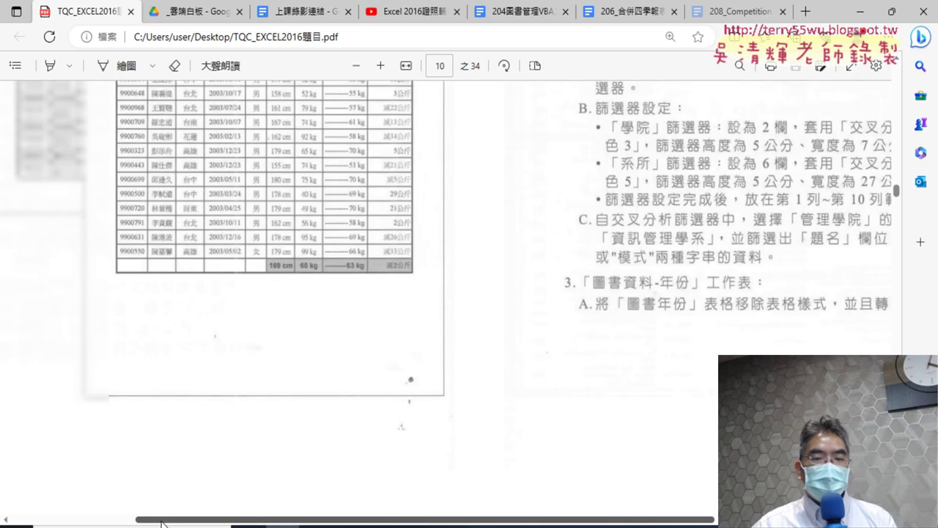
pyautogui.scroll(-3, 509, 342)
pyautogui.scroll(-3, 533, 299)
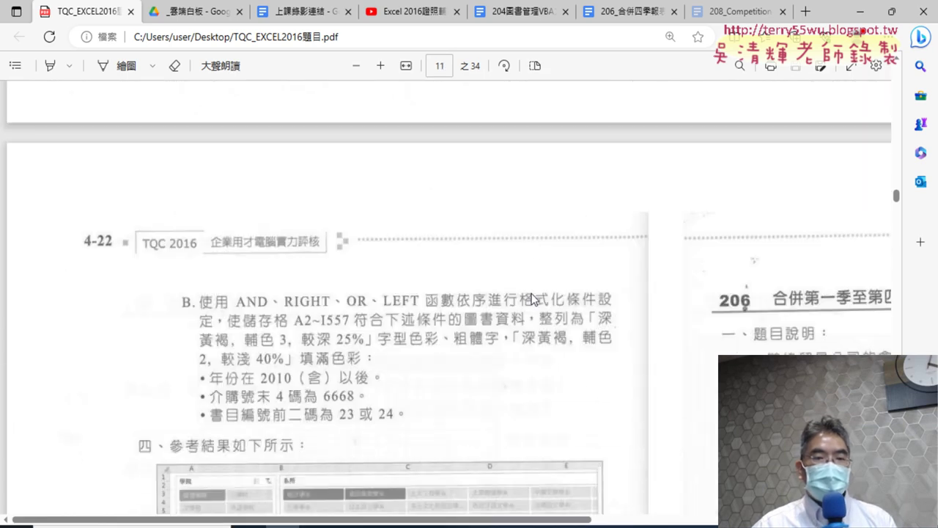
pyautogui.scroll(-2, 526, 249)
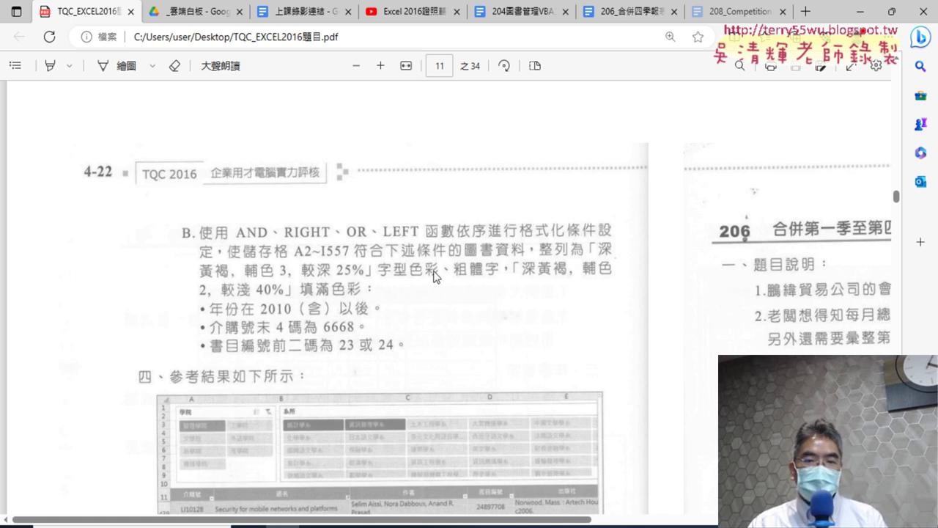
# Step: Select the book records A2:I557 using Ctrl+Shift+Right and Ctrl+Shift+Down from A2
pyautogui.click(865, 16)
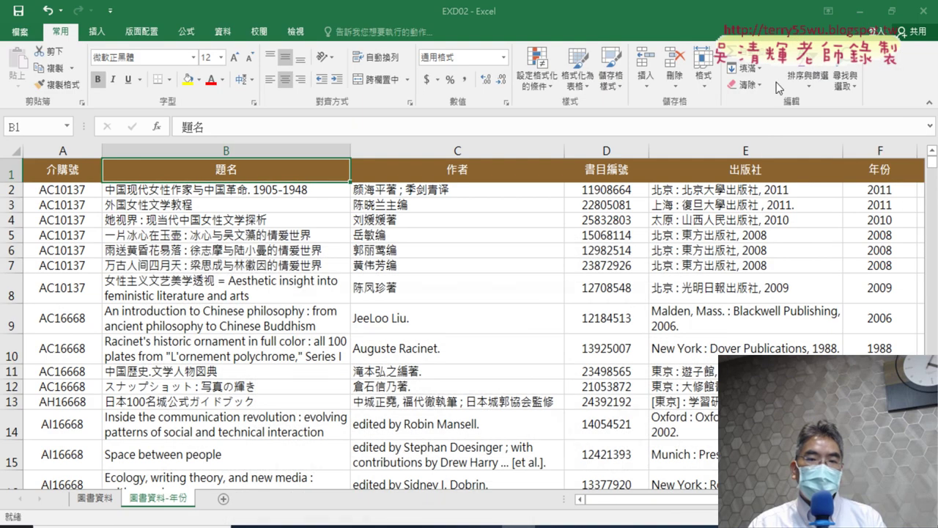
pyautogui.click(58, 191)
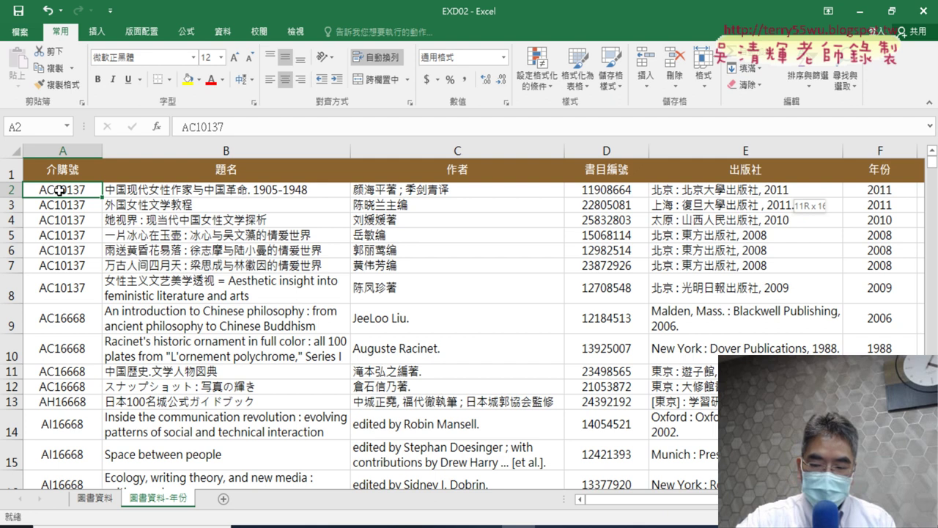
pyautogui.hotkey('ctrl', 'shift', 'Right')
pyautogui.hotkey('ctrl', 'shift', 'Down')
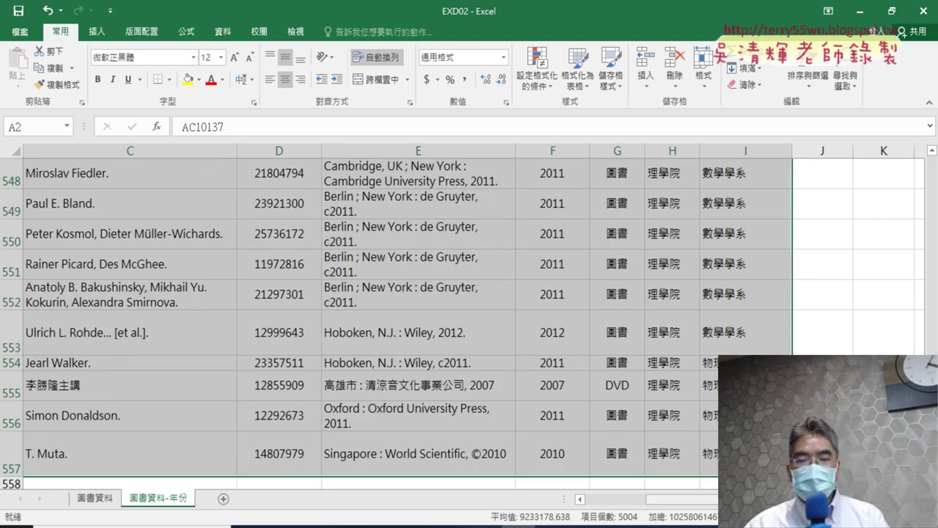
pyautogui.hscroll(-3, 691, 444)
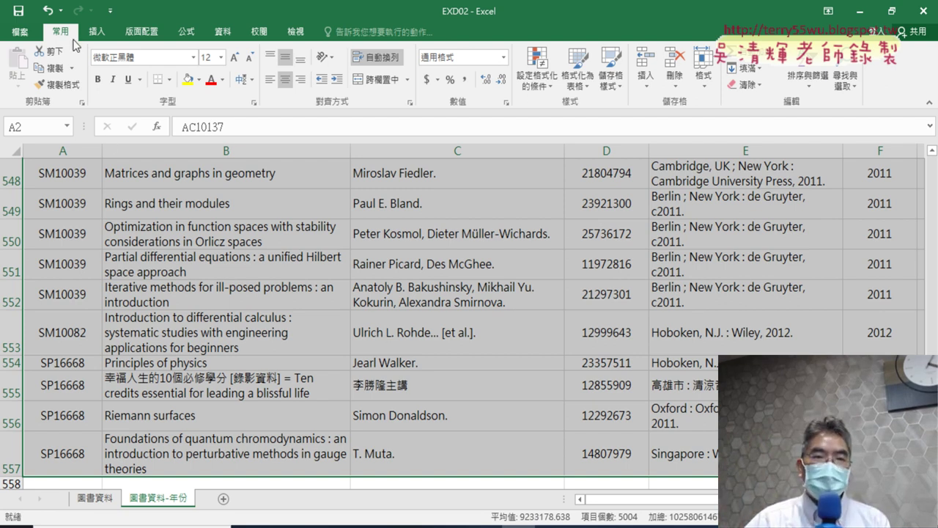
# Step: Create a conditional formatting New Rule using 'Use a formula to determine which cells to format'
pyautogui.click(541, 85)
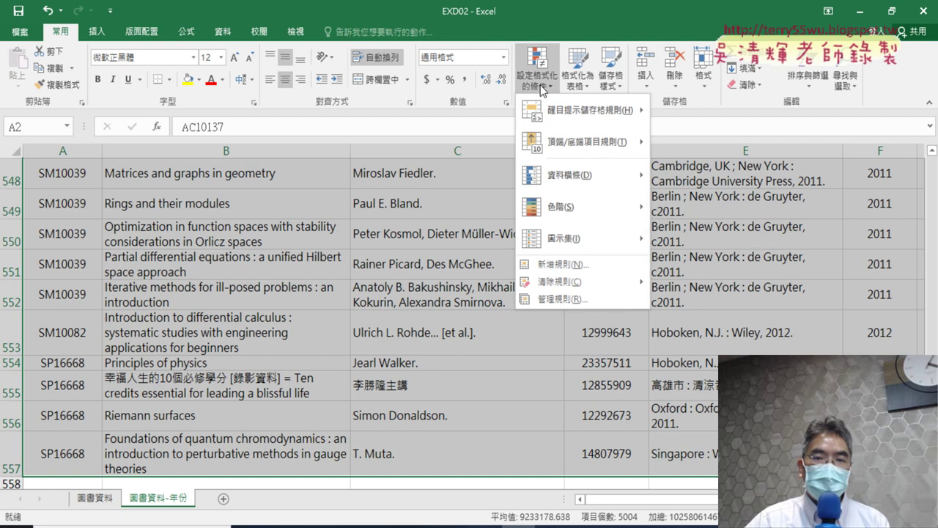
pyautogui.click(564, 265)
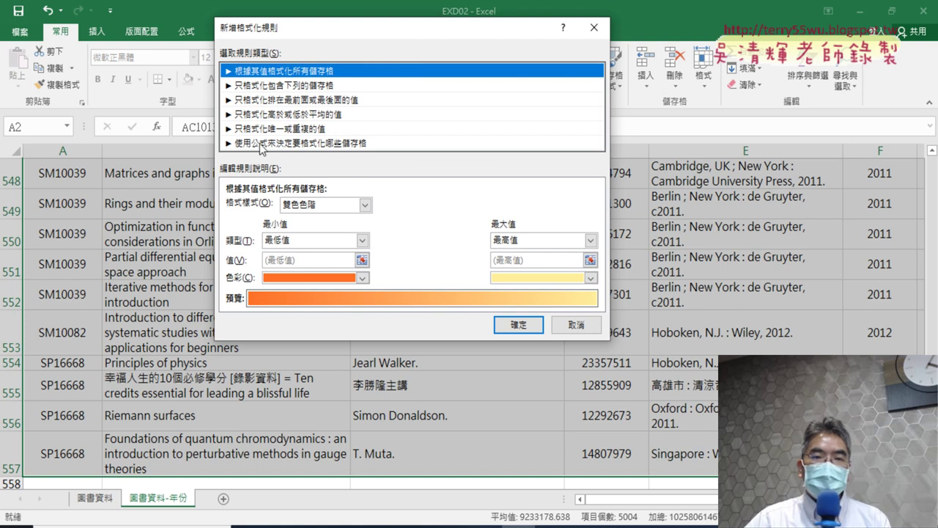
pyautogui.click(298, 146)
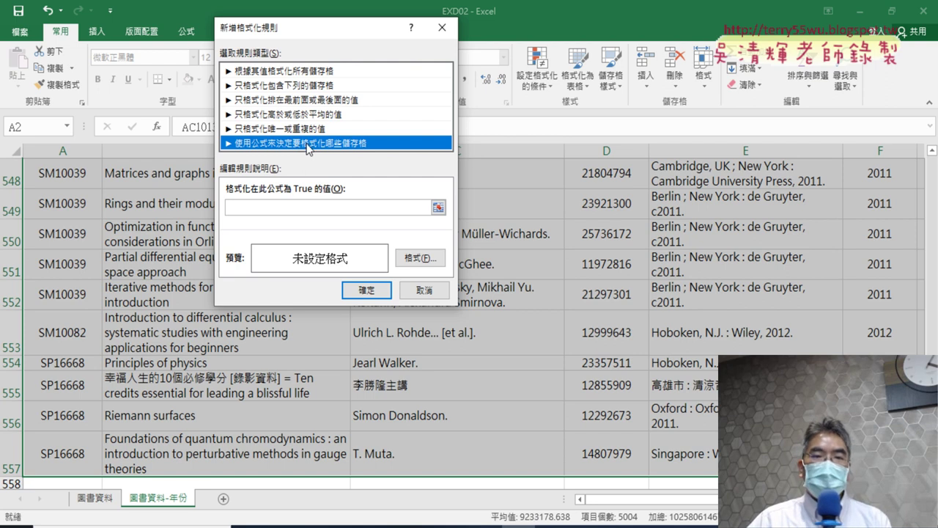
pyautogui.click(270, 209)
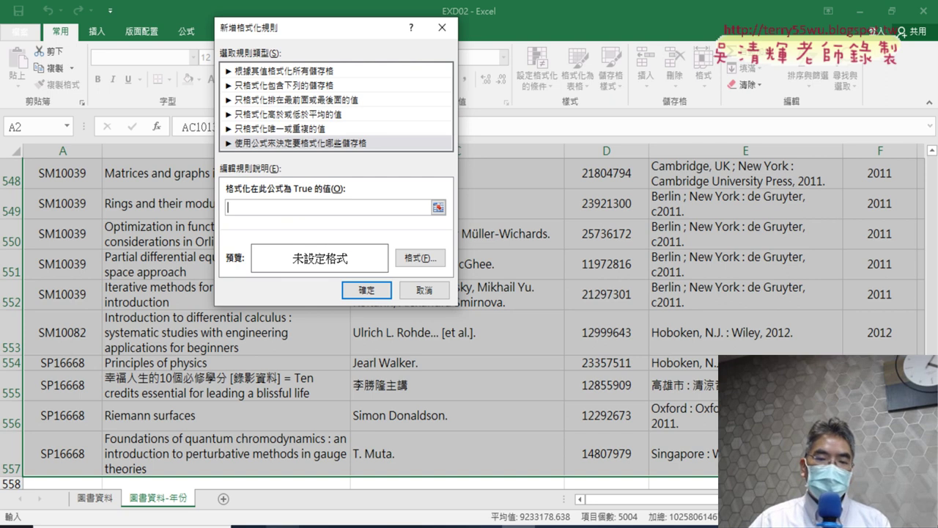
# Step: Open the 204圖書管理VBA notes and select the AND/OR formula line
pyautogui.moveTo(283, 524)
pyautogui.click(279, 492)
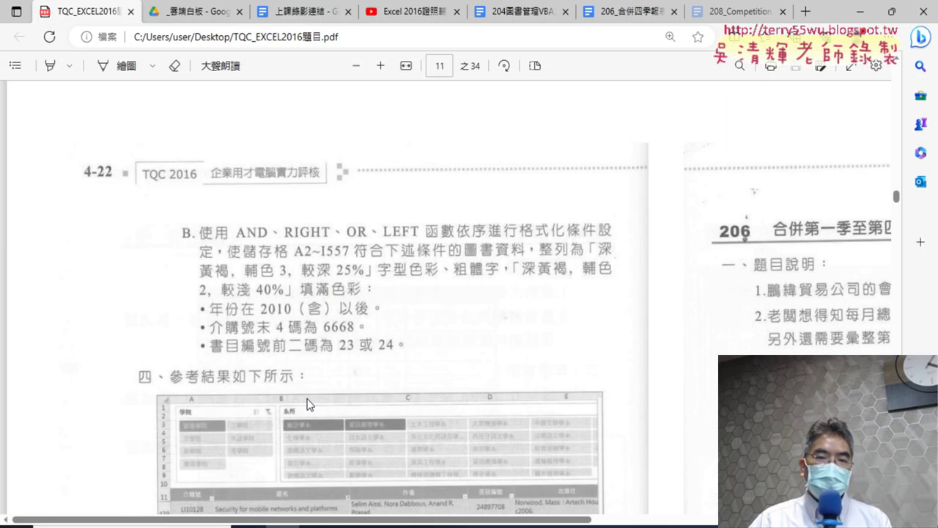
pyautogui.click(522, 11)
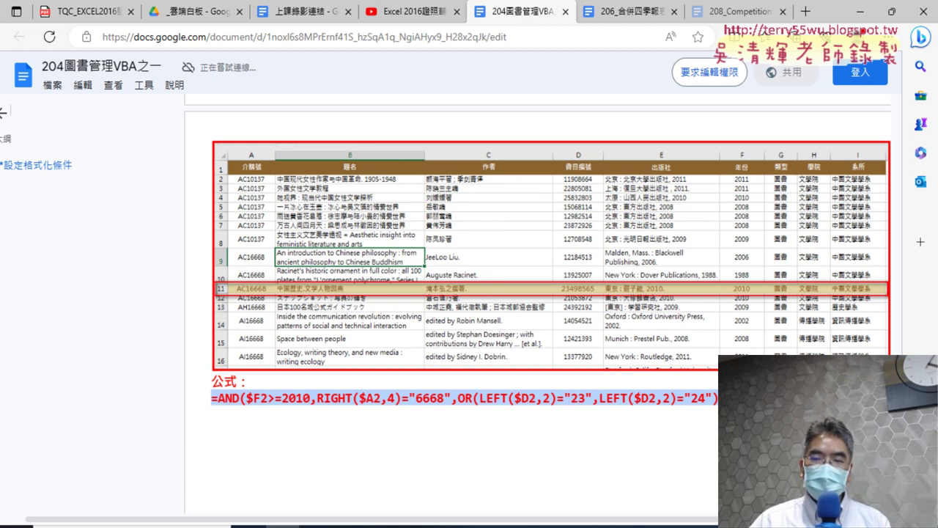
pyautogui.moveTo(895, 336); pyautogui.dragTo(896, 337)
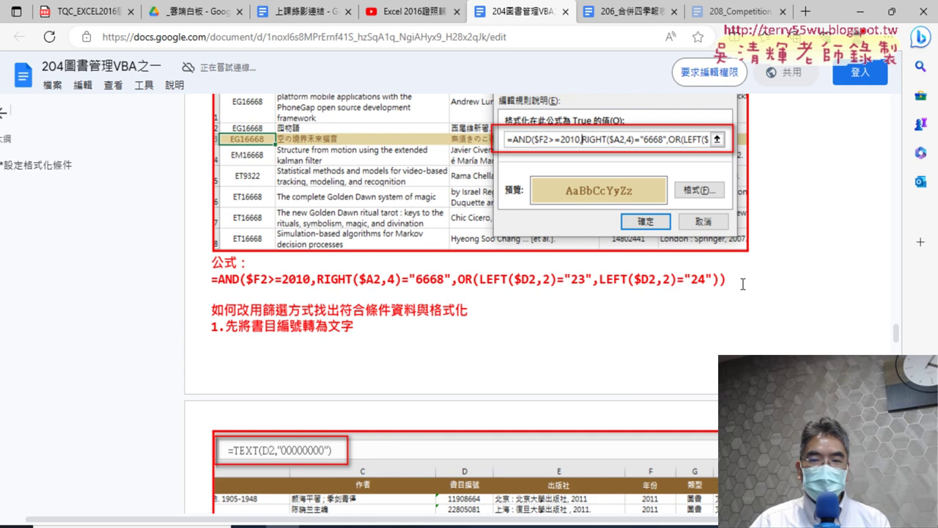
pyautogui.moveTo(743, 284); pyautogui.dragTo(211, 278)
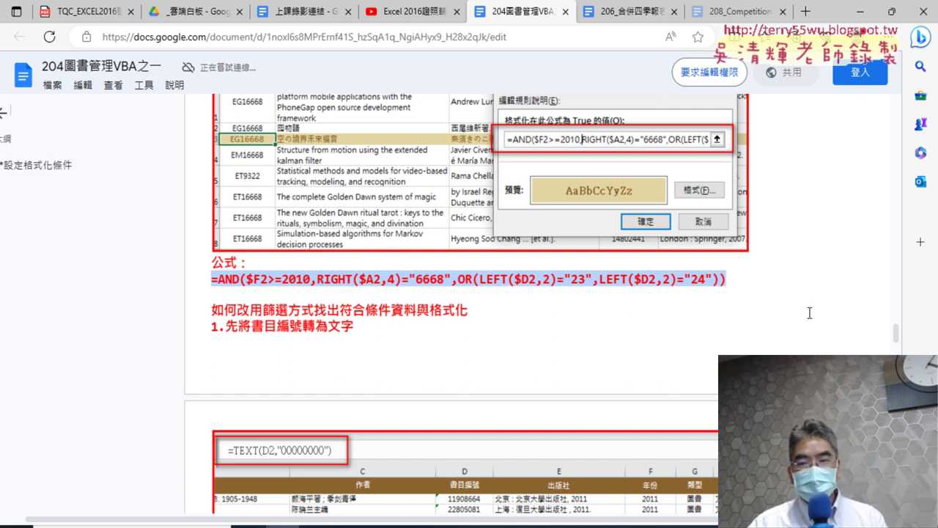
# Step: Reselect the complete formula line for copying, then return to Excel's new rule
pyautogui.moveTo(894, 333); pyautogui.dragTo(907, 97)
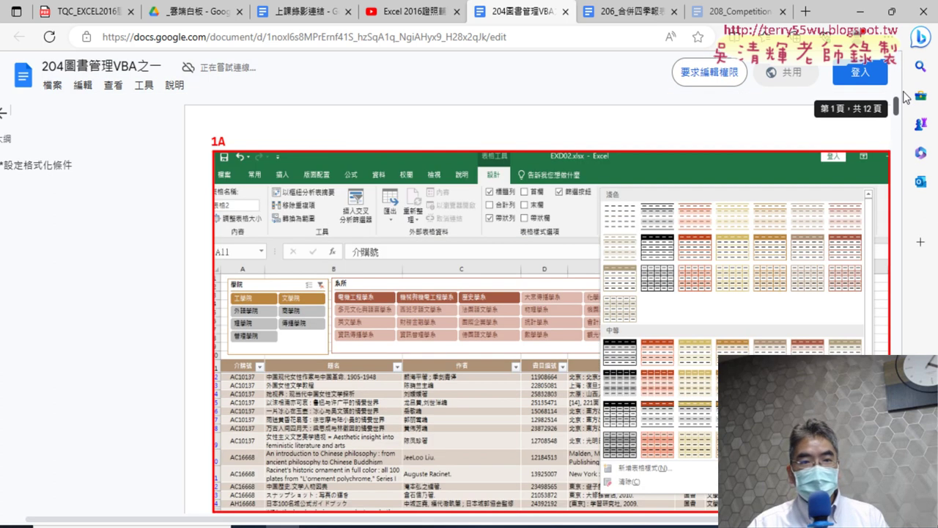
pyautogui.moveTo(906, 103); pyautogui.dragTo(899, 292)
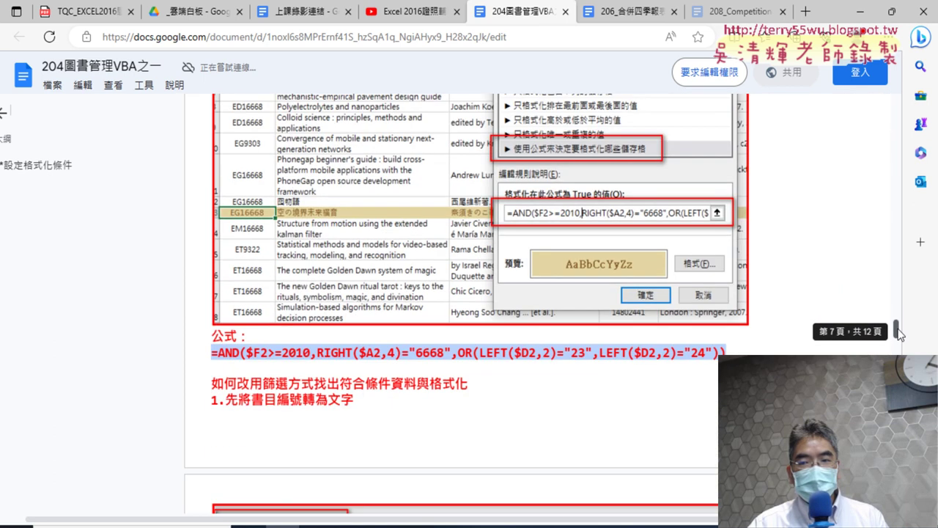
pyautogui.moveTo(900, 291); pyautogui.dragTo(897, 336)
pyautogui.click(740, 234)
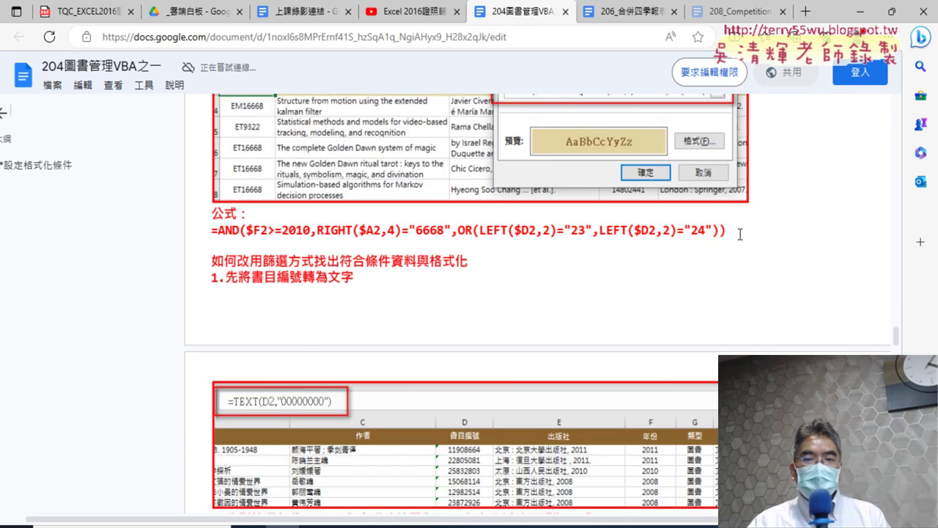
pyautogui.hotkey('shift', 'Down')
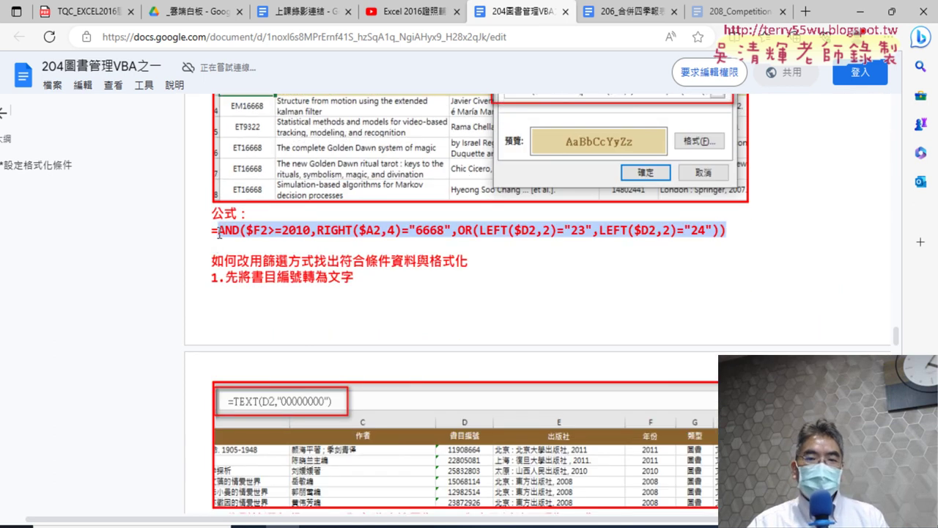
pyautogui.moveTo(289, 239); pyautogui.dragTo(210, 230)
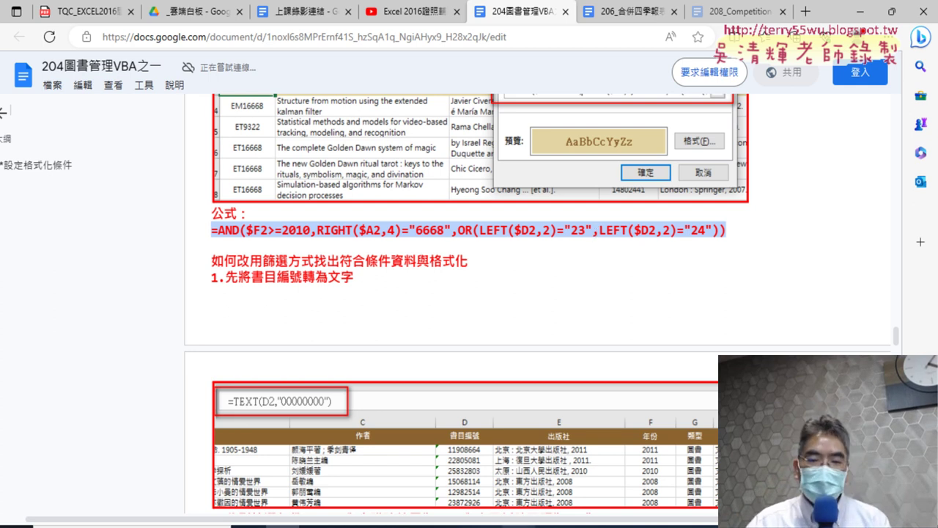
pyautogui.click(513, 462)
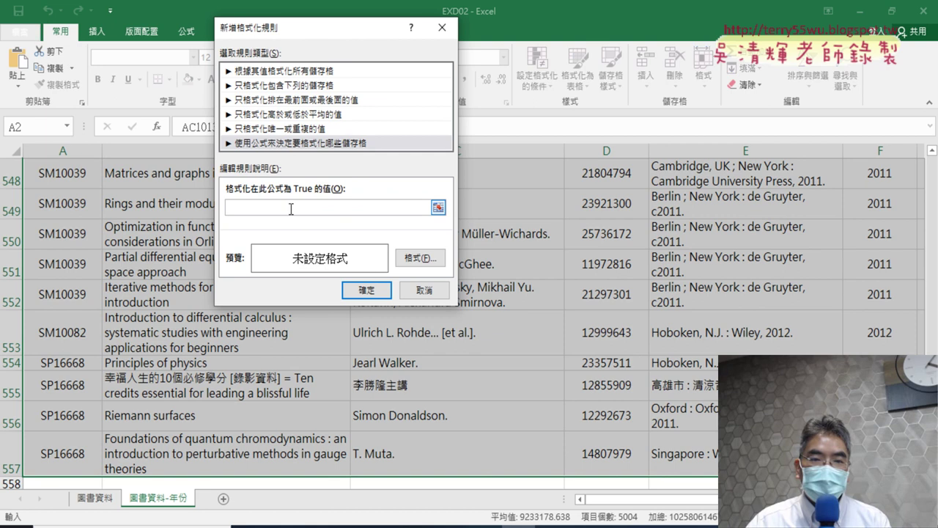
# Step: Paste the copied AND/OR formula into the rule's formula box and check it end to end
pyautogui.rightClick(291, 209)
pyautogui.click(316, 253)
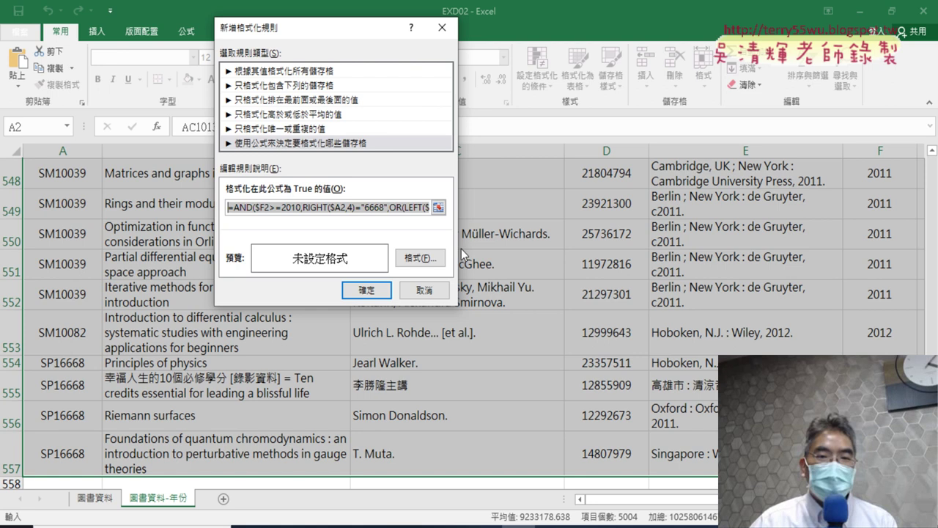
pyautogui.click(302, 207)
pyautogui.moveTo(243, 207); pyautogui.dragTo(437, 206)
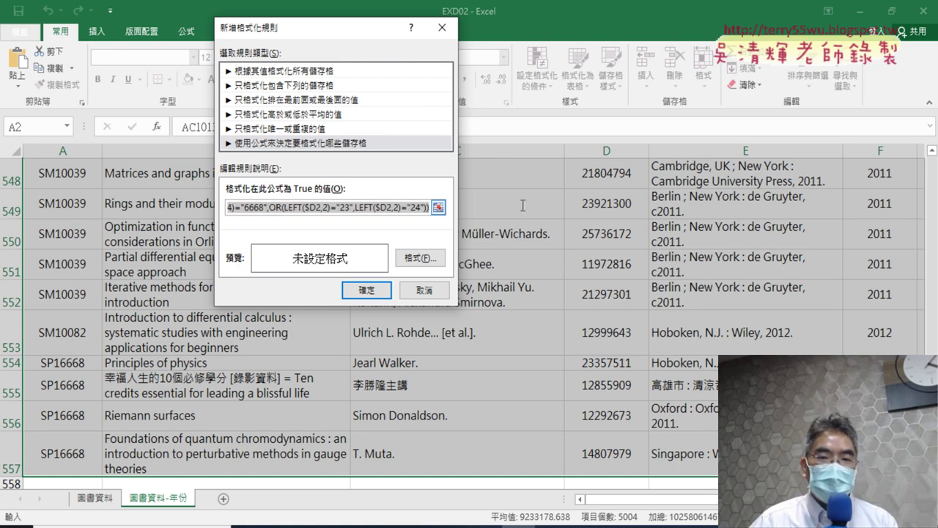
# Step: Open the rule's Format settings, view the Fill and Font tabs, then check the notes' example format
pyautogui.click(418, 261)
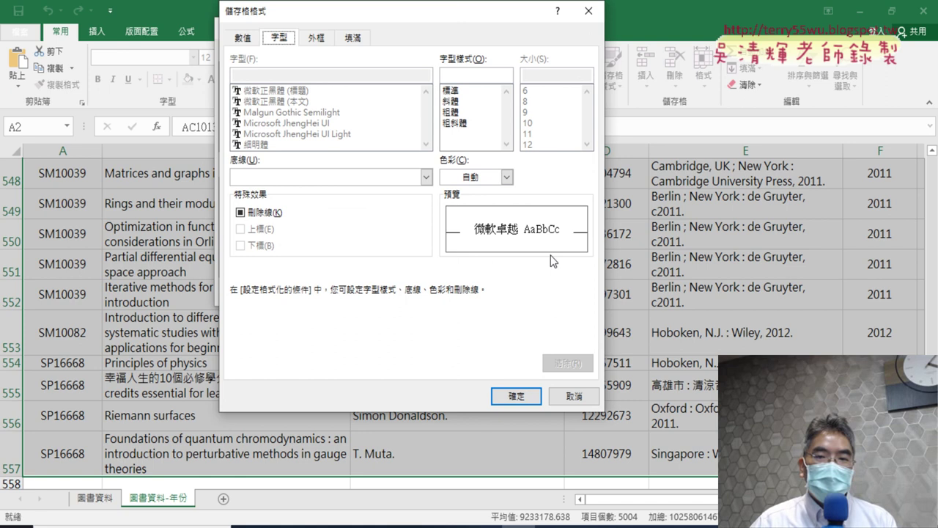
pyautogui.click(353, 37)
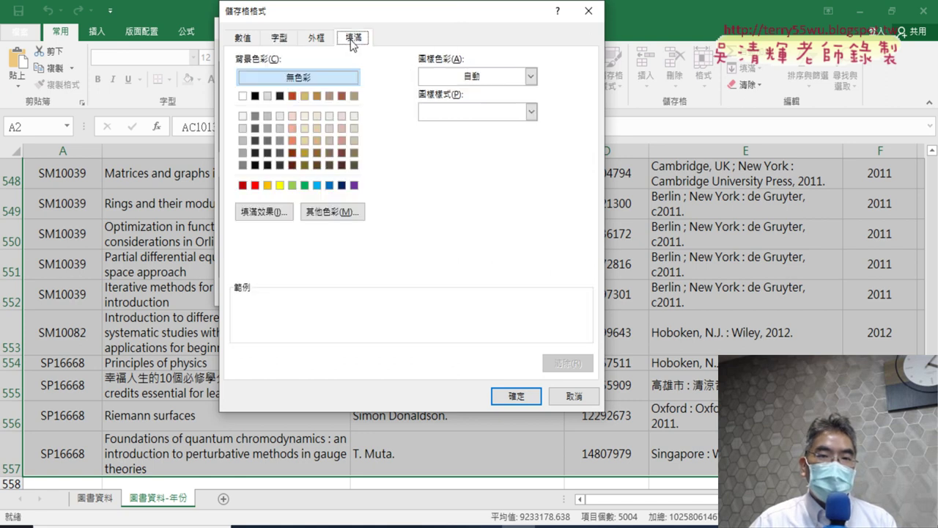
pyautogui.click(279, 40)
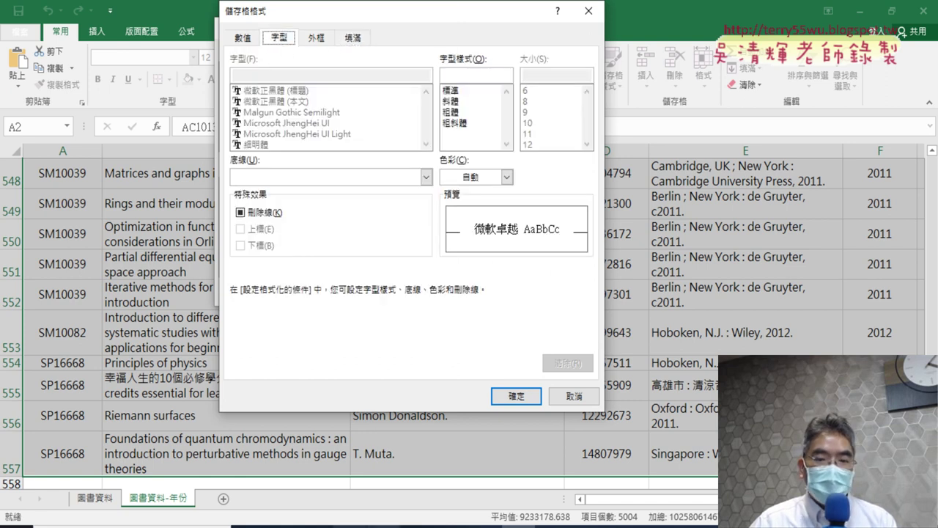
pyautogui.click(282, 524)
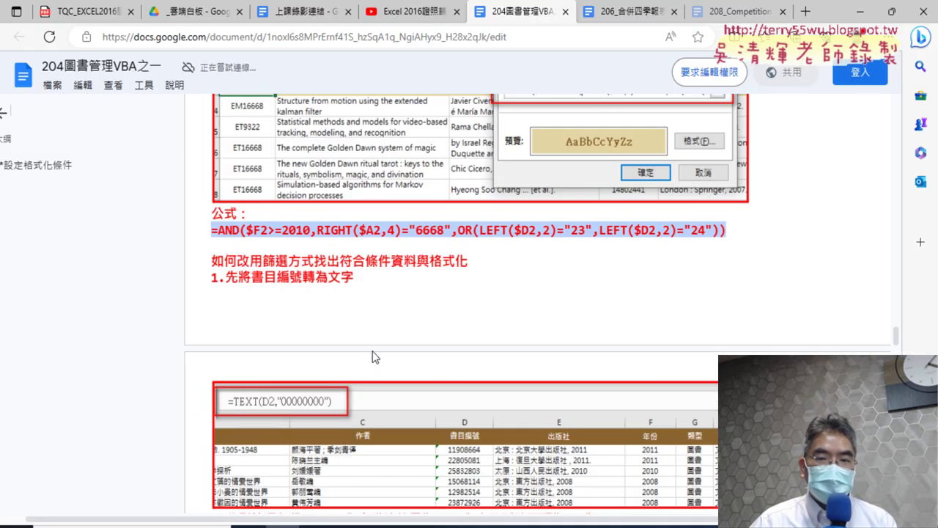
# Step: Scroll up through the Google Docs notes to find the saved AND/OR formula
pyautogui.scroll(-3, 374, 357)
pyautogui.scroll(-2, 381, 348)
pyautogui.scroll(1, 389, 339)
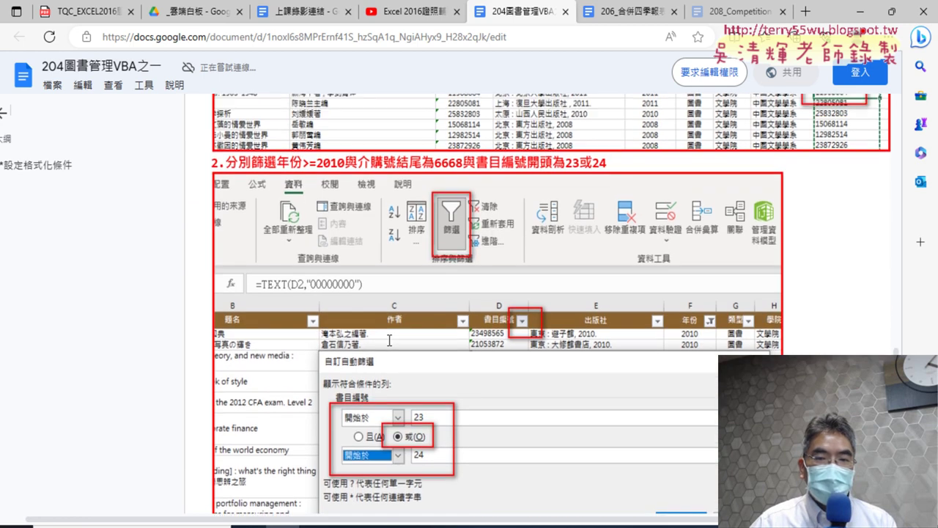
pyautogui.scroll(3, 389, 340)
pyautogui.scroll(2, 390, 340)
pyautogui.scroll(4, 390, 339)
pyautogui.scroll(1, 392, 338)
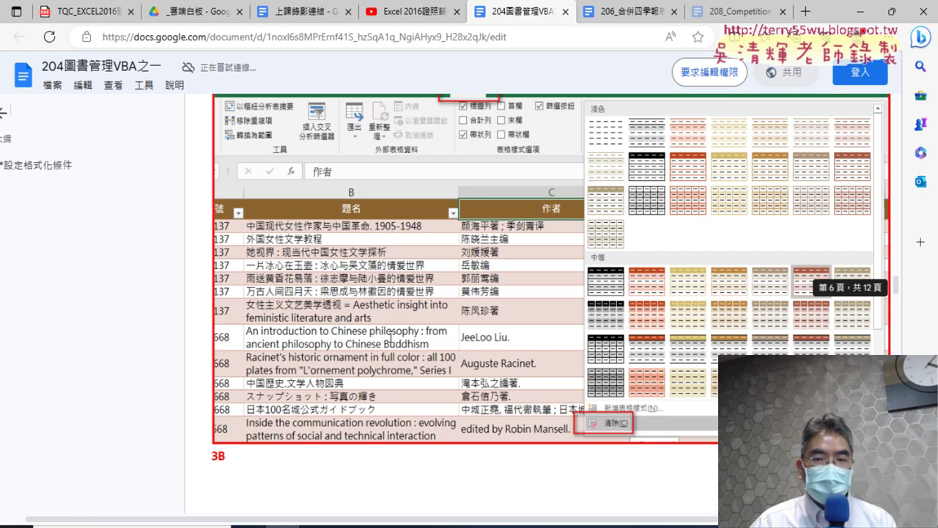
pyautogui.scroll(2, 392, 339)
# Step: Glance at Excel, then bring up the TQC exam PDF's task 3B font and fill requirements
pyautogui.scroll(-3, 391, 336)
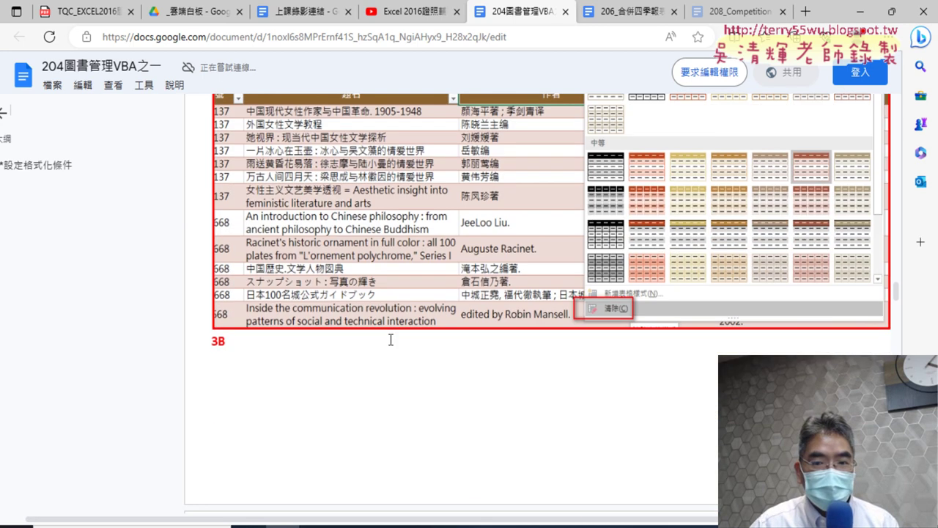
pyautogui.scroll(-4, 392, 339)
pyautogui.scroll(-2, 393, 339)
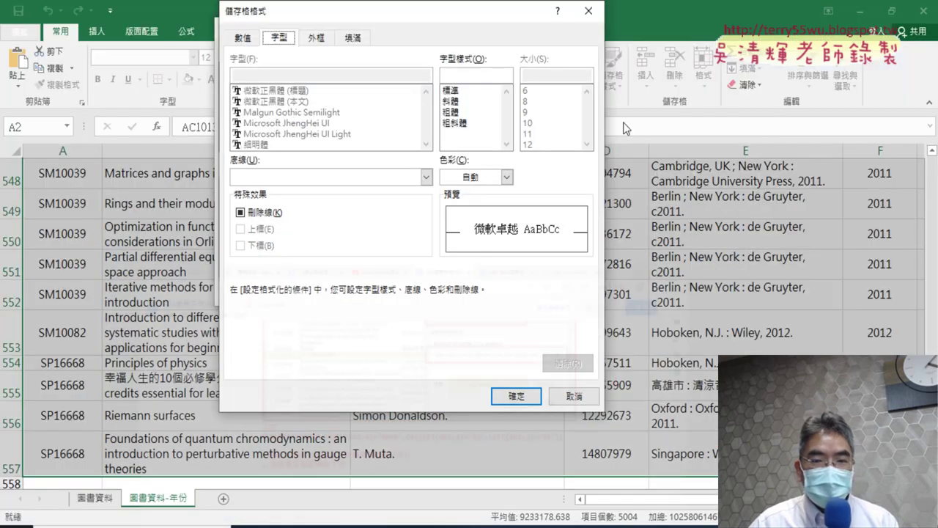
pyautogui.click(860, 12)
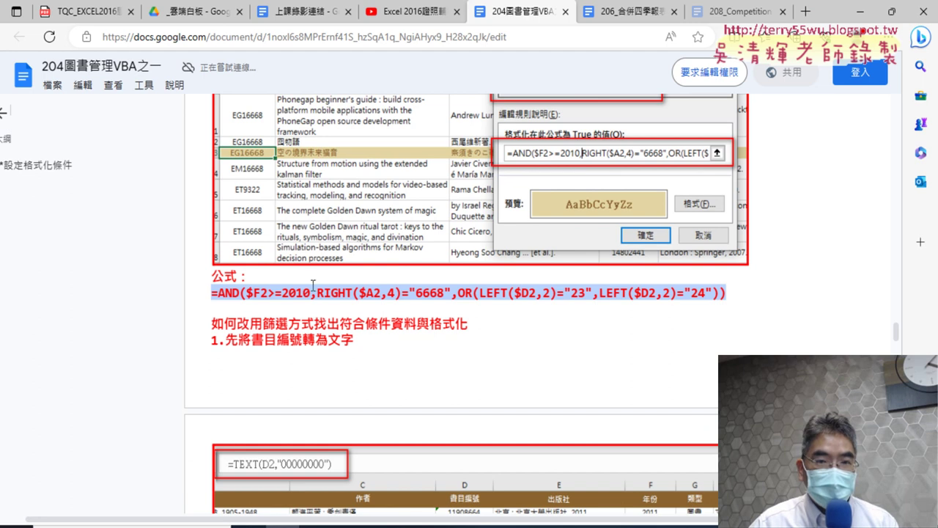
pyautogui.click(81, 12)
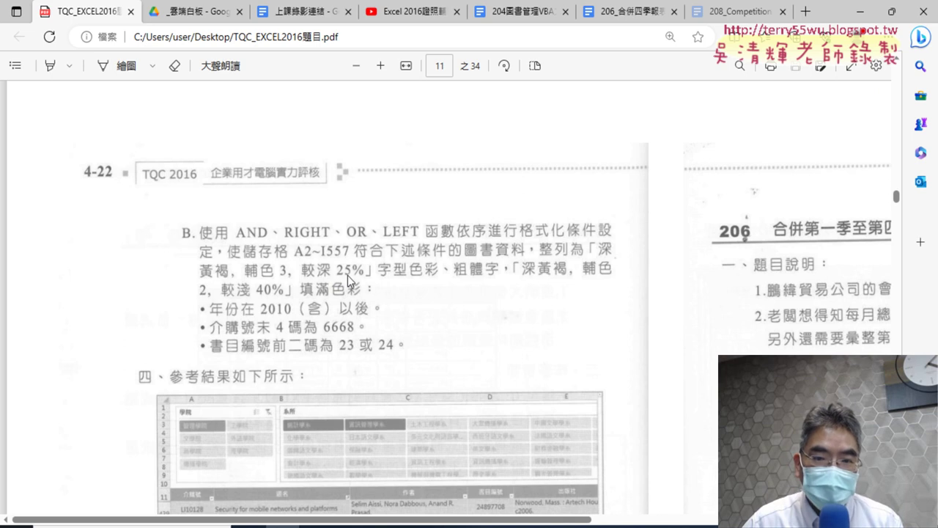
# Step: Set the rule's font colour to the dark gold 深黃褐 theme swatch
pyautogui.click(860, 11)
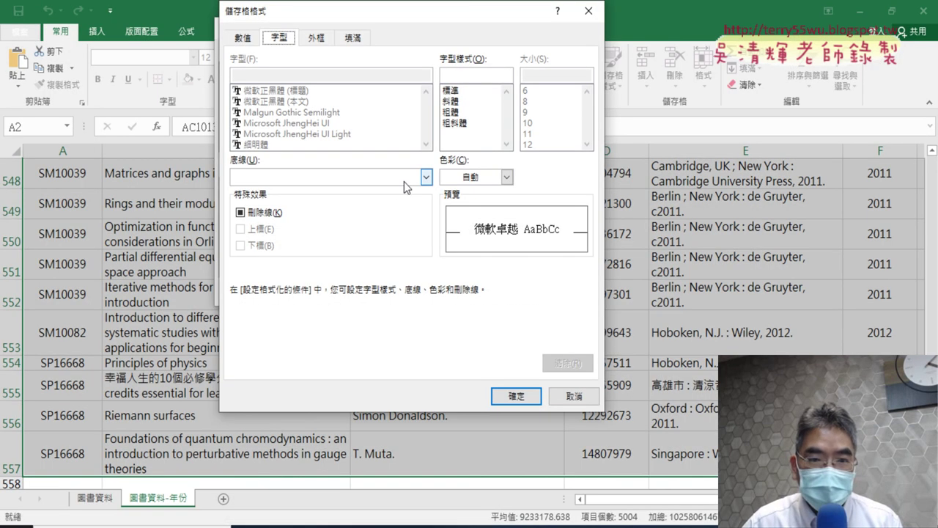
pyautogui.click(279, 40)
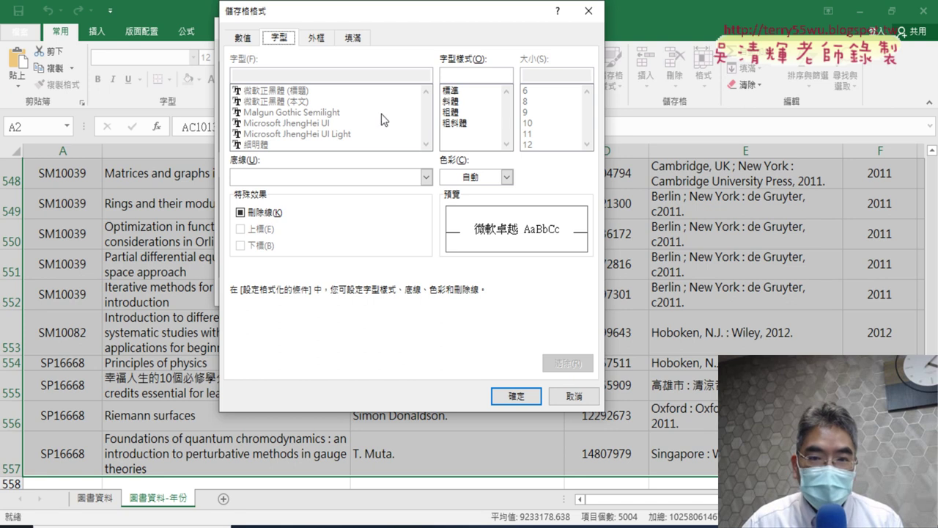
pyautogui.click(507, 178)
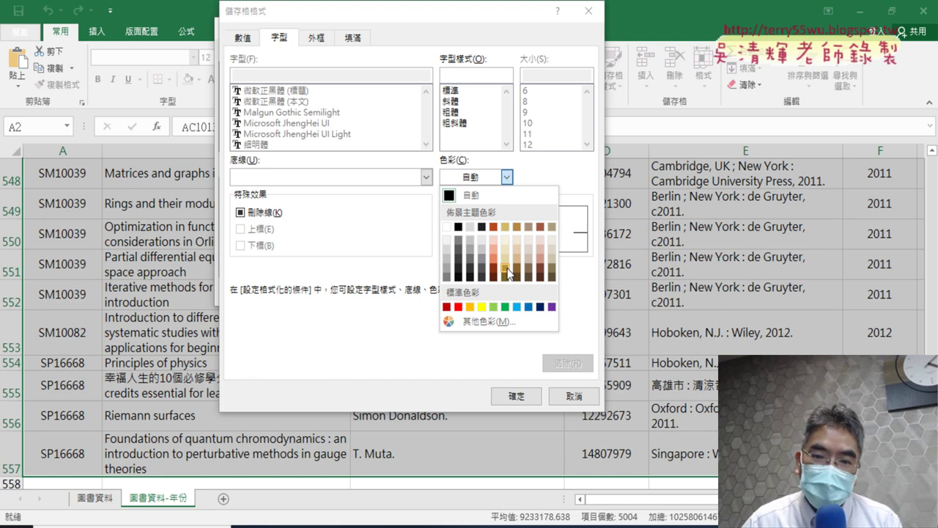
pyautogui.click(506, 270)
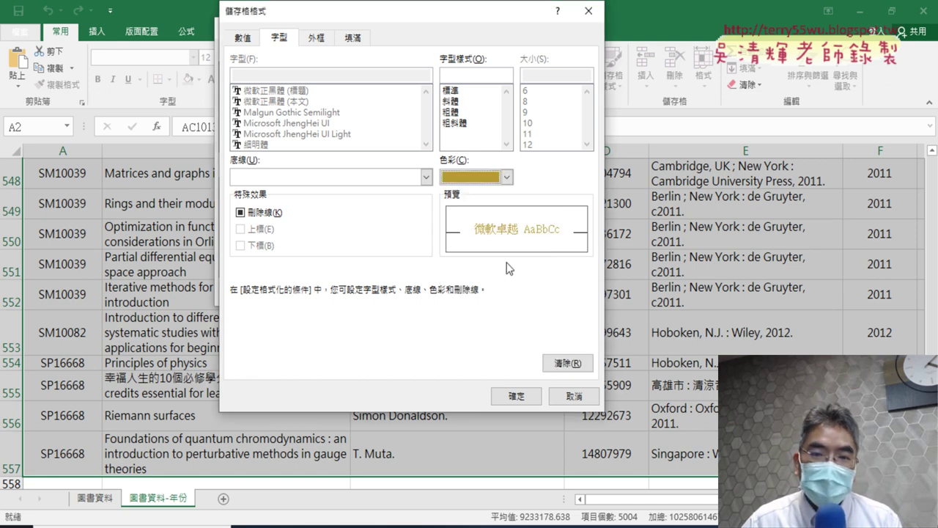
# Step: Check the exam requirements in the PDF, then make the rule's text bold
pyautogui.press('Return')
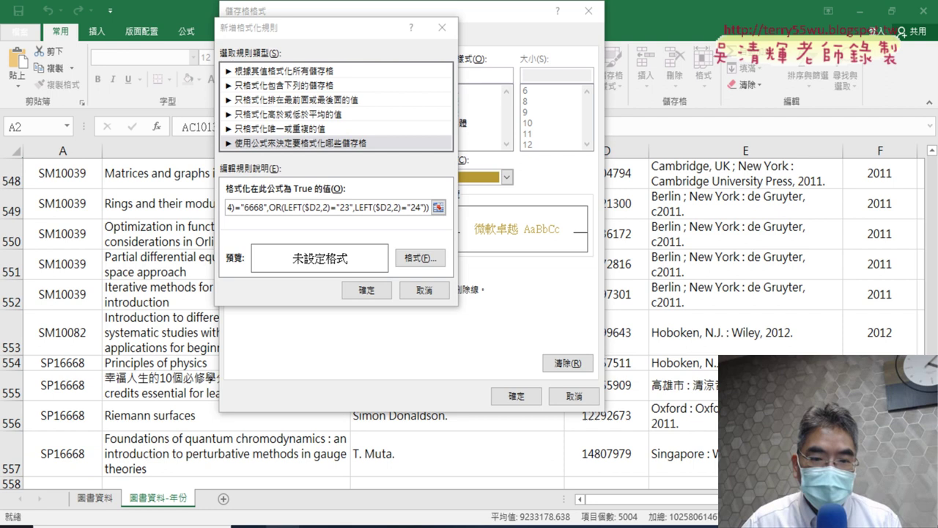
pyautogui.click(283, 526)
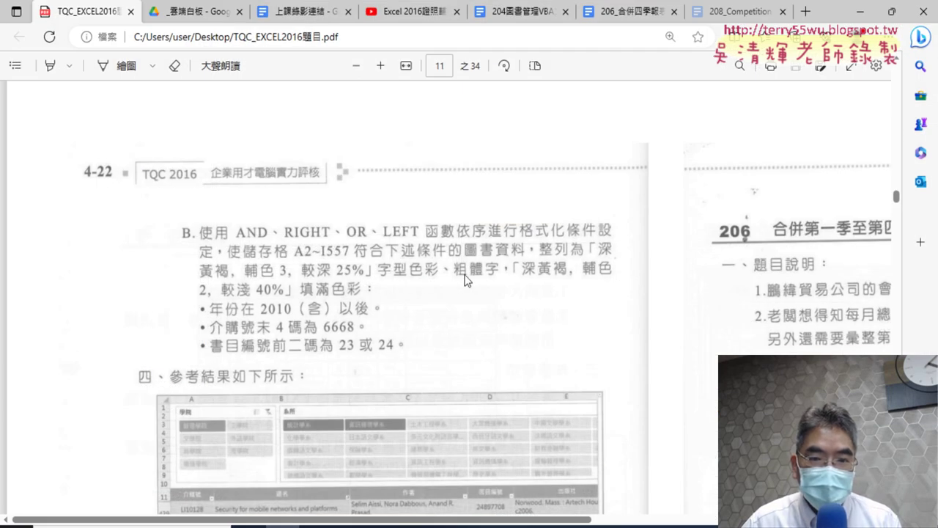
pyautogui.hotkey('alt', 'Tab')
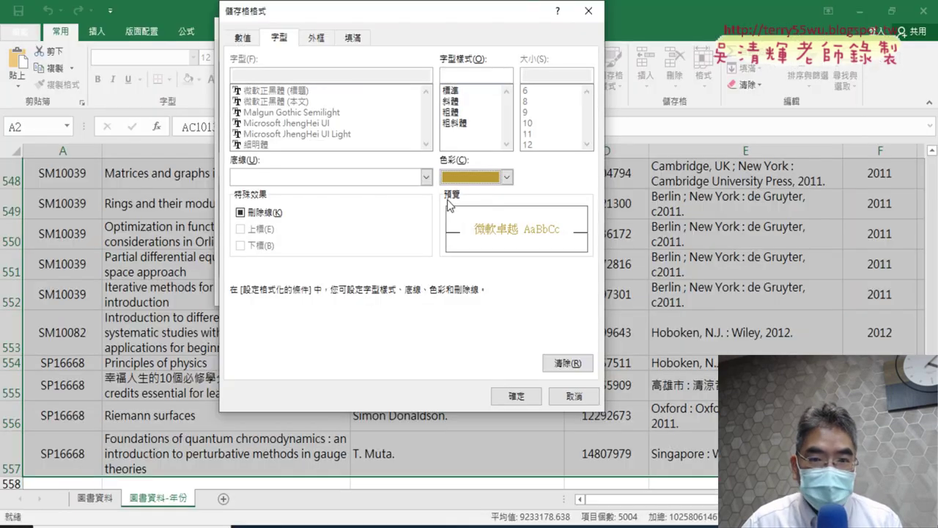
pyautogui.click(457, 112)
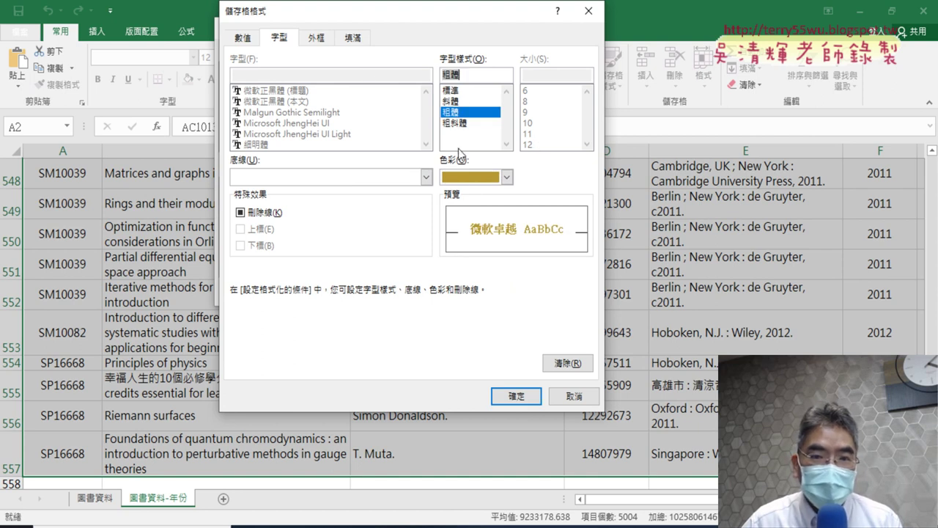
# Step: Look at the fill colour options, then return to the font colour choices
pyautogui.click(355, 44)
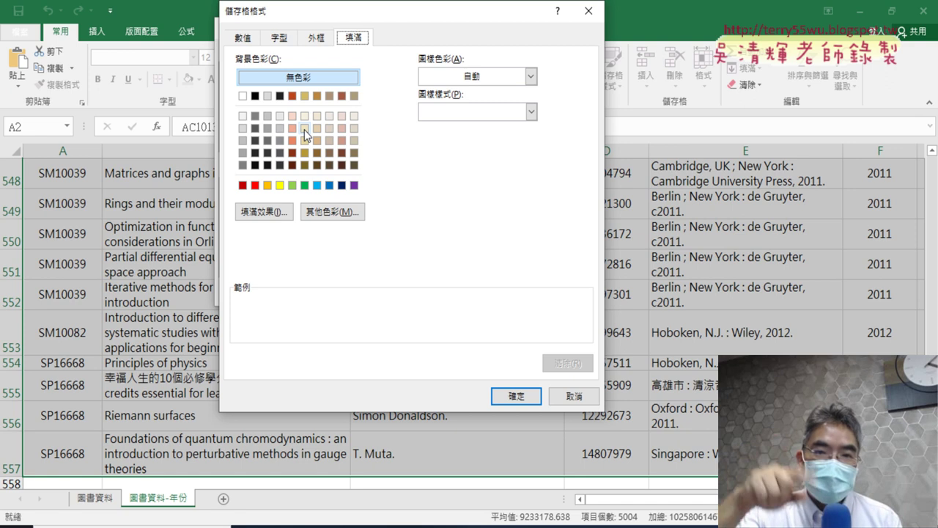
pyautogui.click(282, 41)
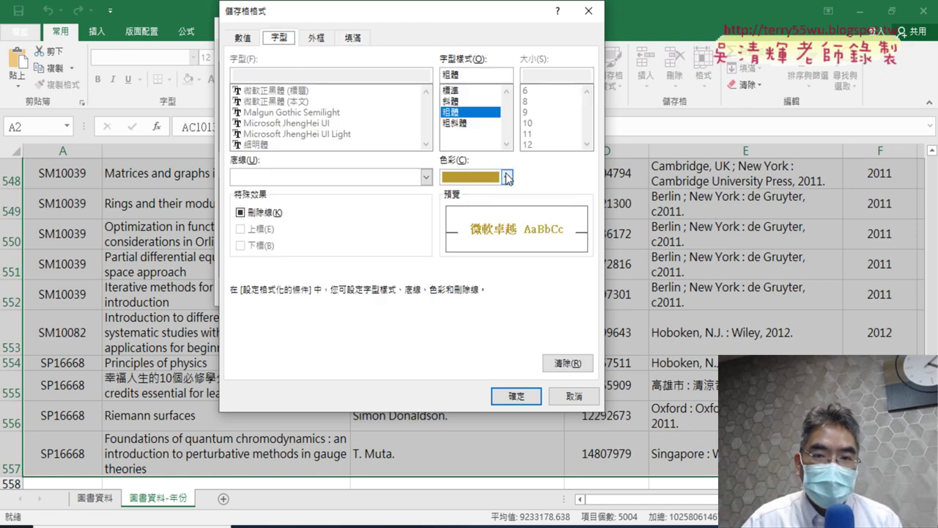
pyautogui.click(507, 178)
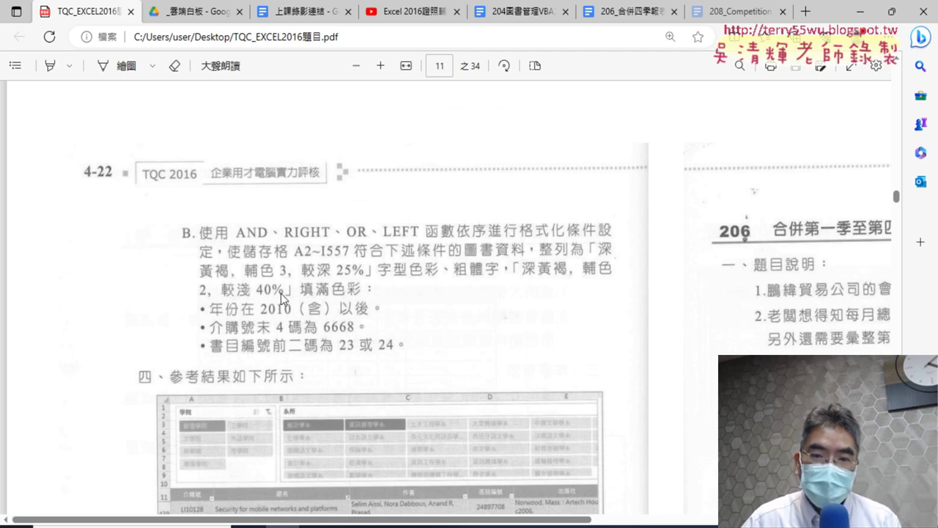
# Step: Minimize the exam PDF and reopen Excel's font colour choices
pyautogui.click(866, 16)
pyautogui.click(507, 178)
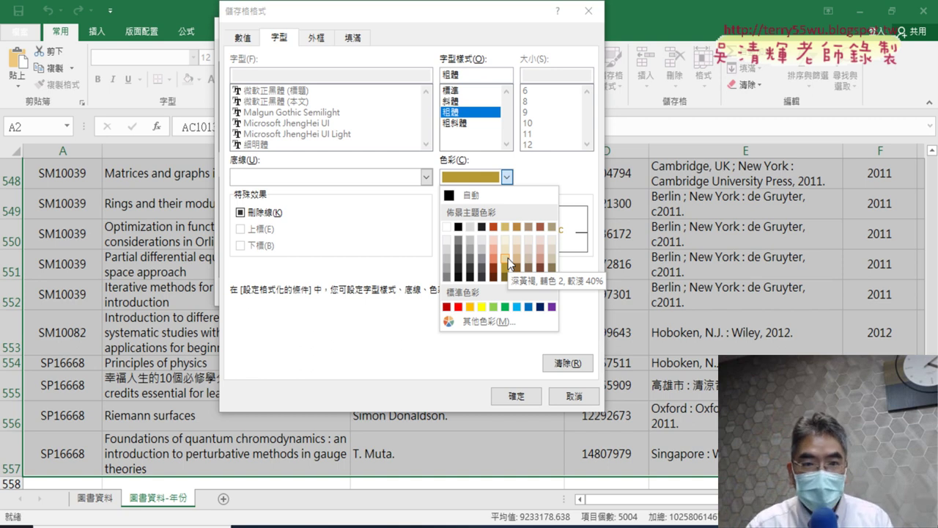
# Step: Add a light tan 較淺 40% fill to the bold gold rule and apply it to A2:I557
pyautogui.click(356, 40)
pyautogui.click(356, 41)
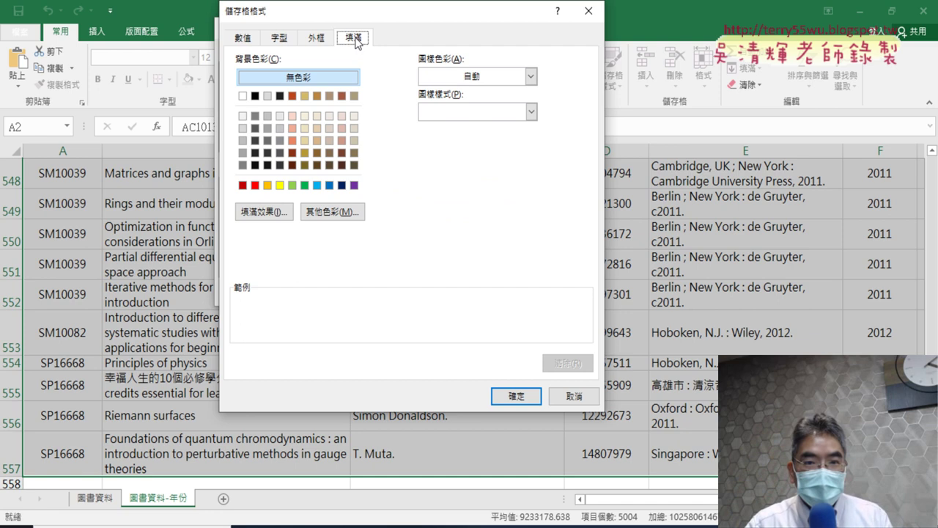
pyautogui.click(305, 142)
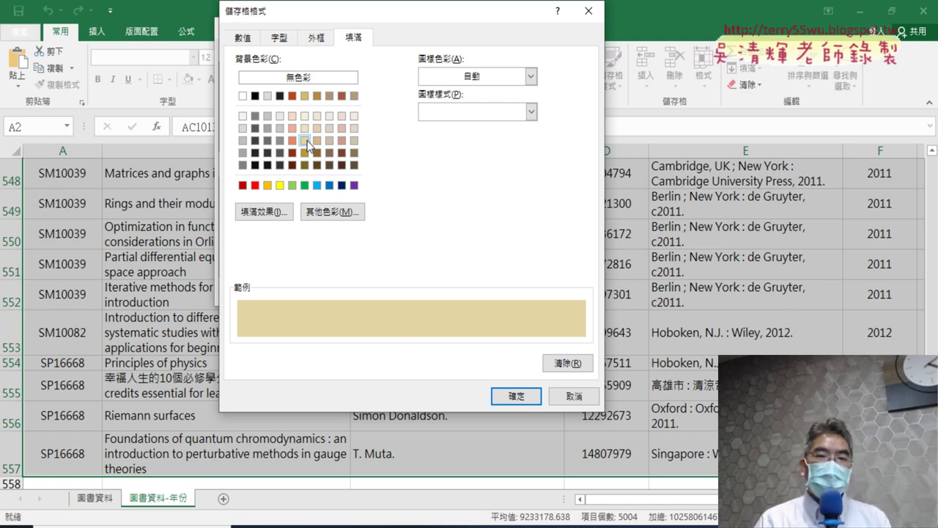
pyautogui.click(286, 43)
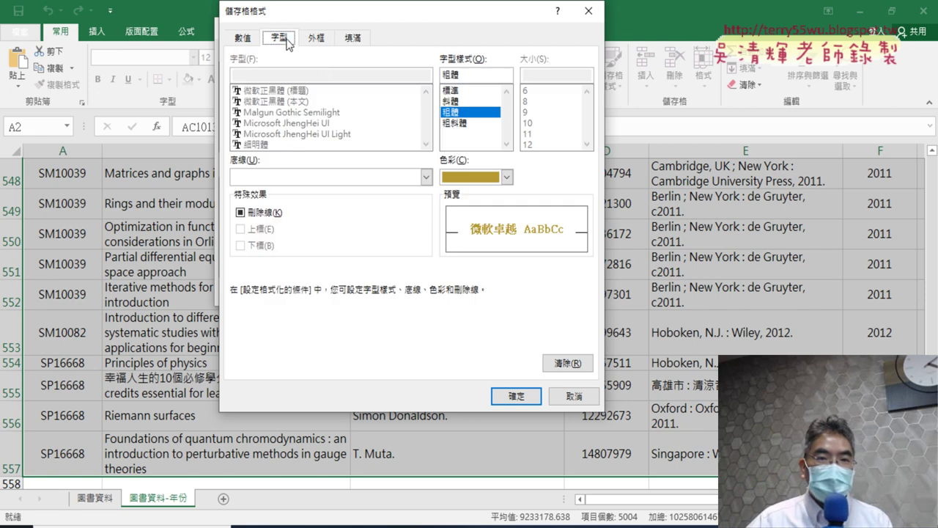
pyautogui.click(506, 177)
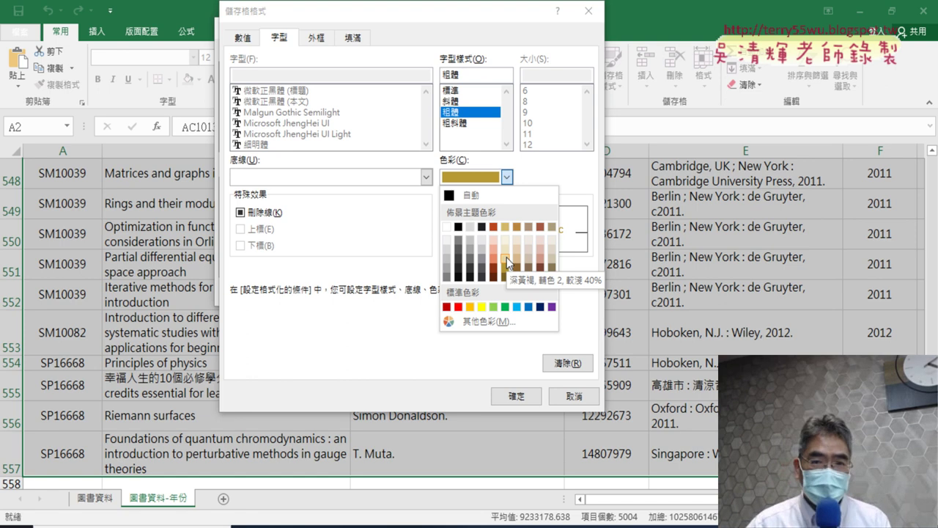
pyautogui.click(350, 43)
pyautogui.click(350, 43)
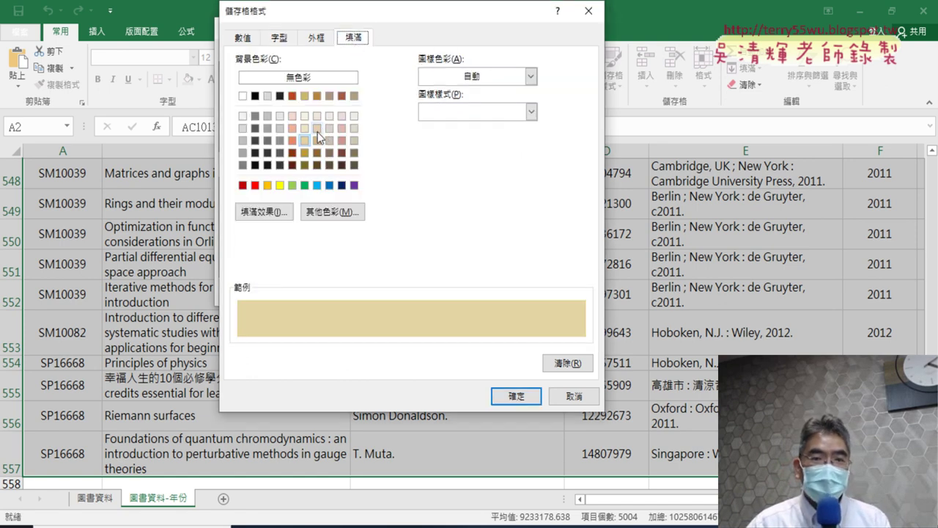
pyautogui.click(523, 397)
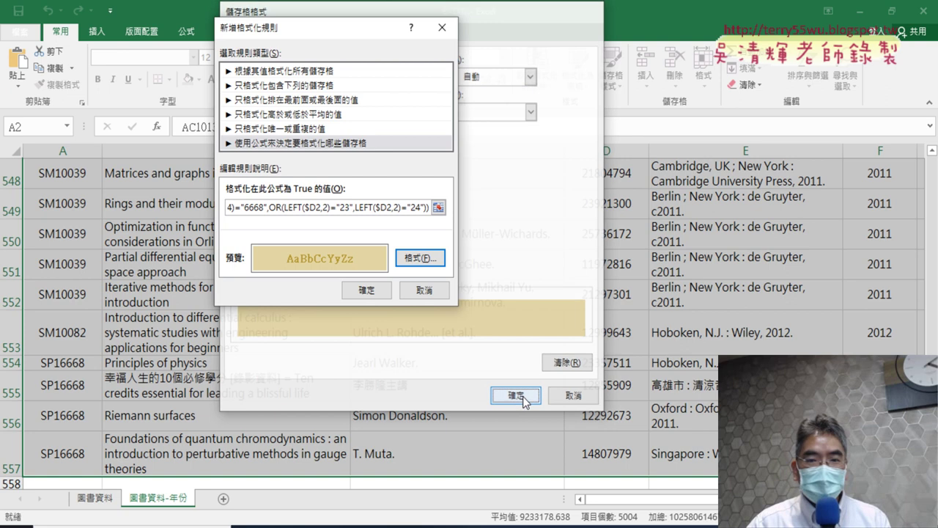
pyautogui.click(369, 296)
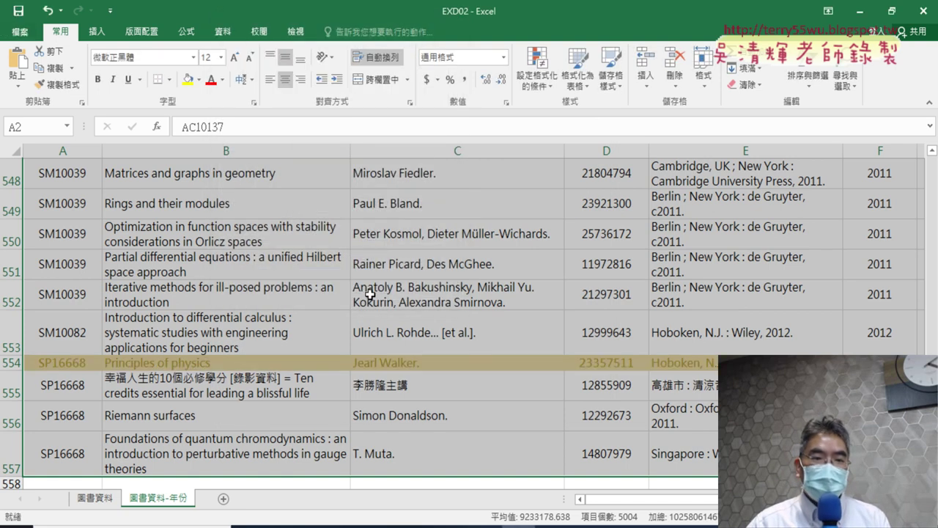
# Step: Select the highlighted row 554 across columns A–F
pyautogui.scroll(-2, 385, 294)
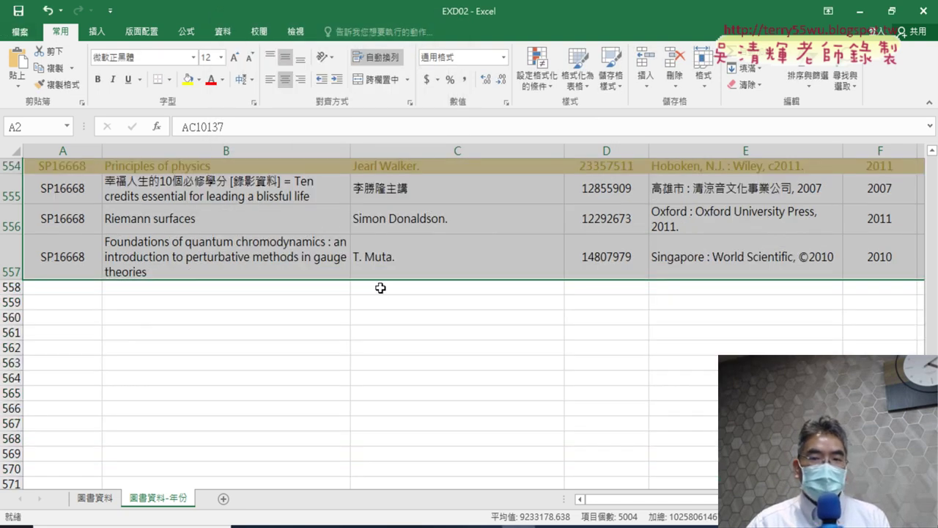
pyautogui.scroll(2, 381, 288)
pyautogui.click(126, 384)
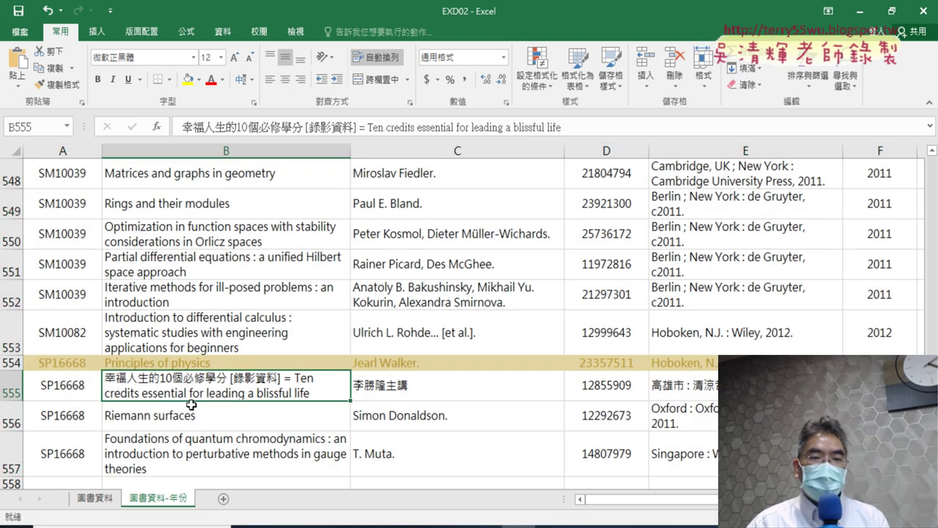
pyautogui.click(63, 363)
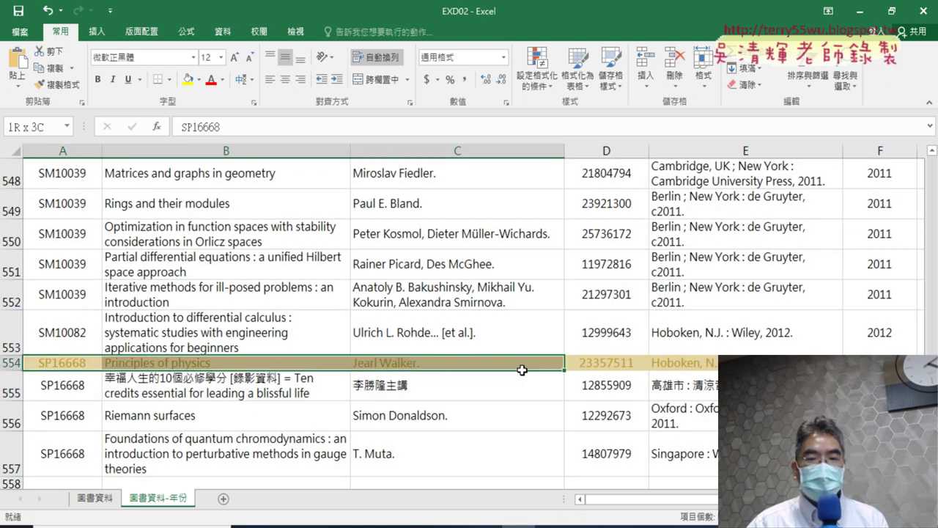
pyautogui.moveTo(63, 363); pyautogui.dragTo(880, 363)
# Step: Scroll up to rows 245–260 to inspect the highlighted FF16668 rows 252 and 253
pyautogui.scroll(9, 565, 331)
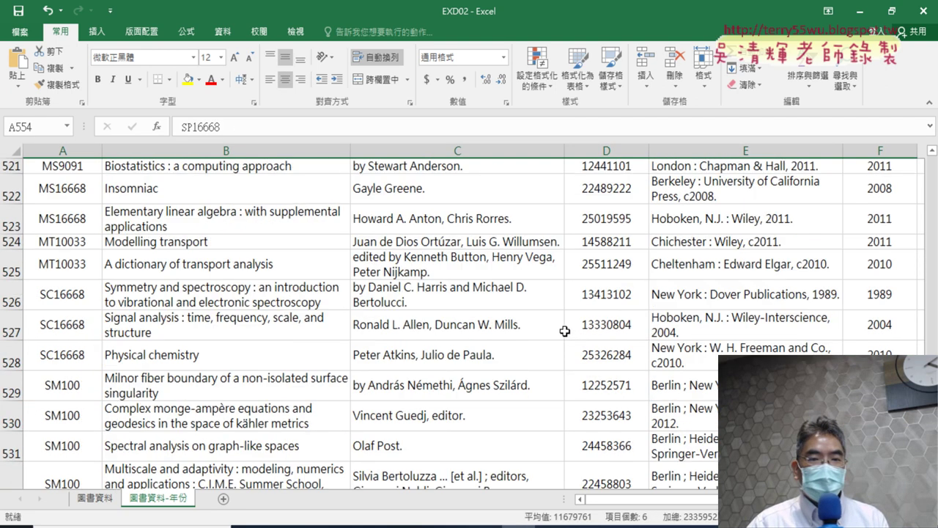
pyautogui.scroll(6, 565, 331)
pyautogui.scroll(8, 566, 331)
pyautogui.scroll(4, 110, 381)
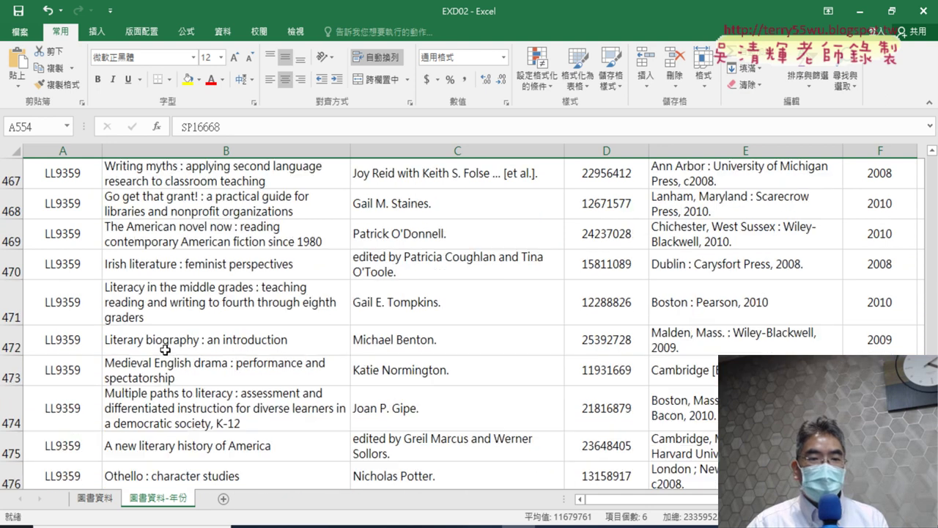
pyautogui.scroll(9, 218, 354)
pyautogui.scroll(6, 172, 357)
pyautogui.scroll(9, 172, 357)
pyautogui.scroll(10, 178, 359)
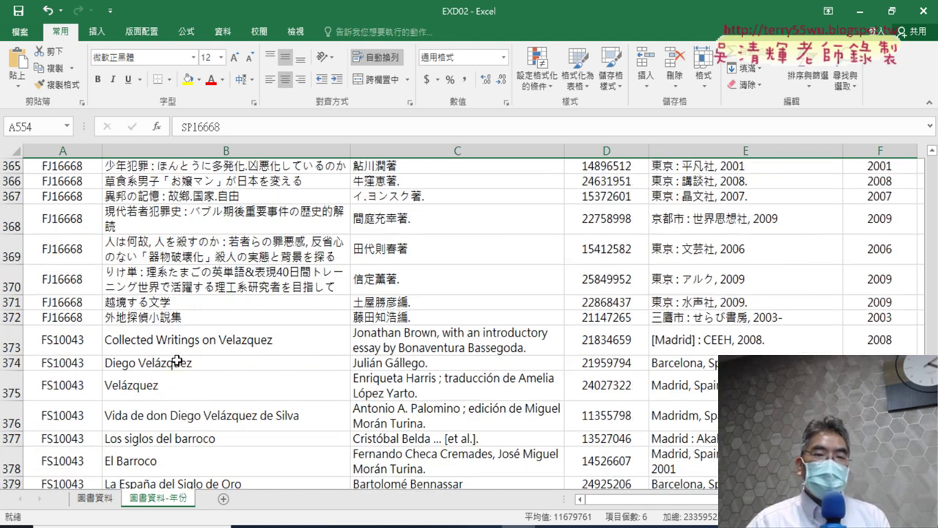
pyautogui.scroll(11, 183, 358)
pyautogui.scroll(5, 189, 355)
pyautogui.scroll(10, 192, 354)
pyautogui.scroll(9, 195, 351)
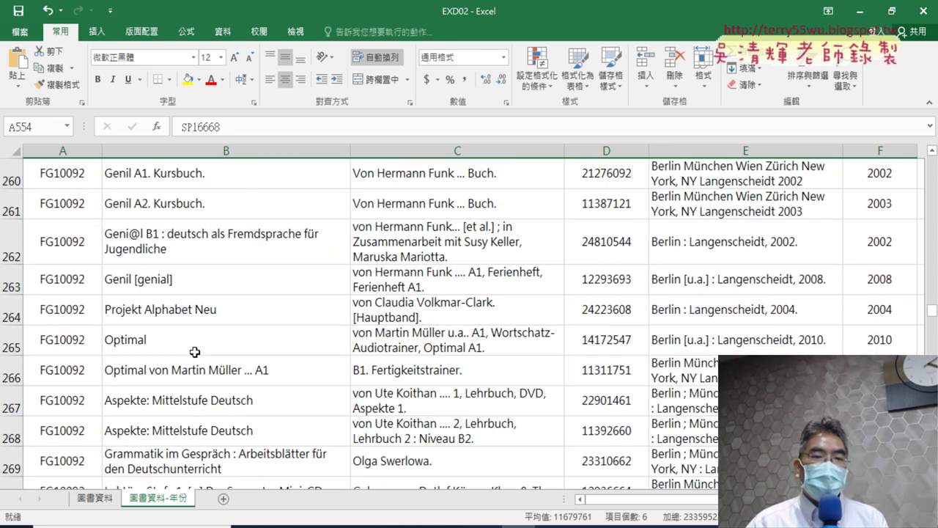
pyautogui.scroll(10, 197, 352)
pyautogui.scroll(-2, 197, 352)
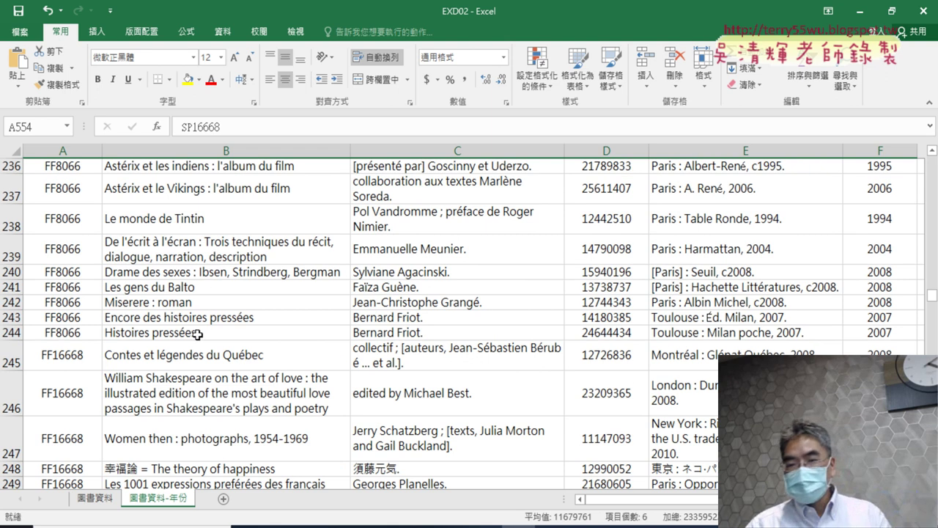
pyautogui.scroll(-3, 219, 339)
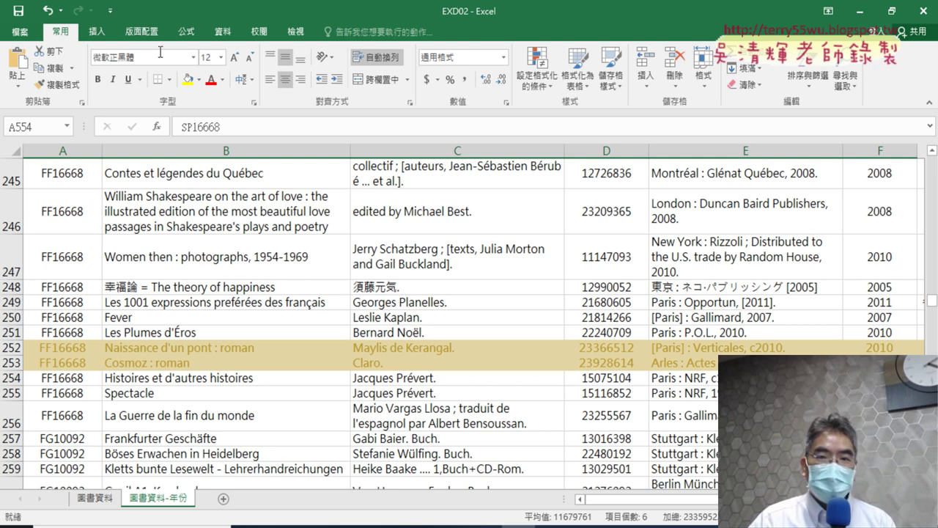
# Step: Start a new formatting rule, cancel it, and return to cell A2
pyautogui.click(538, 73)
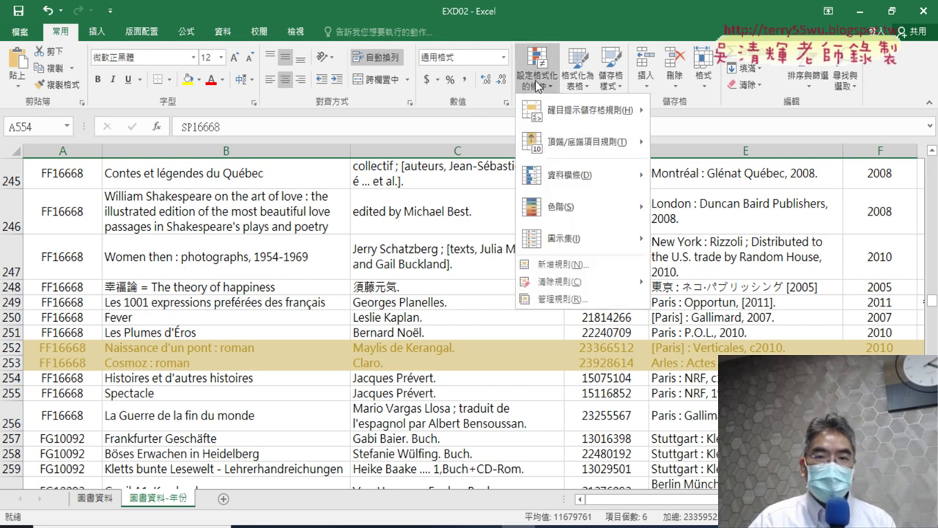
pyautogui.click(571, 266)
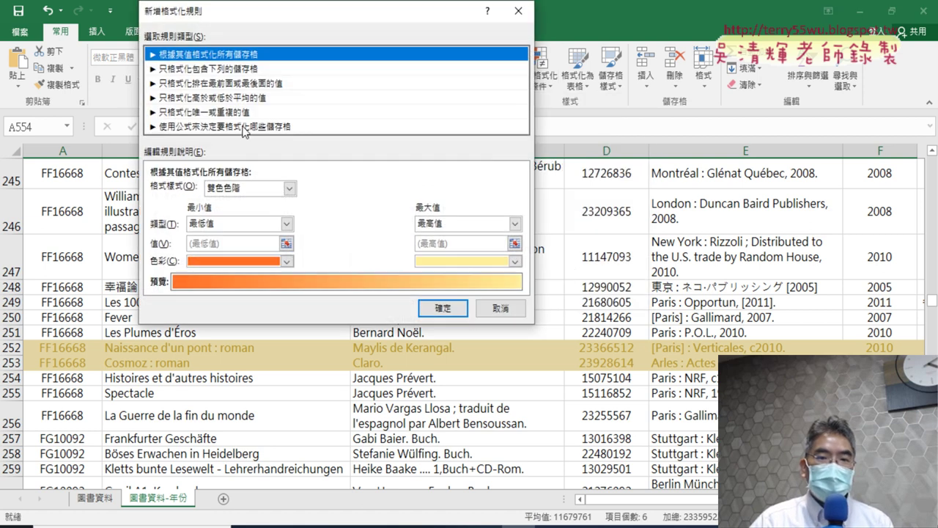
pyautogui.click(501, 311)
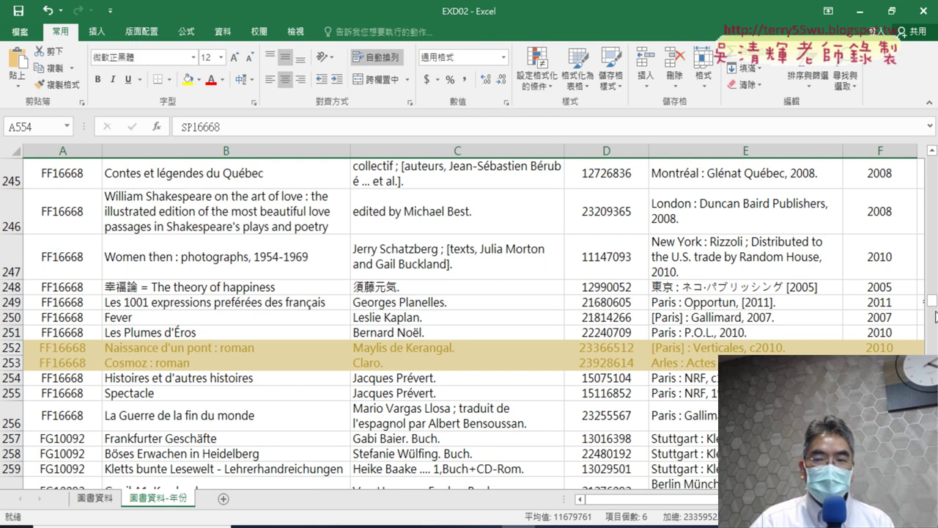
pyautogui.moveTo(932, 301); pyautogui.dragTo(932, 163)
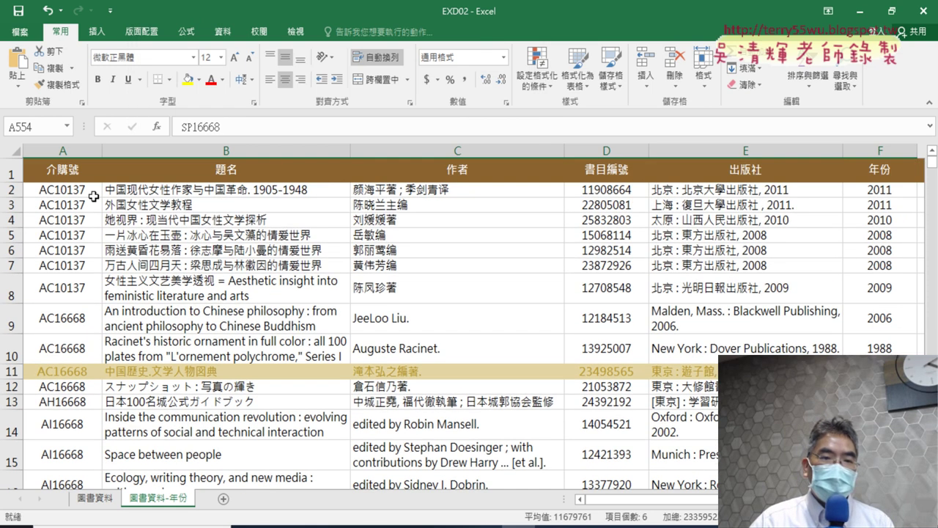
pyautogui.click(63, 190)
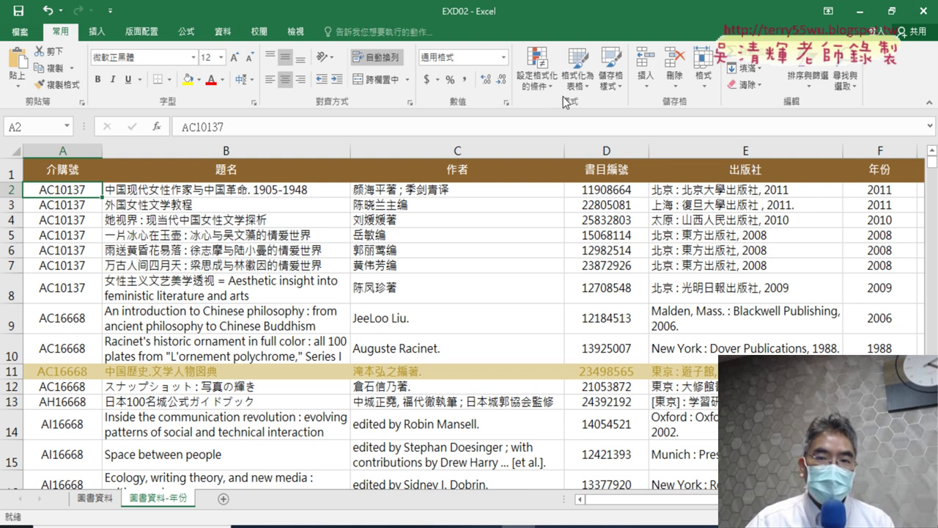
# Step: Clear conditional formatting rules from the entire sheet, then select all data with Ctrl+A
pyautogui.click(543, 75)
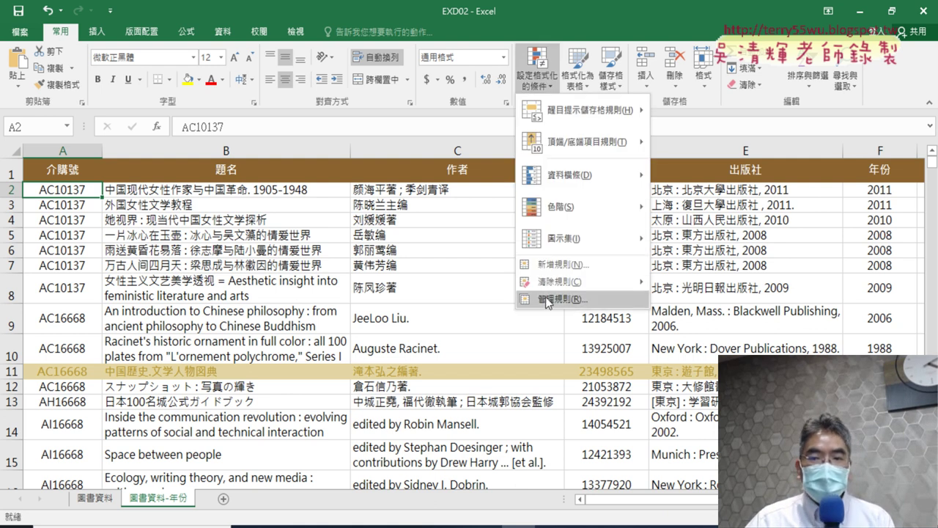
pyautogui.moveTo(558, 290)
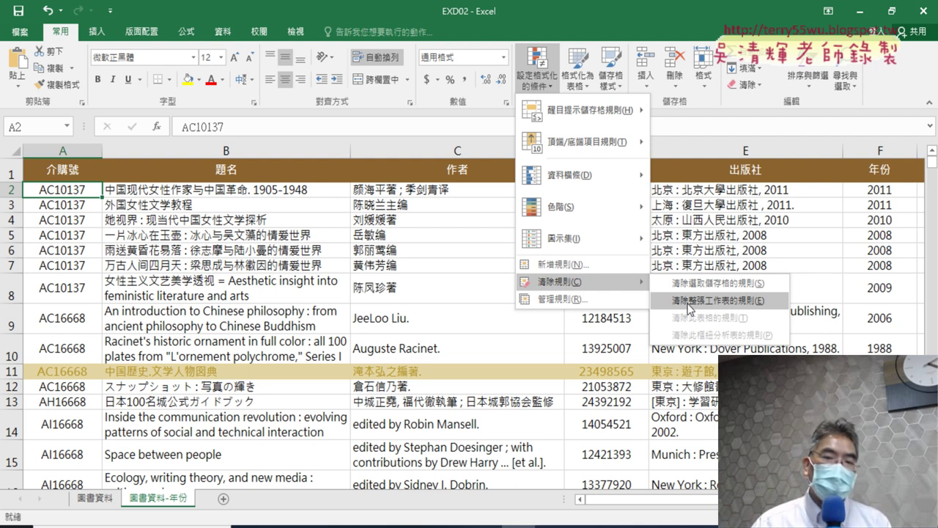
pyautogui.click(147, 335)
pyautogui.click(184, 317)
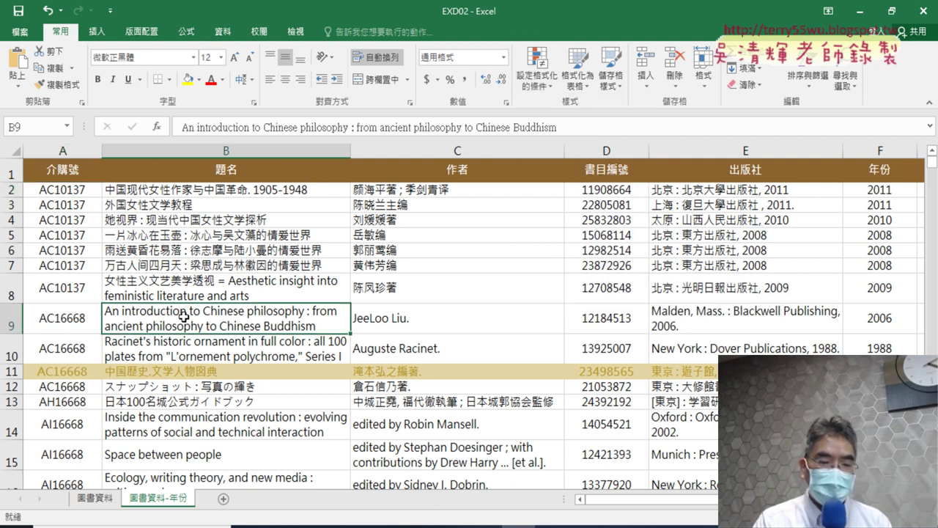
pyautogui.hotkey('ctrl', 'a')
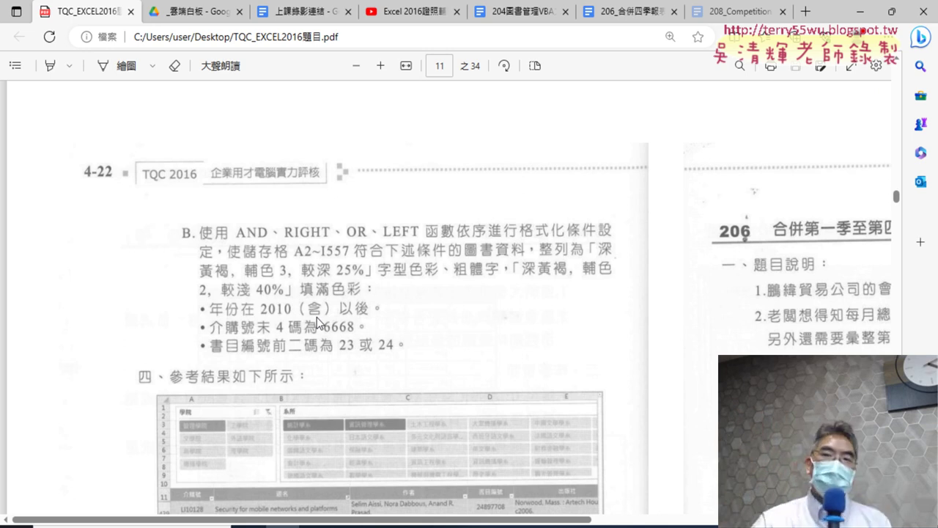
# Step: Minimize the exam PDF to bring the EXD02 workbook back
pyautogui.click(860, 11)
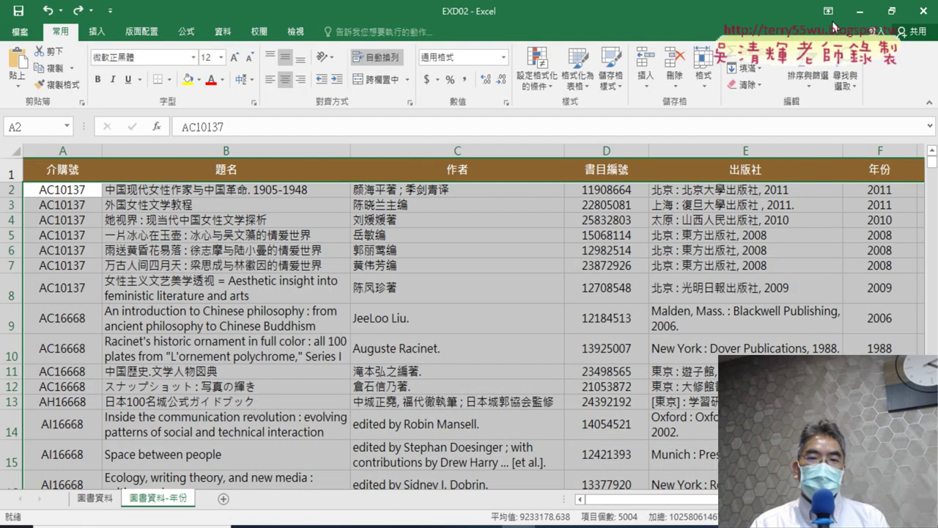
# Step: Select the book data A2:I557 using Ctrl+Shift+Right and Ctrl+Shift+Down from A2
pyautogui.click(143, 220)
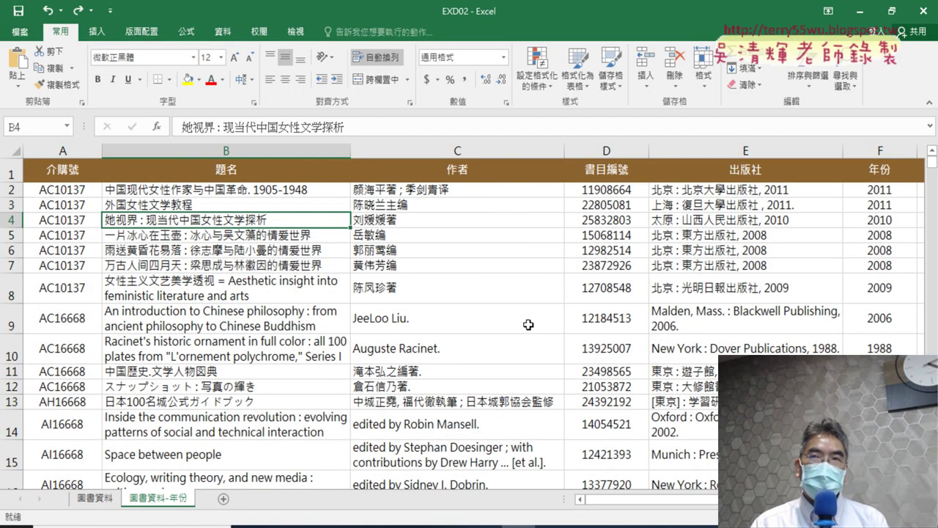
pyautogui.click(67, 191)
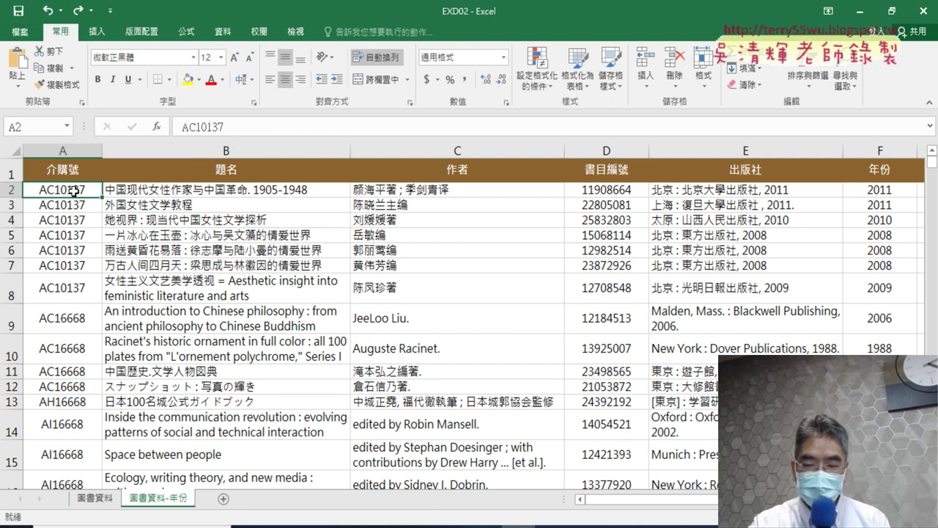
pyautogui.hotkey('ctrl', 'shift', 'Right')
pyautogui.hotkey('ctrl', 'shift', 'Down')
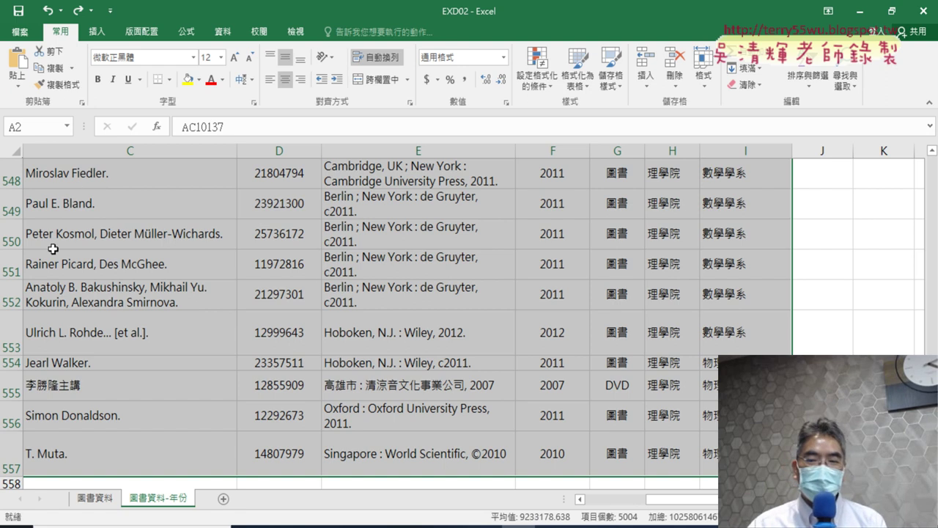
pyautogui.moveTo(777, 499); pyautogui.dragTo(718, 499)
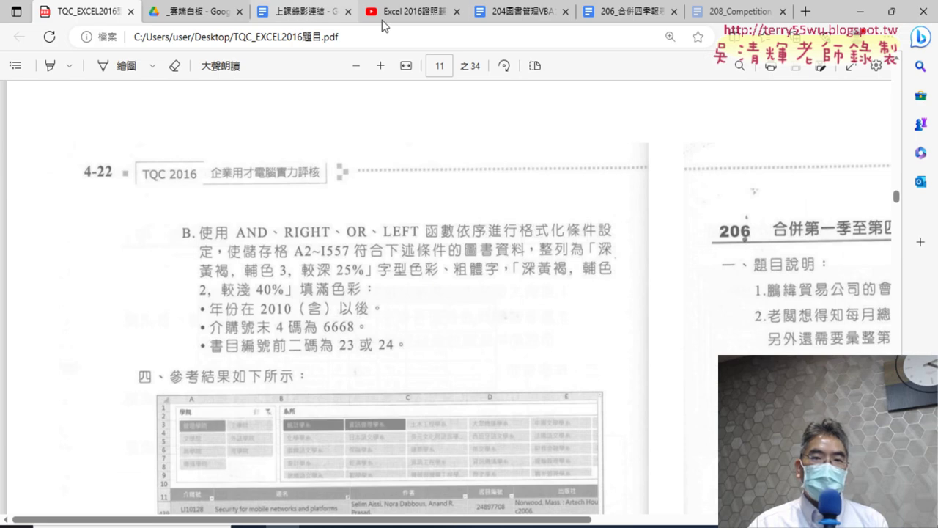
# Step: In the 204圖書管理VBA之一 notes, highlight the LEFT($D2,2)="24" part of the formula
pyautogui.click(515, 15)
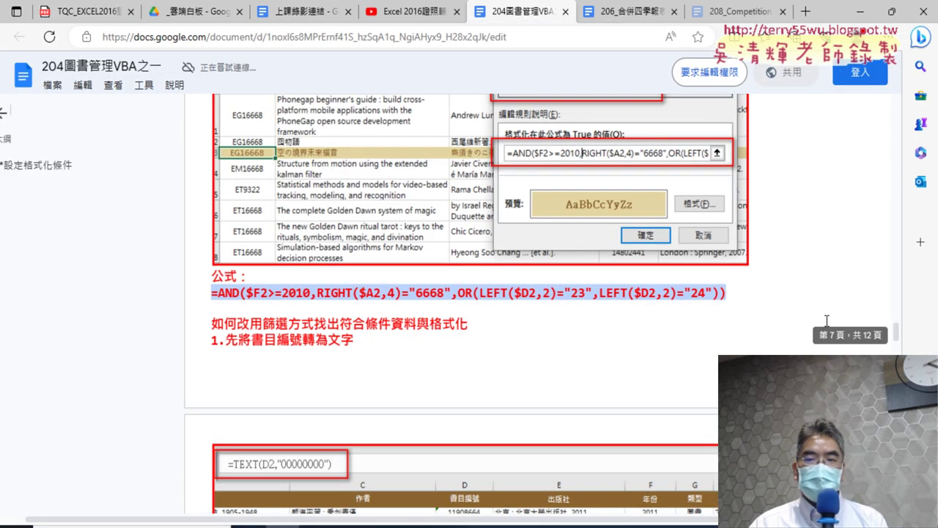
pyautogui.moveTo(746, 296); pyautogui.dragTo(214, 297)
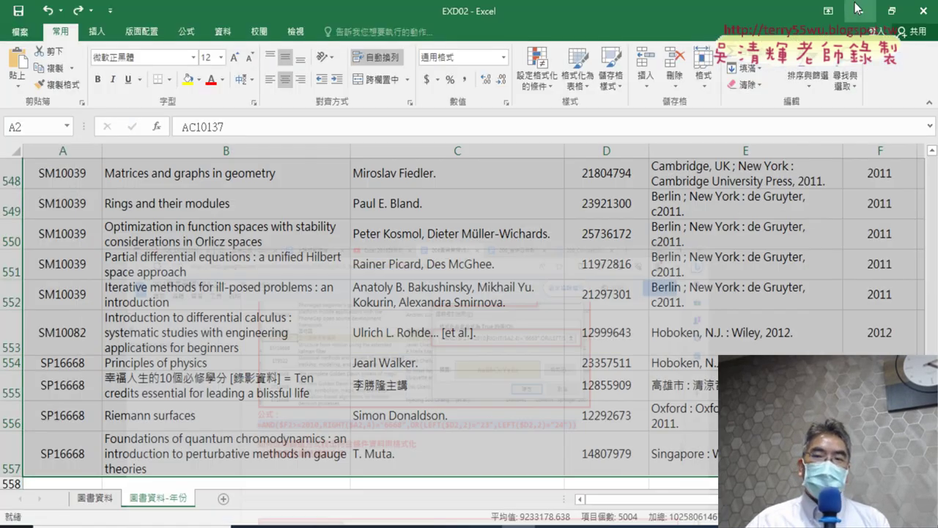
# Step: Start a new 'Use a formula to determine which cells to format' conditional formatting rule
pyautogui.hscroll(2, 469, 315)
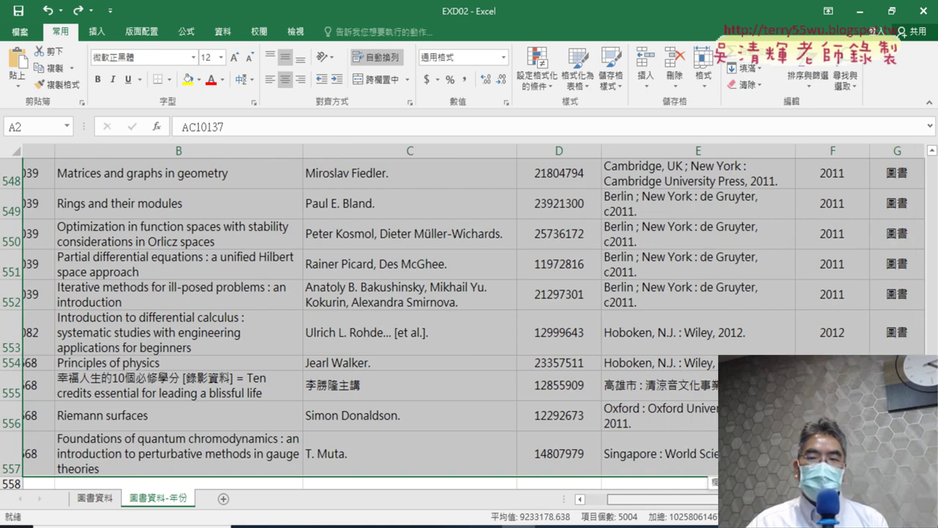
pyautogui.hscroll(-2, 469, 315)
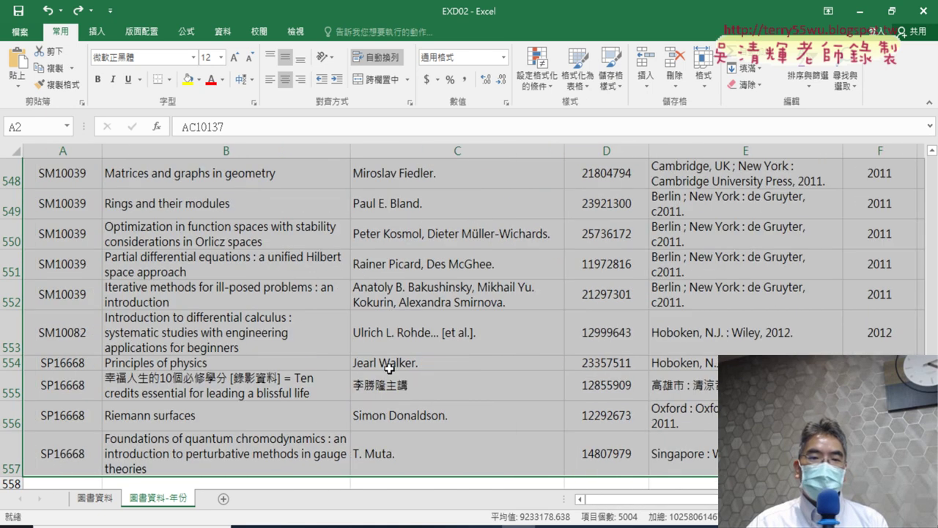
pyautogui.scroll(10, 369, 318)
pyautogui.scroll(12, 369, 317)
pyautogui.scroll(10, 362, 331)
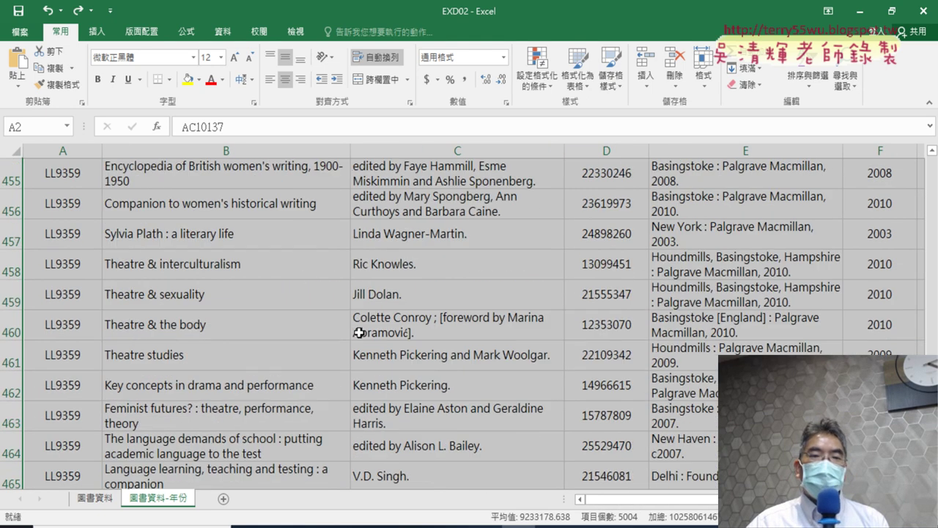
pyautogui.scroll(5, 311, 300)
pyautogui.scroll(9, 315, 302)
pyautogui.scroll(9, 315, 301)
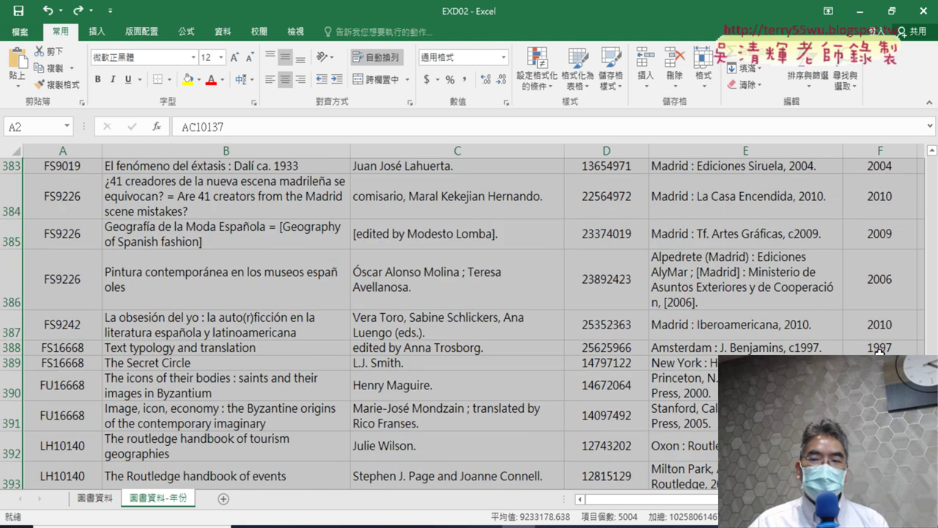
pyautogui.scroll(8, 268, 195)
pyautogui.scroll(20, 267, 194)
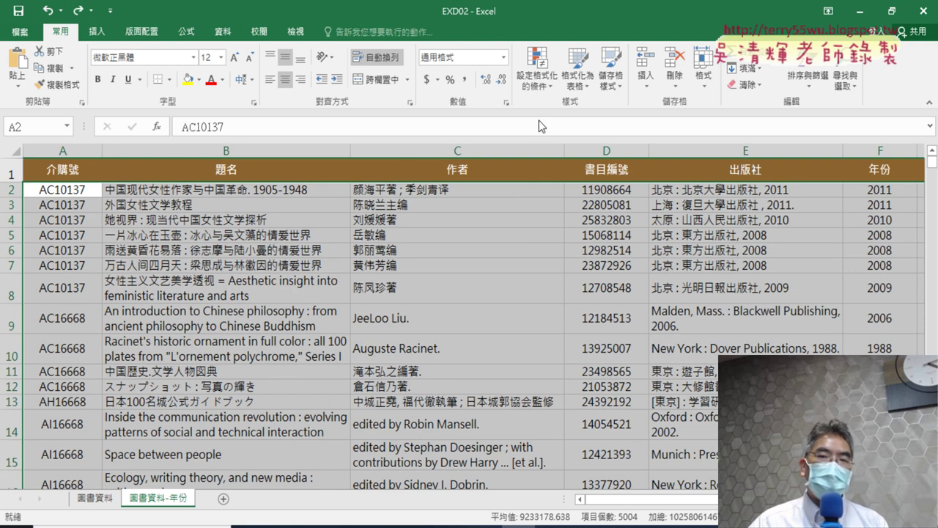
pyautogui.click(535, 87)
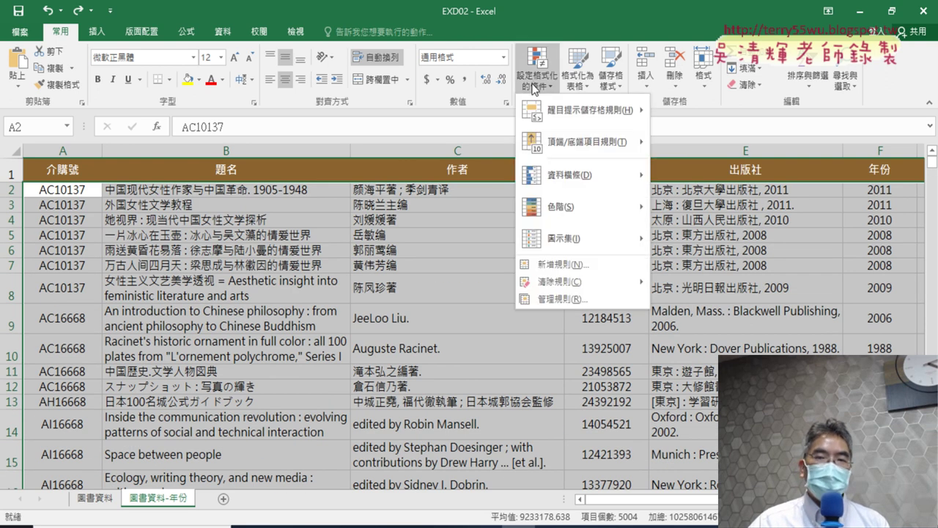
pyautogui.click(555, 267)
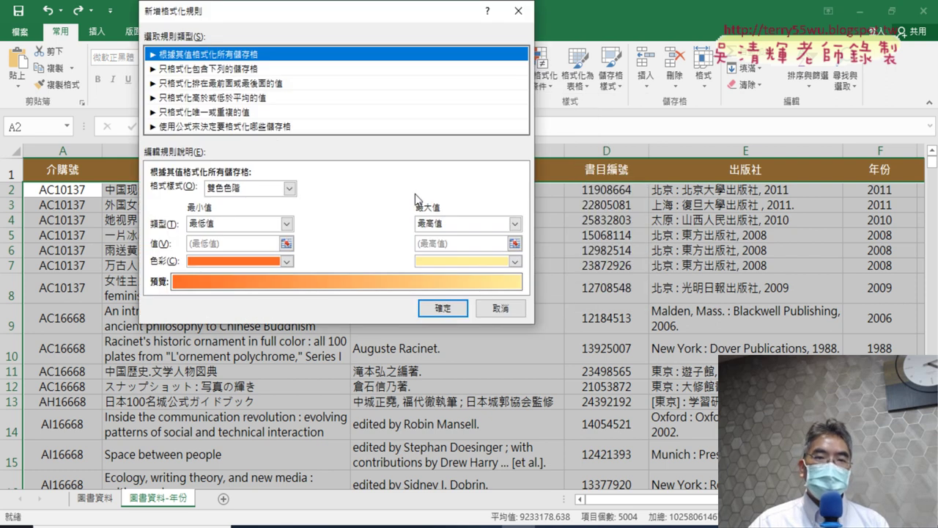
pyautogui.click(203, 127)
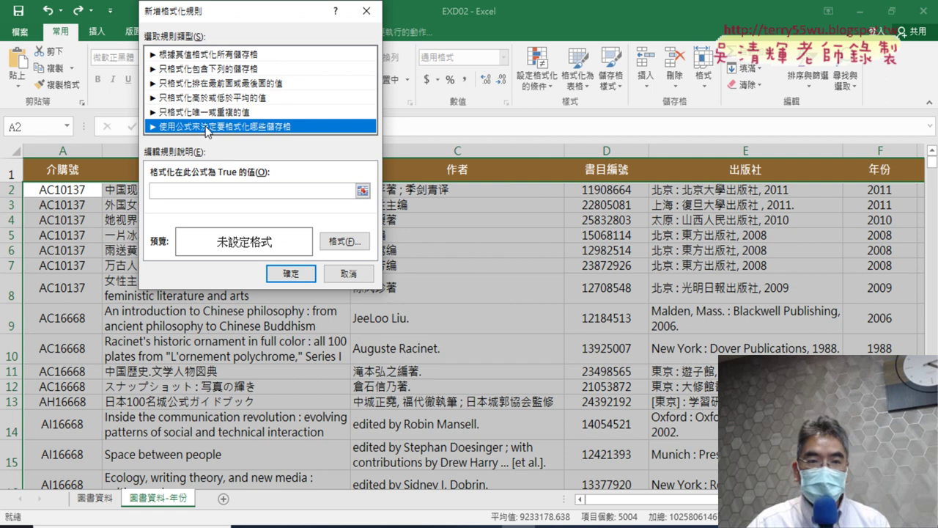
pyautogui.moveTo(293, 22)
pyautogui.mouseDown()
pyautogui.moveTo(429, 62)
pyautogui.moveTo(515, 73)
pyautogui.mouseUp()
# Step: Enter the rule formula =$F2>=2010, referencing the year in column F
pyautogui.click(412, 243)
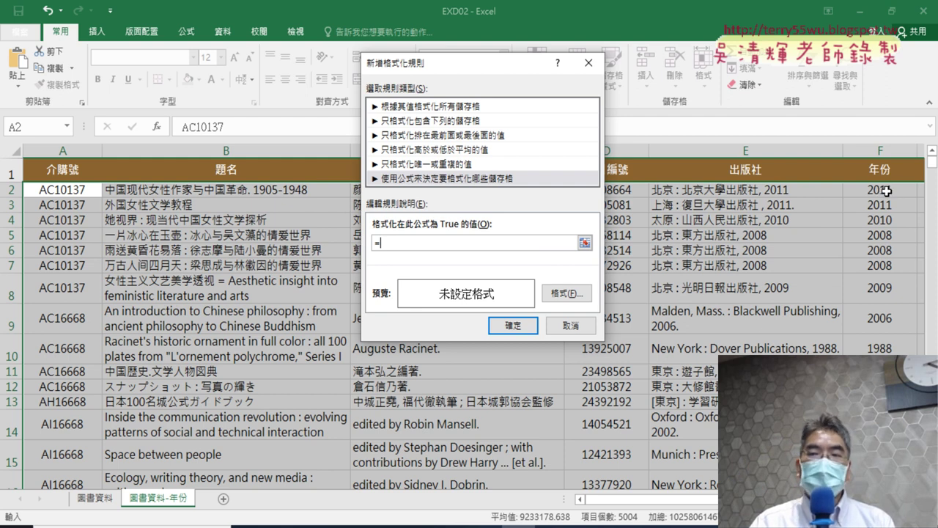
pyautogui.click(887, 190)
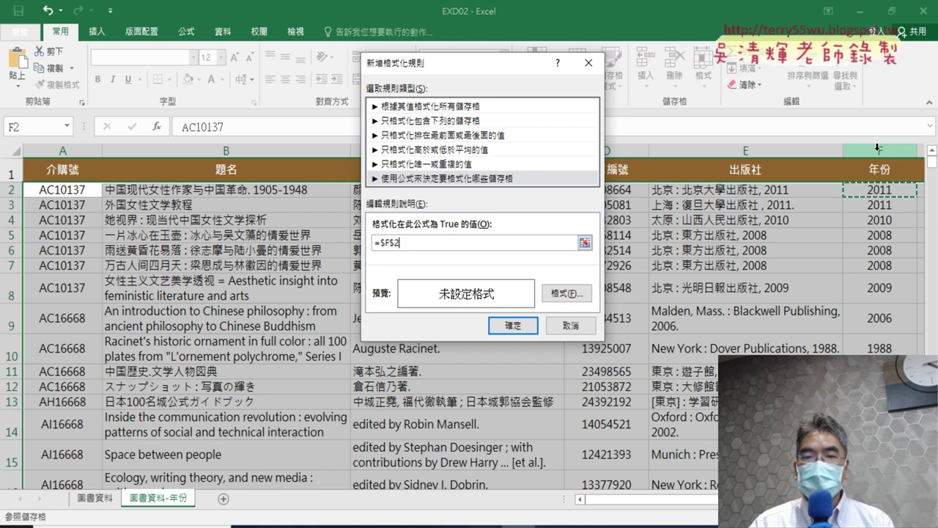
pyautogui.click(396, 243)
pyautogui.press('BackSpace')
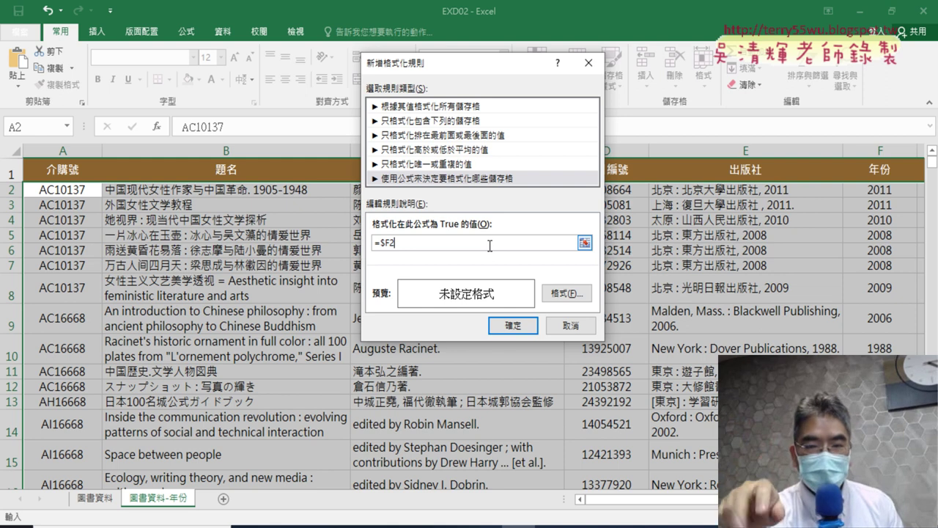
pyautogui.write('>')
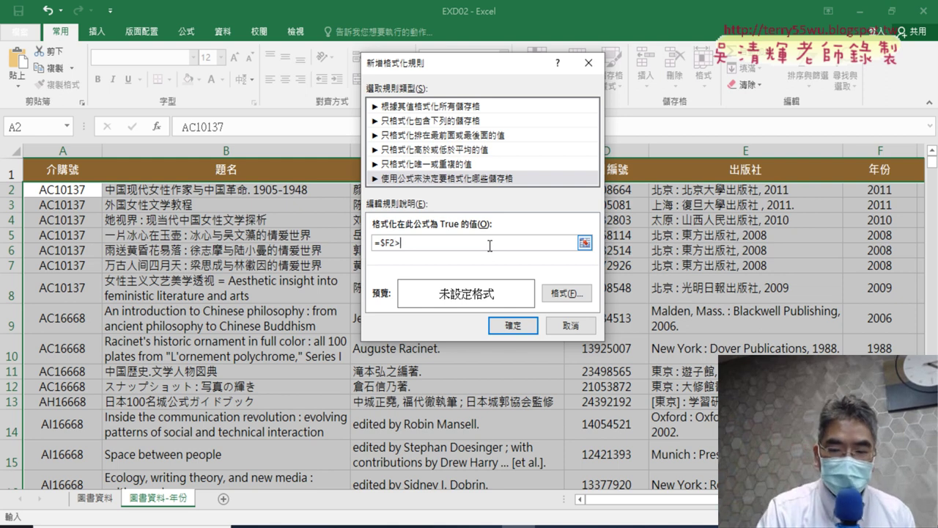
pyautogui.write('=')
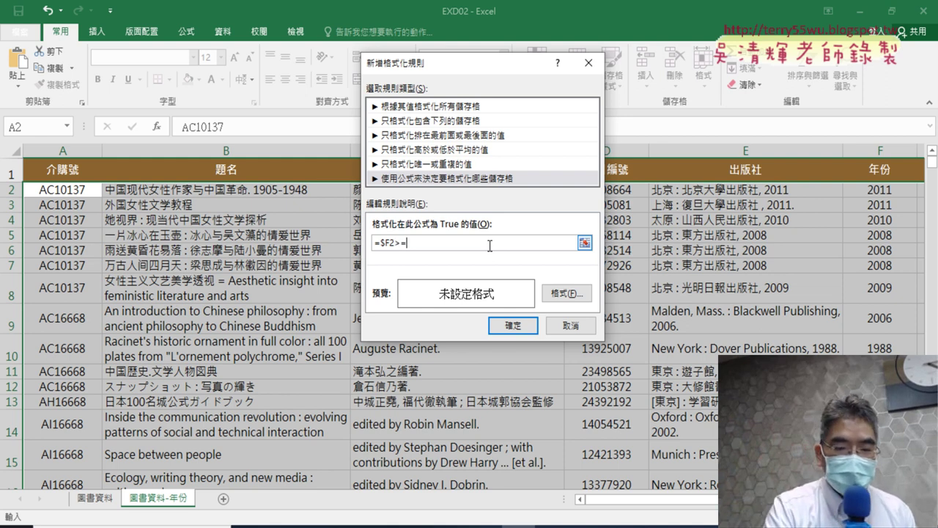
pyautogui.write('20')
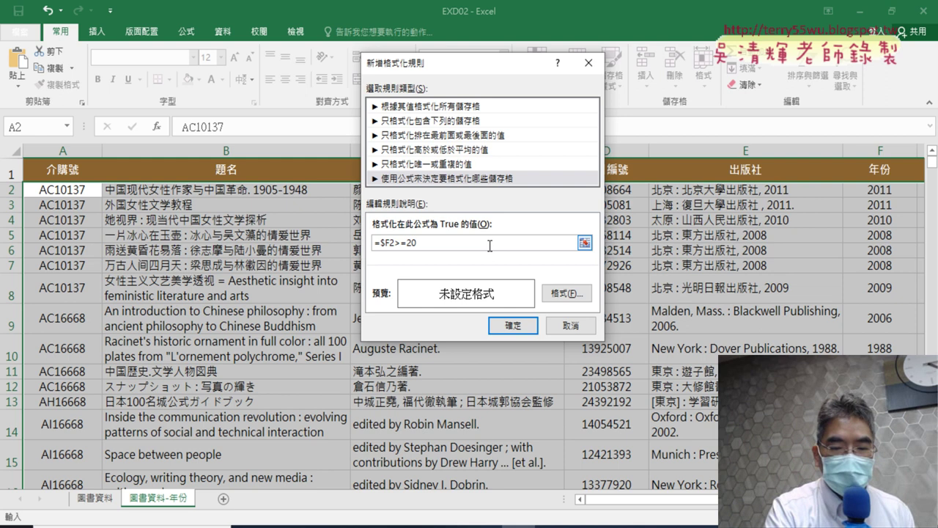
pyautogui.write('10')
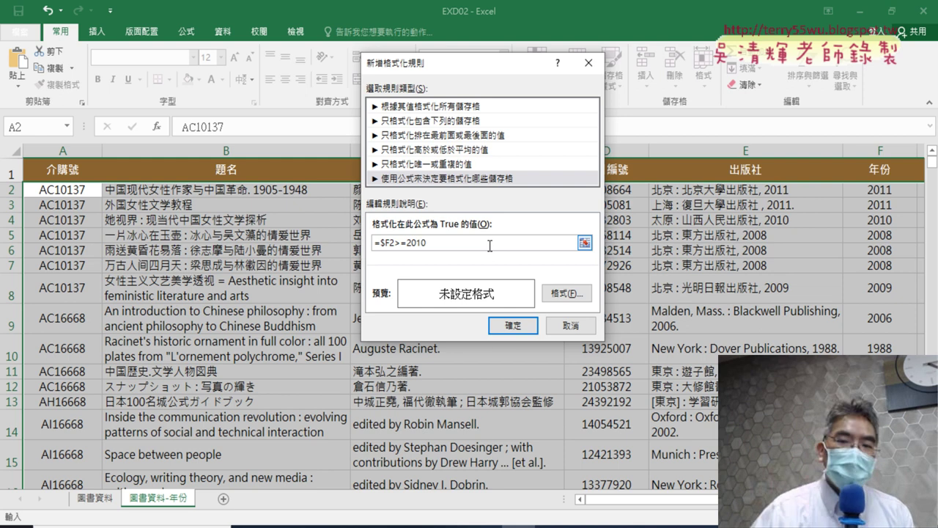
# Step: Format the rule with a light tan fill and bold dark-gold font
pyautogui.click(559, 295)
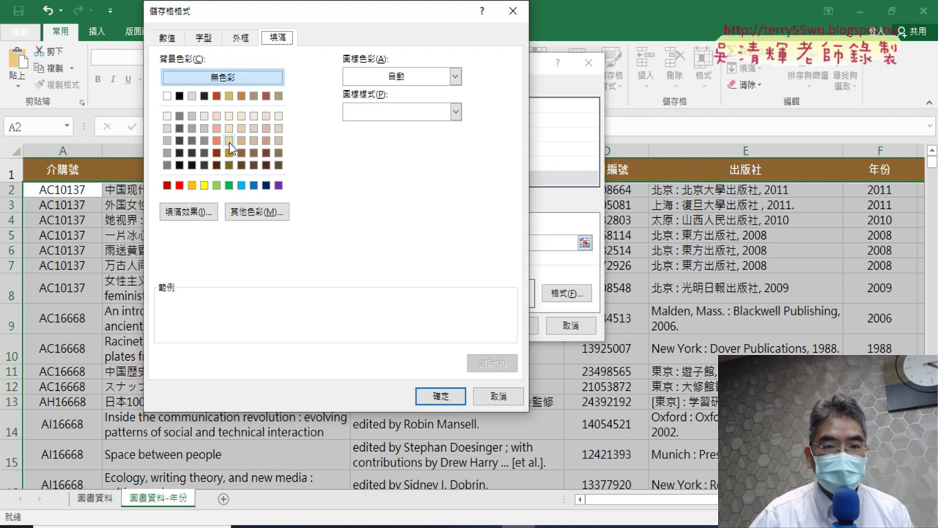
pyautogui.click(229, 140)
pyautogui.click(204, 38)
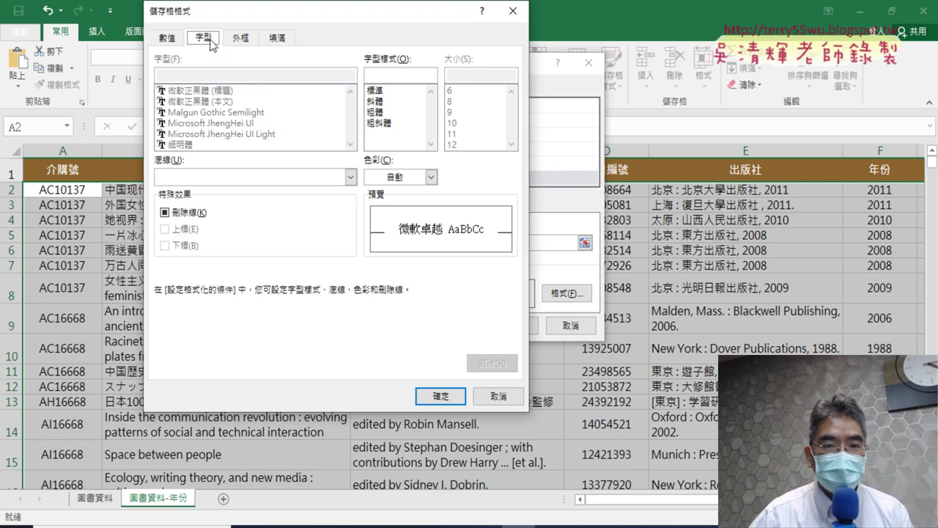
pyautogui.click(431, 179)
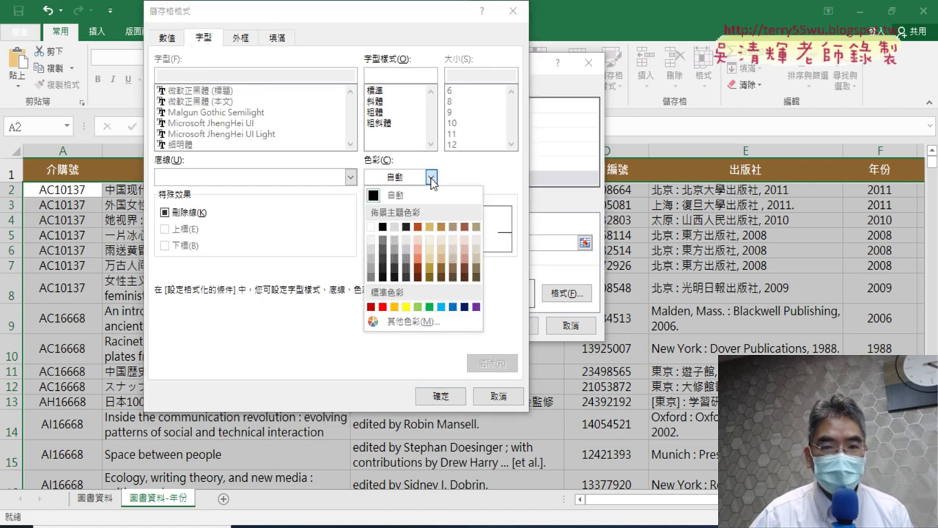
pyautogui.click(429, 271)
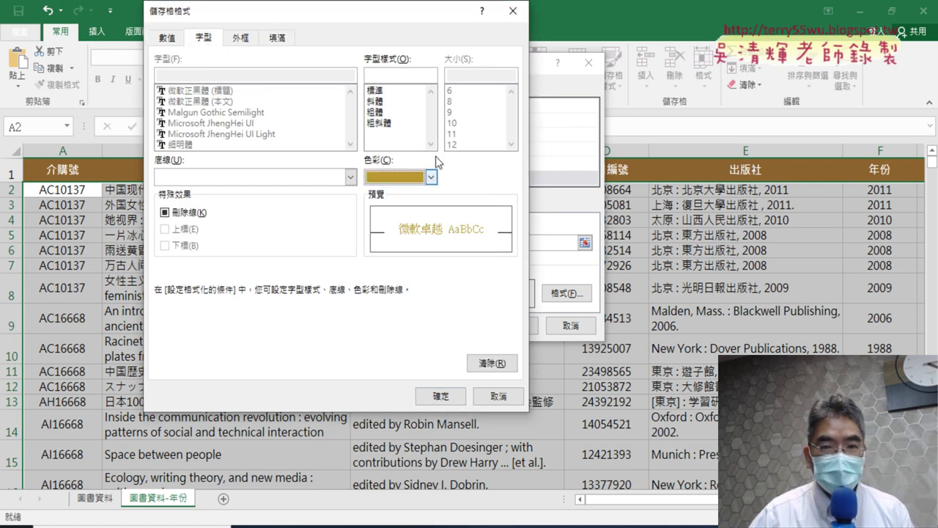
pyautogui.click(380, 114)
pyautogui.click(444, 396)
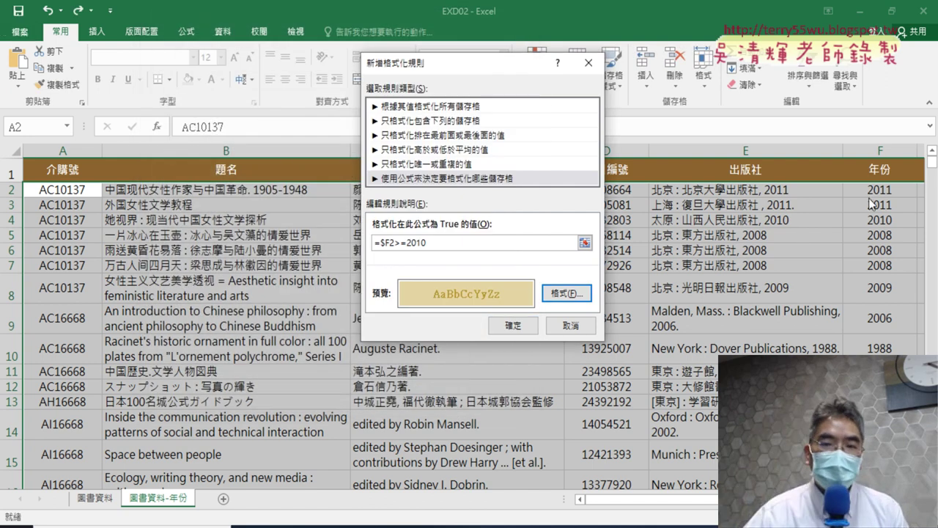
# Step: Apply the =$F2>=2010 rule and scroll through the book rows to check the highlighting
pyautogui.click(517, 325)
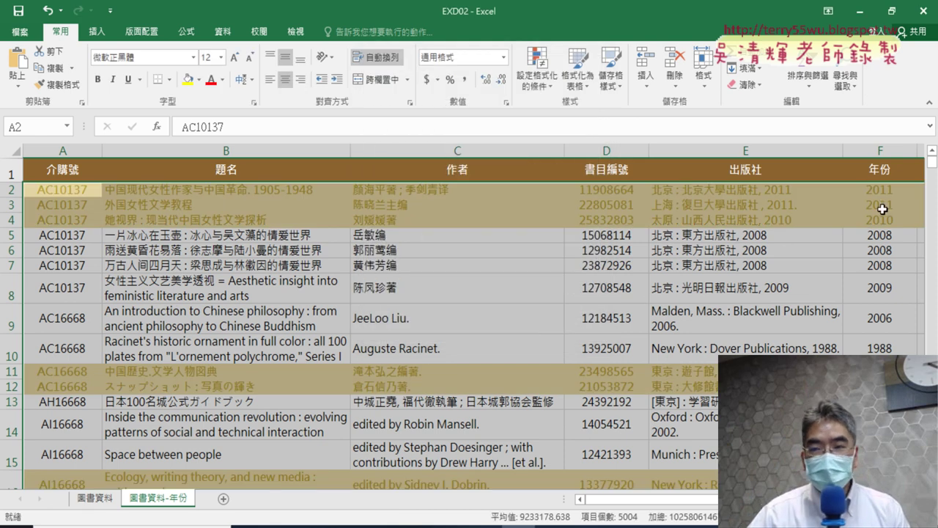
pyautogui.scroll(-6, 886, 341)
pyautogui.scroll(-7, 886, 337)
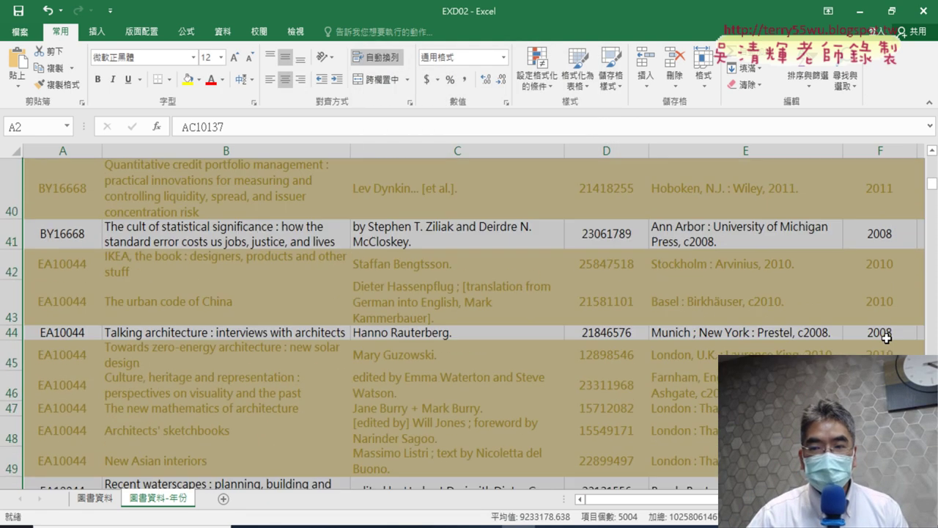
pyautogui.scroll(-8, 886, 337)
pyautogui.scroll(-4, 886, 337)
pyautogui.scroll(-6, 886, 337)
pyautogui.scroll(-10, 886, 338)
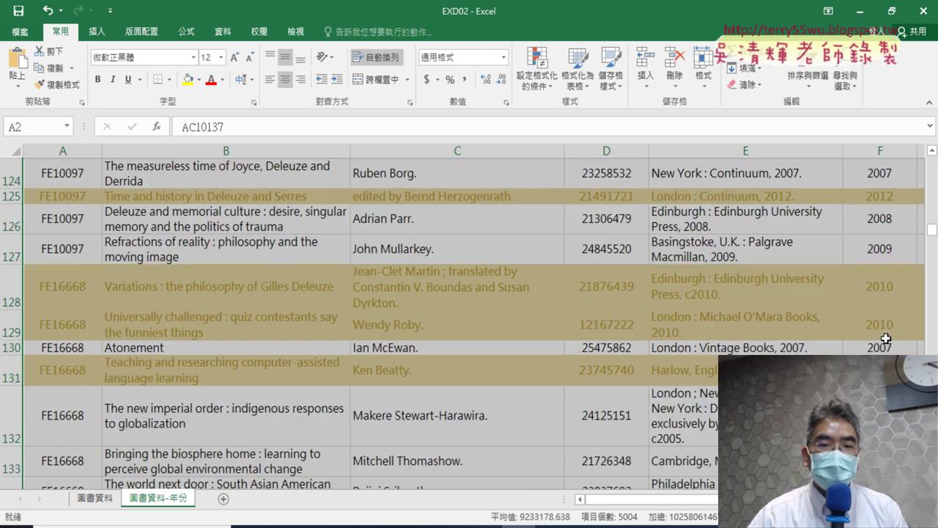
pyautogui.scroll(-6, 886, 338)
pyautogui.scroll(-6, 886, 338)
pyautogui.scroll(-3, 886, 338)
pyautogui.scroll(5, 884, 338)
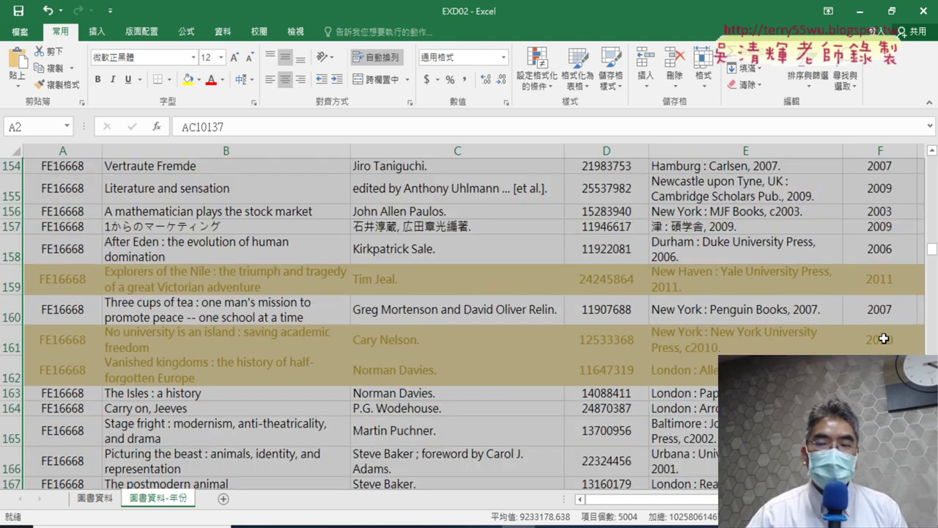
pyautogui.scroll(9, 884, 338)
pyautogui.scroll(9, 883, 339)
pyautogui.scroll(10, 883, 340)
pyautogui.scroll(10, 880, 342)
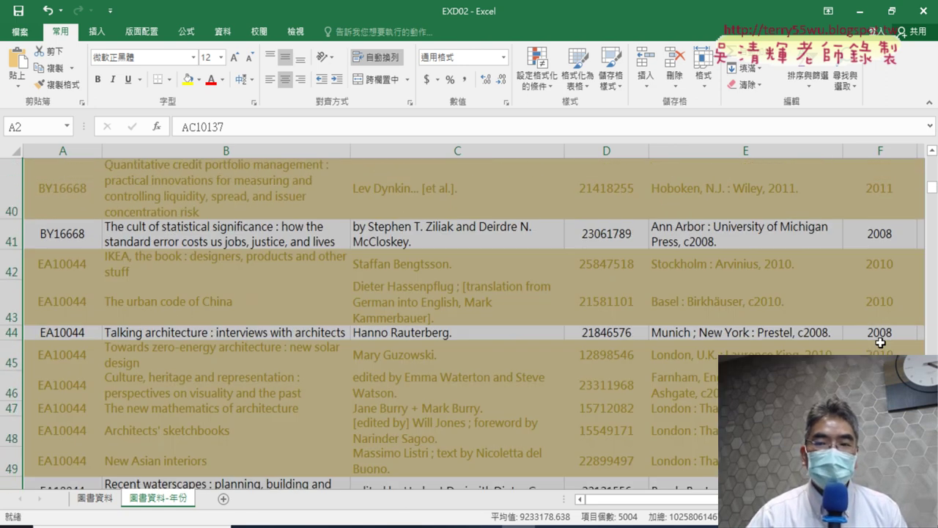
pyautogui.scroll(10, 880, 342)
pyautogui.scroll(3, 881, 343)
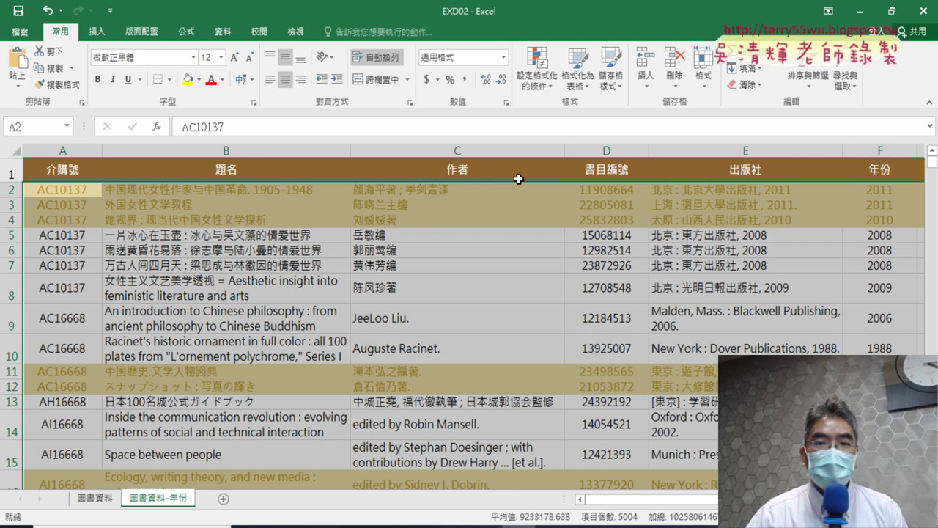
# Step: Open the =$F2>=2010 rule from Manage Rules for editing, then switch to the AND-formula notes
pyautogui.click(537, 74)
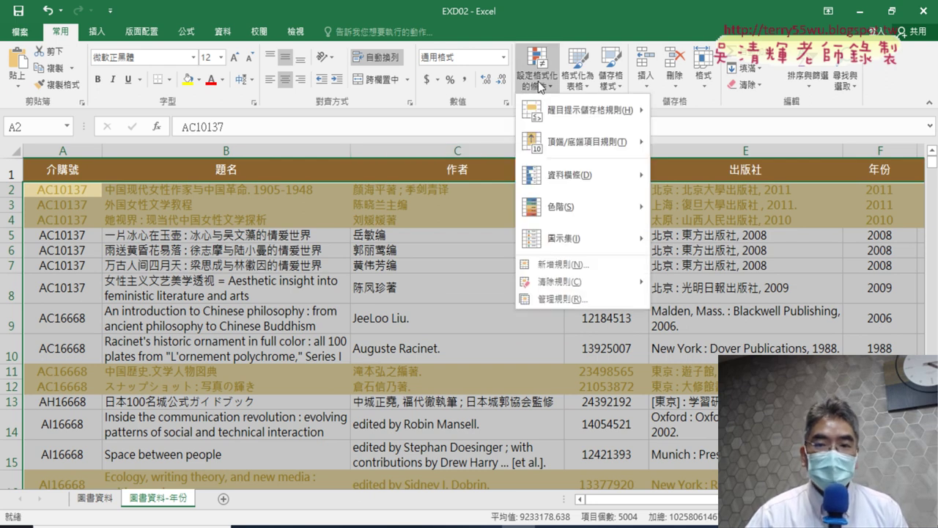
pyautogui.moveTo(565, 288)
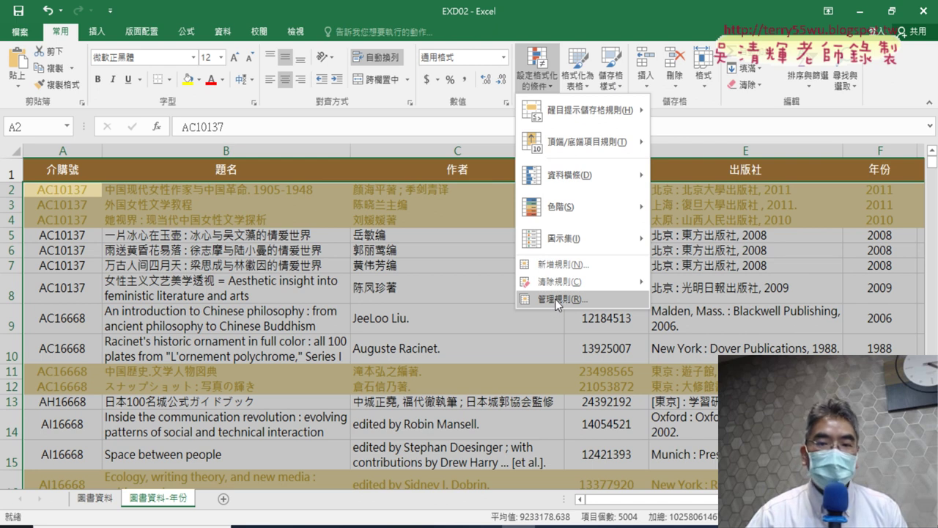
pyautogui.click(554, 300)
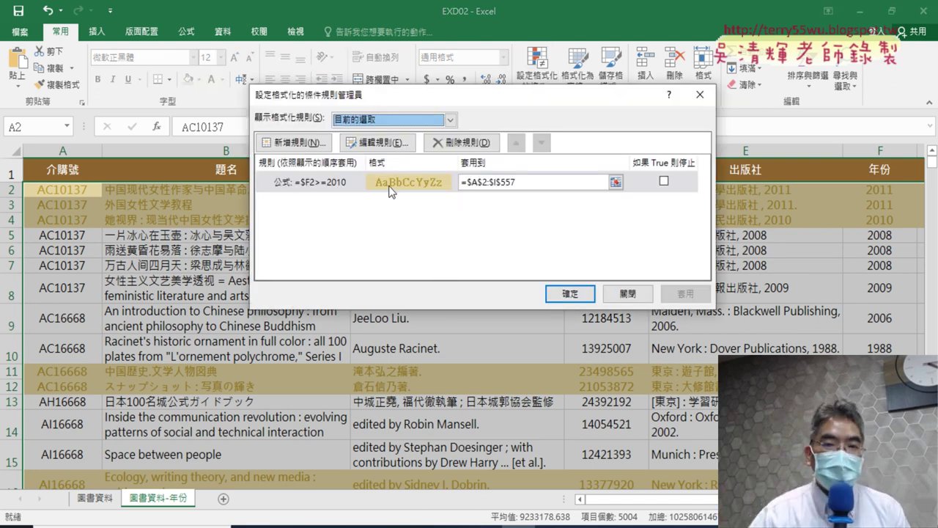
pyautogui.click(320, 189)
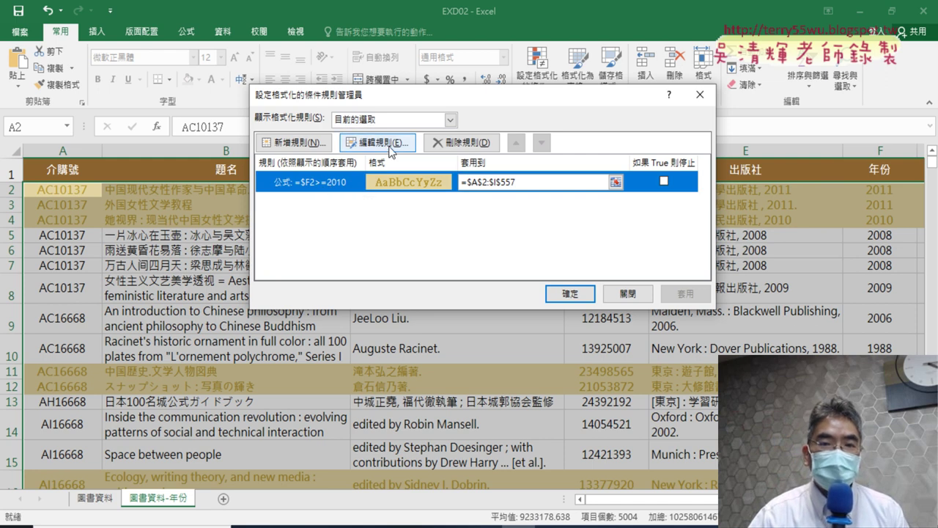
pyautogui.click(391, 147)
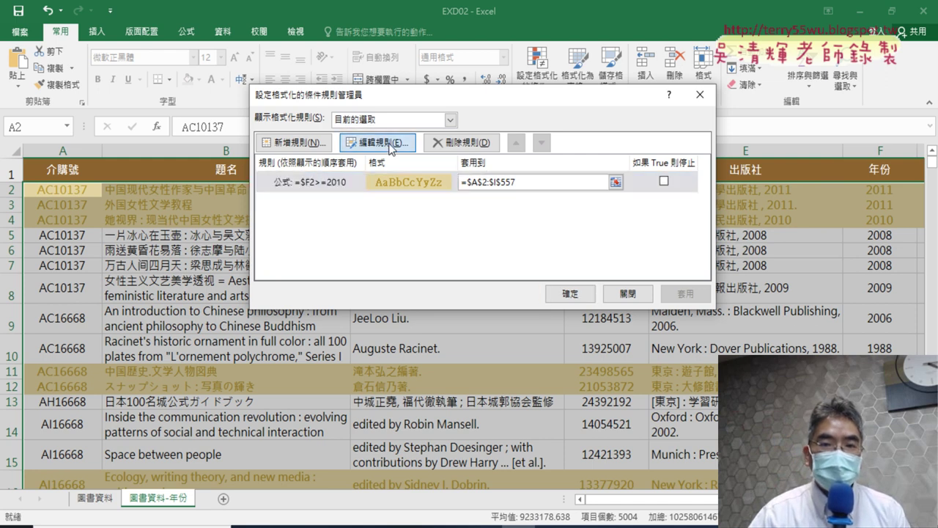
pyautogui.click(450, 244)
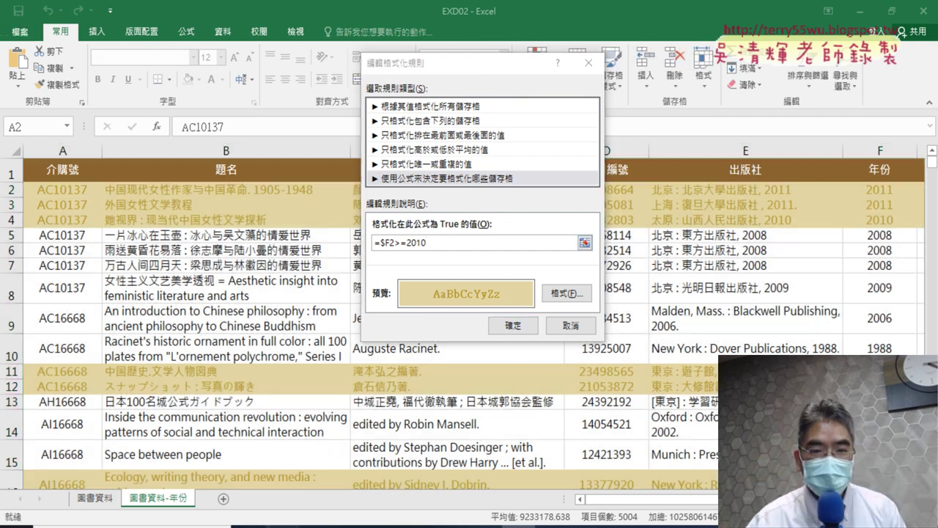
pyautogui.hotkey('alt', 'Tab')
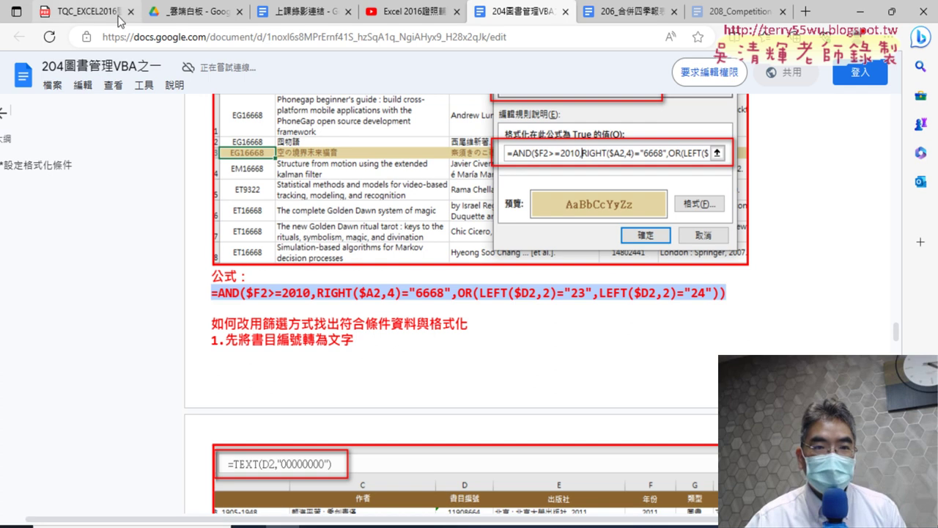
# Step: Switch to the TQC_EXCEL2016 exam PDF showing task 3B's conditions on page 11
pyautogui.click(82, 11)
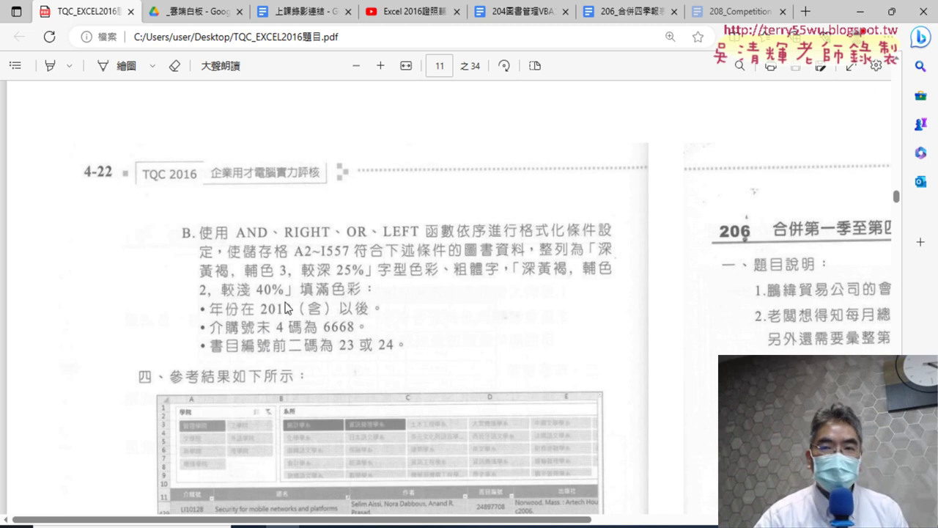
# Step: Minimize the exam PDF to get back to Excel's Edit Formatting Rule dialog
pyautogui.click(862, 11)
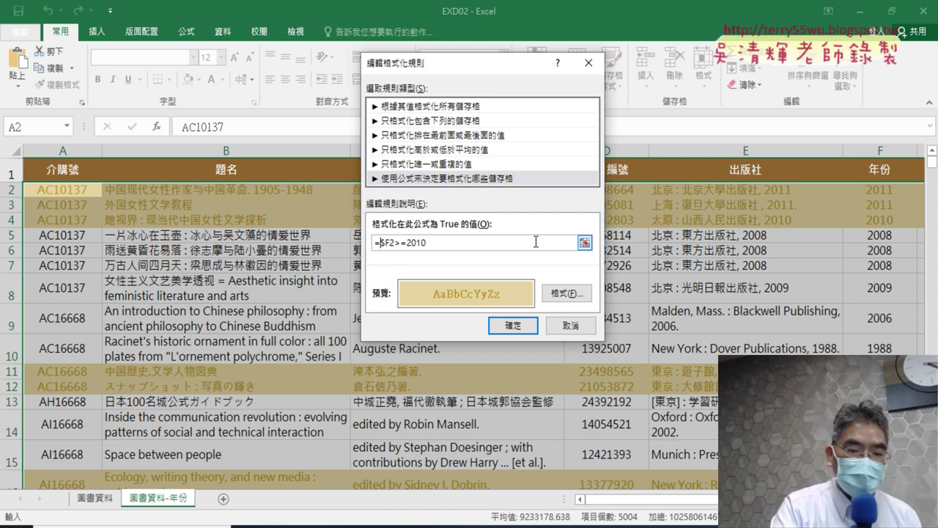
# Step: Insert and( after the = sign and a comma after 2010 in the rule formula
pyautogui.write('a')
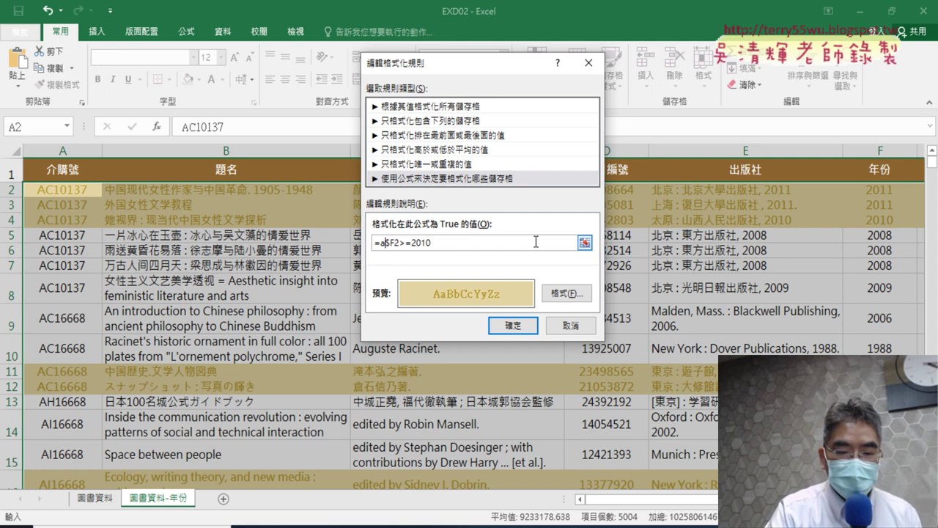
pyautogui.write('nd')
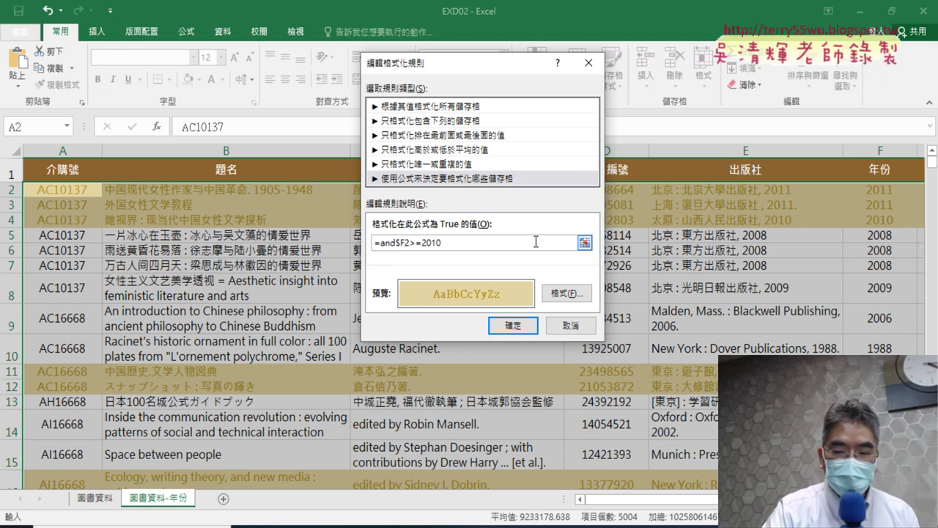
pyautogui.write('(')
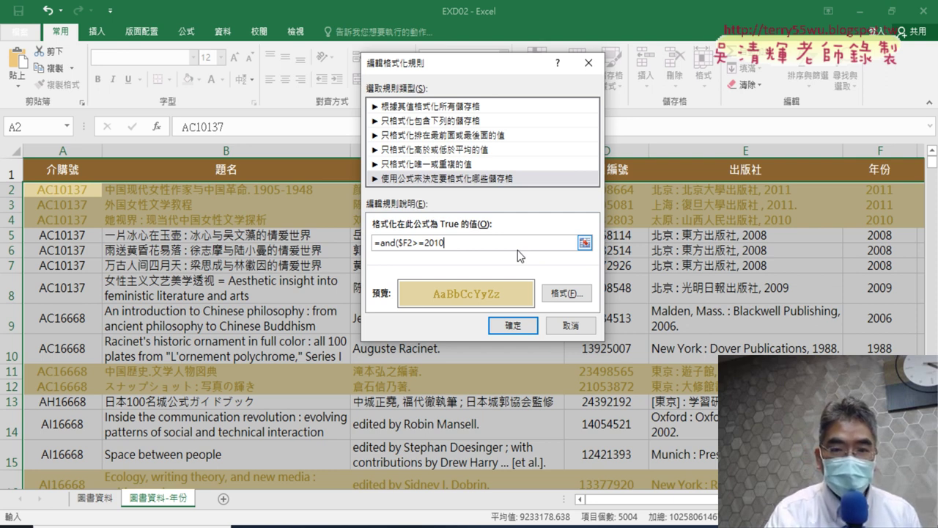
pyautogui.write(',')
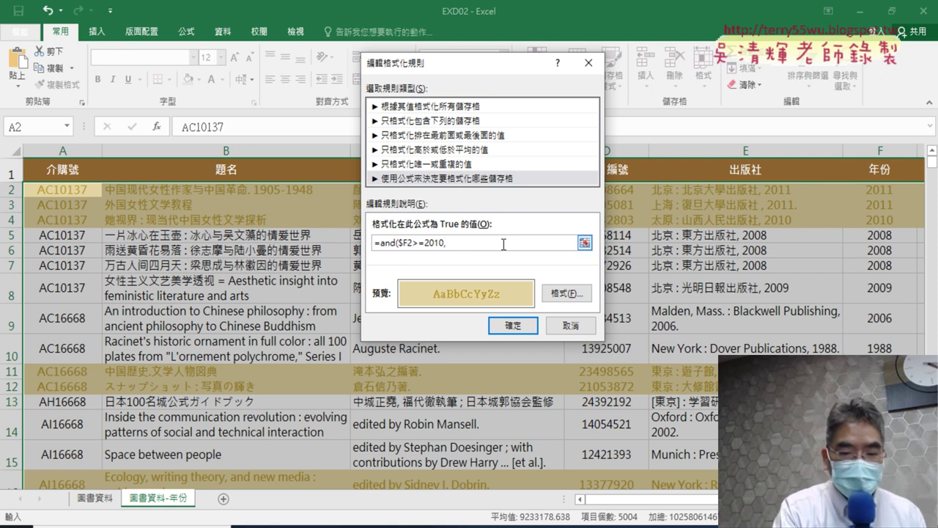
# Step: Append right($A2,4) to the rule formula, briefly checking the exam PDF
pyautogui.write('r')
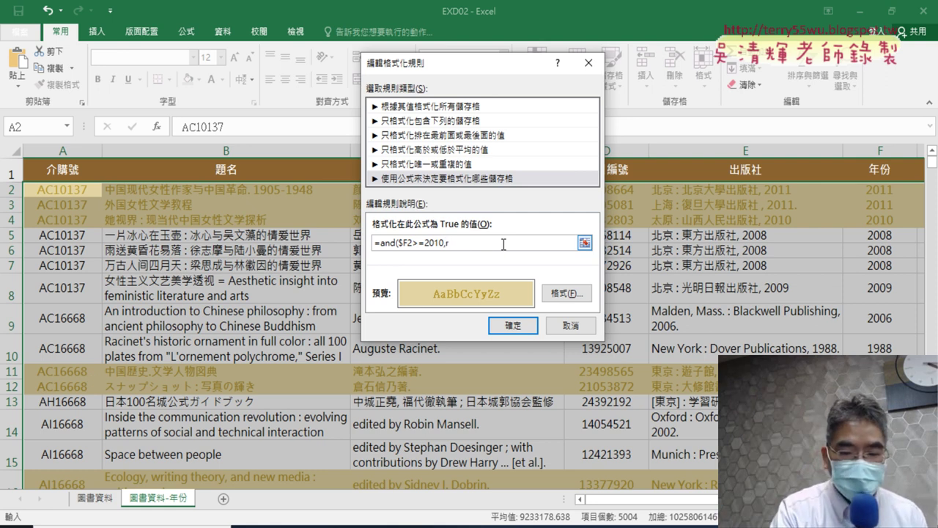
pyautogui.write('ight')
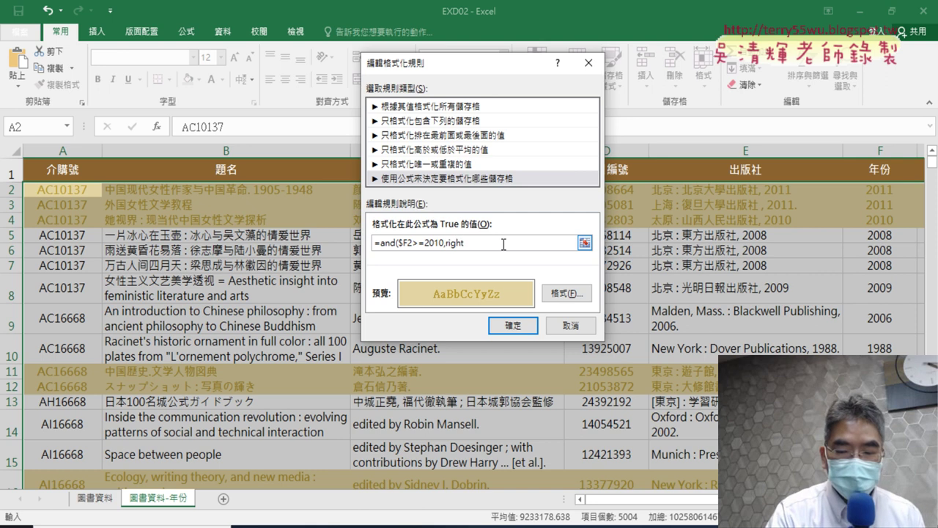
pyautogui.write('(')
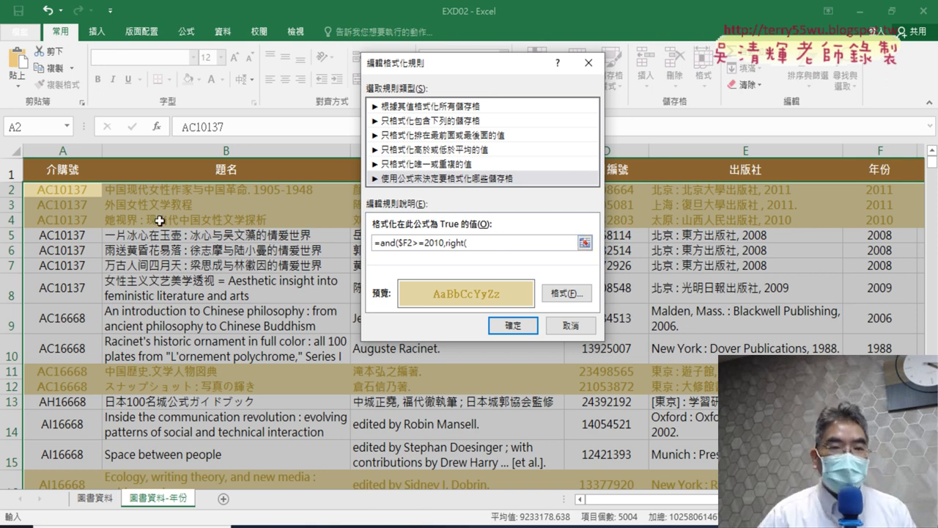
pyautogui.click(63, 192)
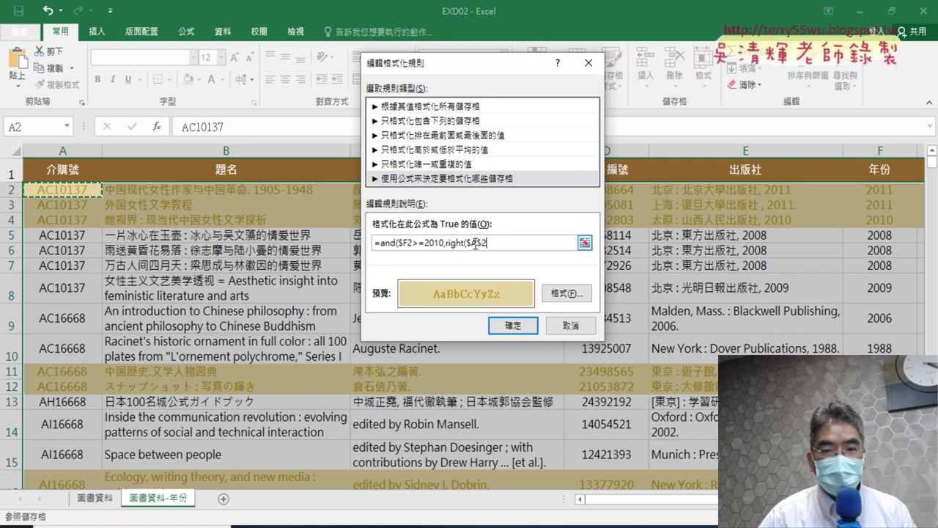
pyautogui.click(480, 244)
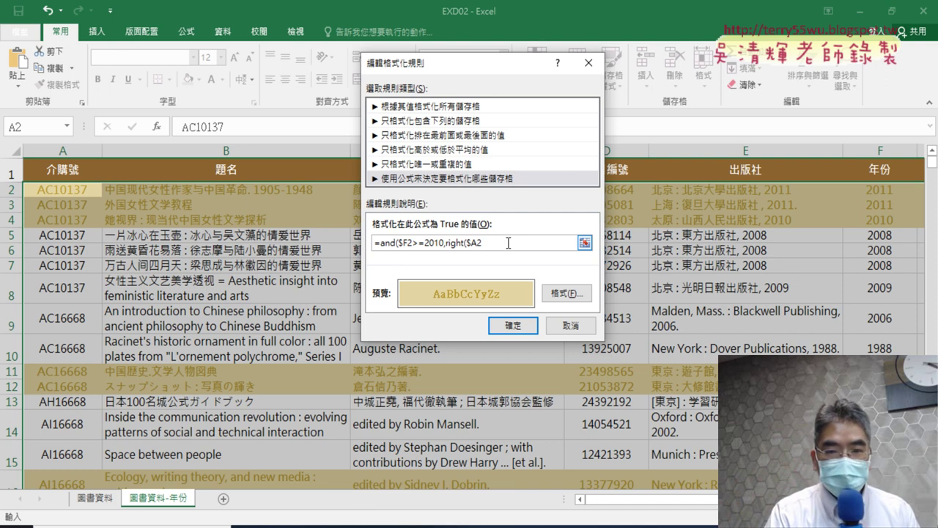
pyautogui.write(',')
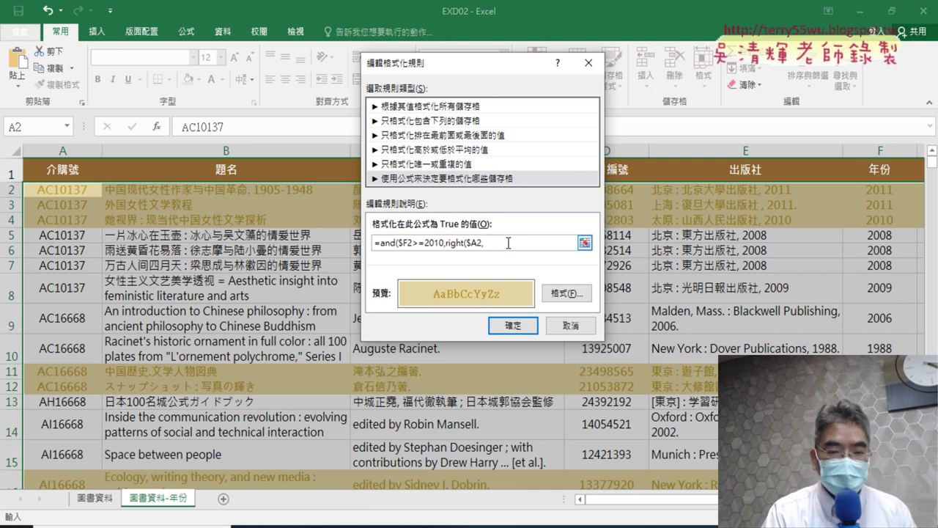
pyautogui.write('4')
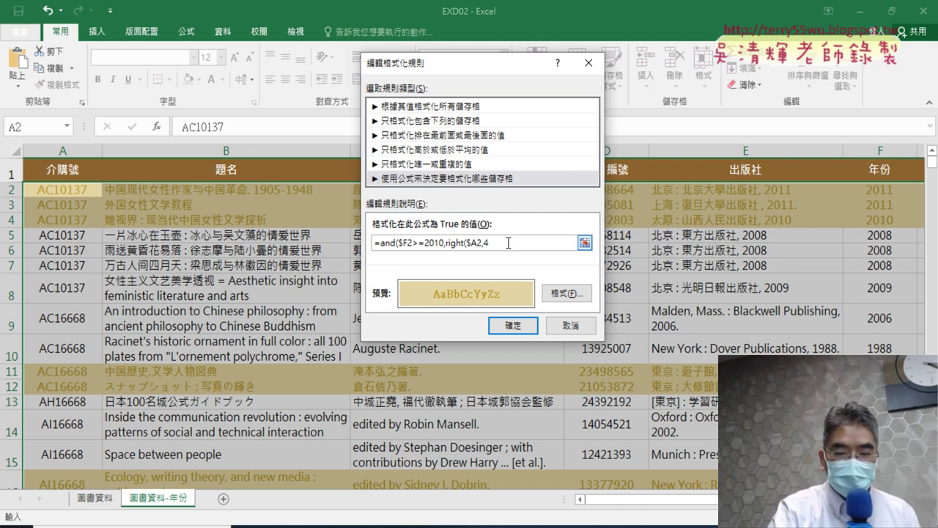
pyautogui.write(')')
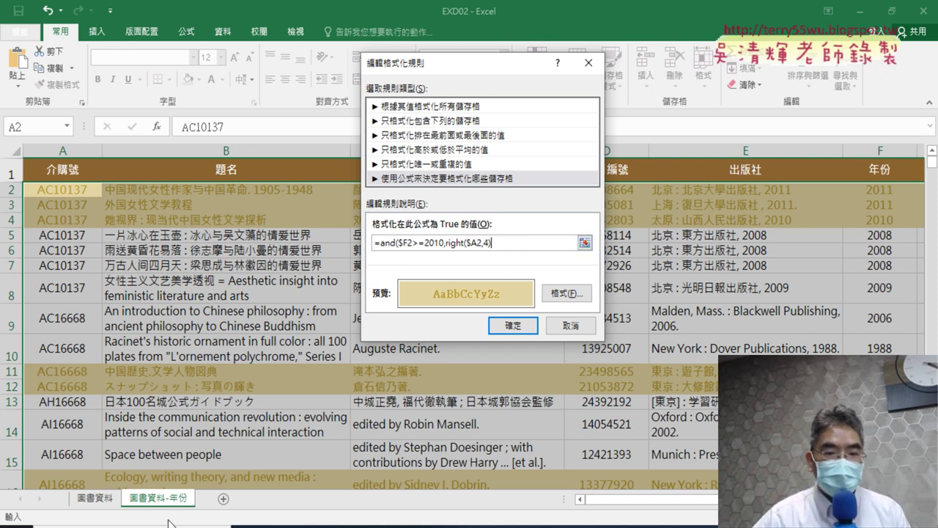
pyautogui.moveTo(294, 525)
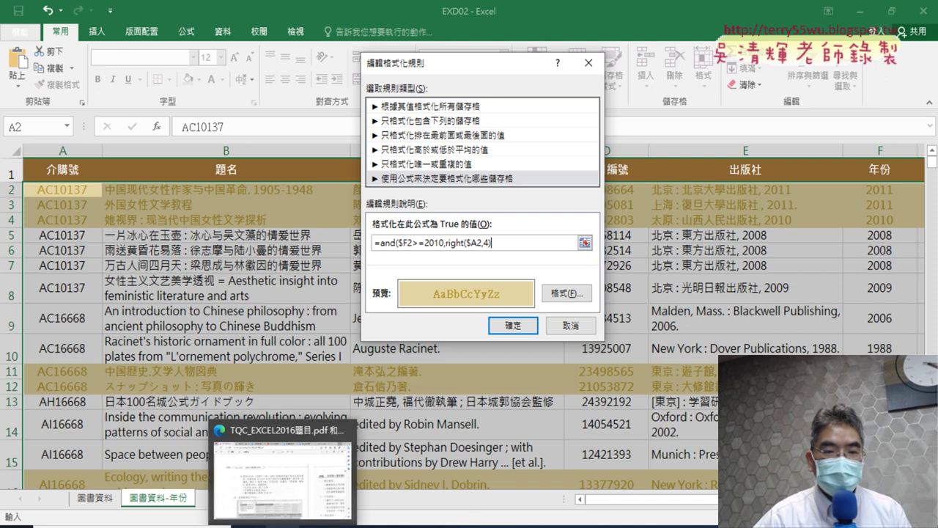
pyautogui.click(279, 491)
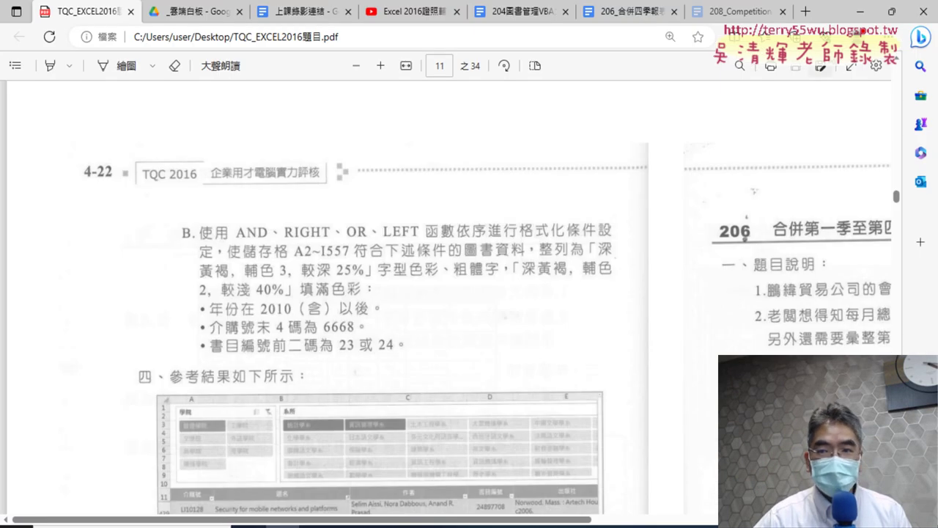
pyautogui.click(861, 12)
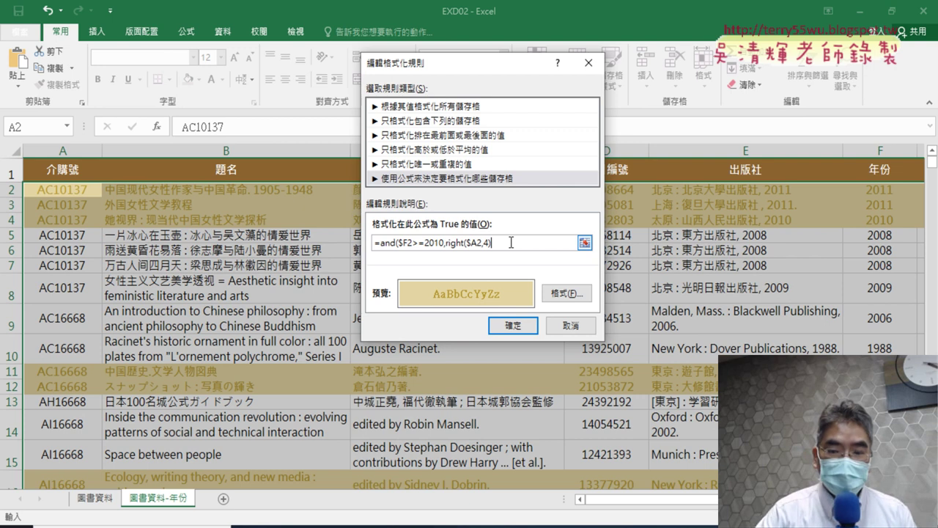
# Step: Finish the formula as =and($F2>=2010,right($A2,4)="6668")
pyautogui.write('=')
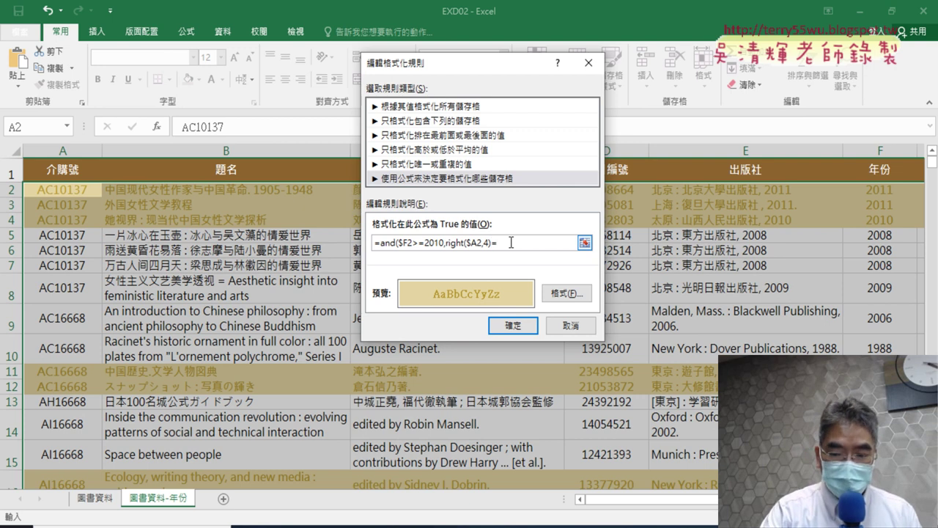
pyautogui.write('"')
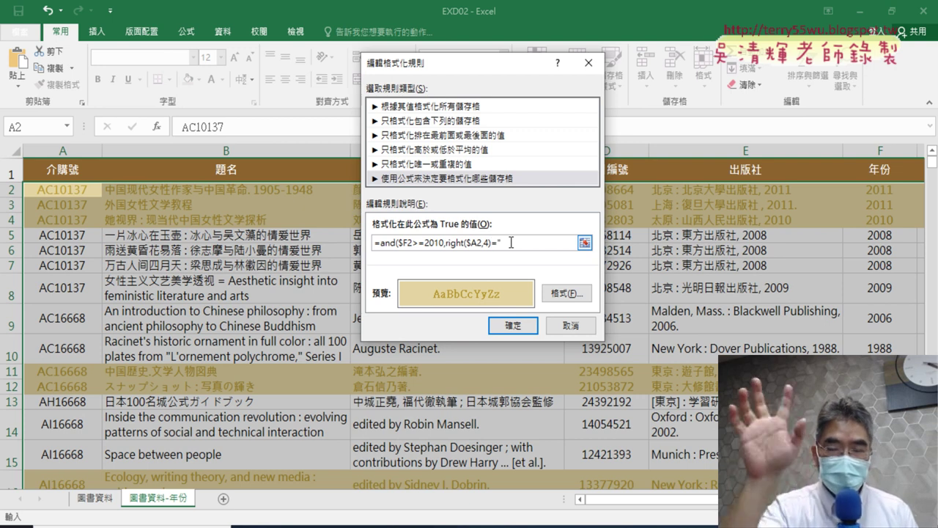
pyautogui.write('66')
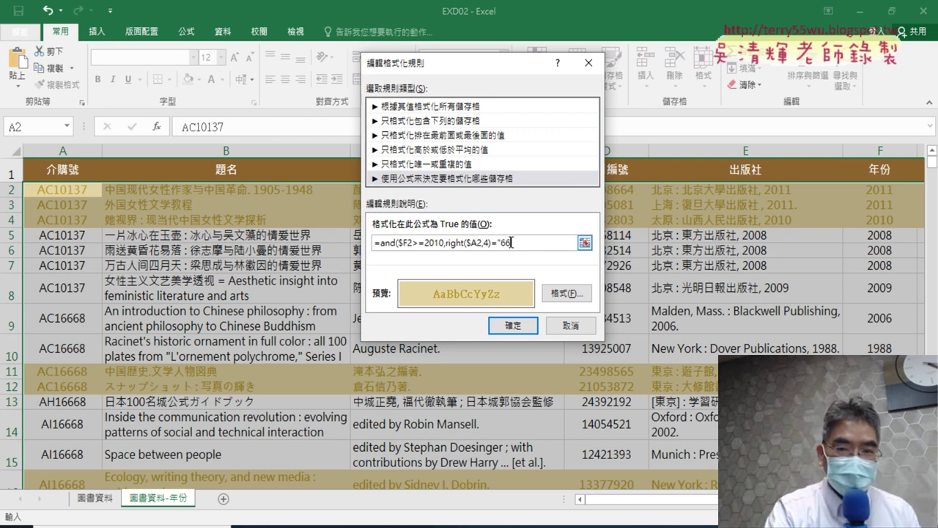
pyautogui.write('68')
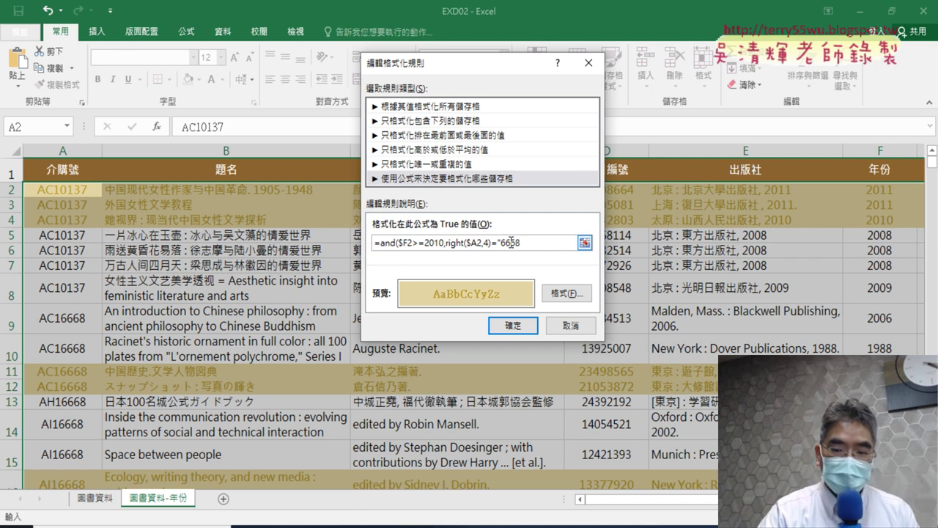
pyautogui.write('"')
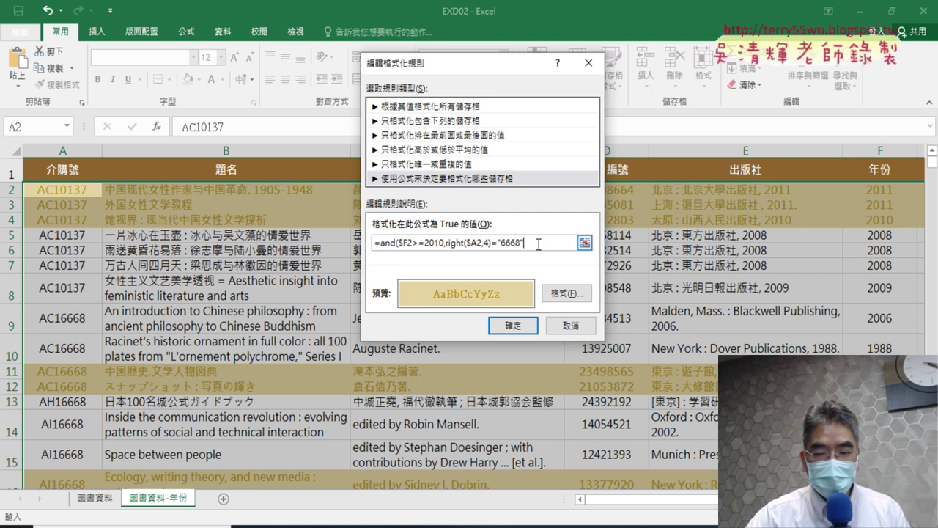
pyautogui.write(')')
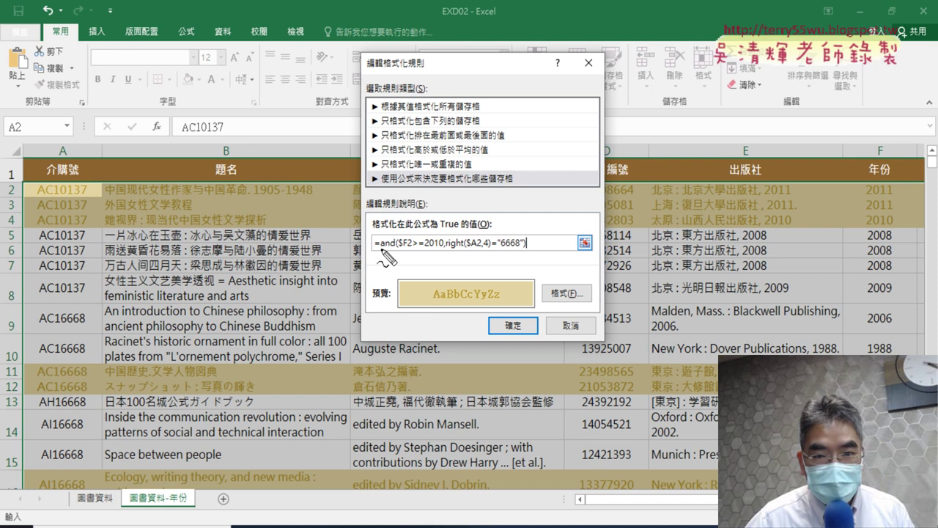
pyautogui.moveTo(380, 249); pyautogui.dragTo(394, 248)
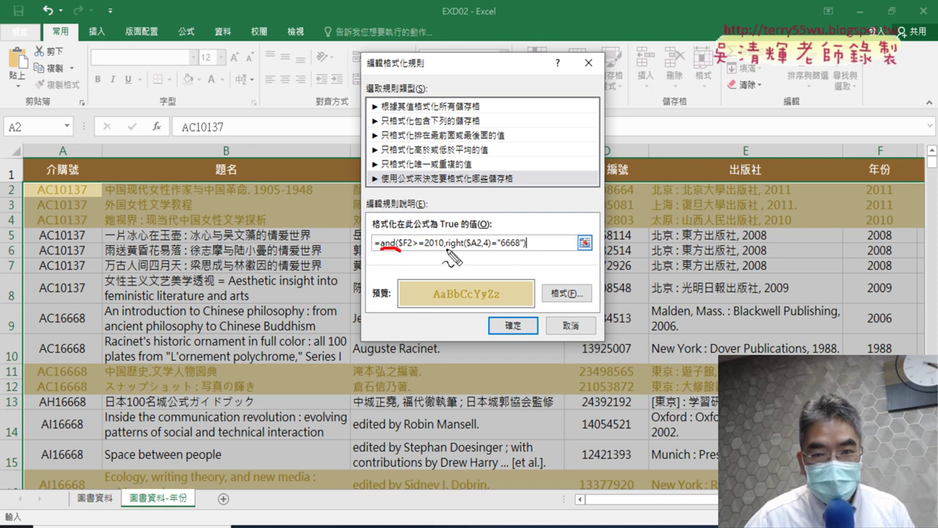
pyautogui.moveTo(443, 250); pyautogui.dragTo(487, 249)
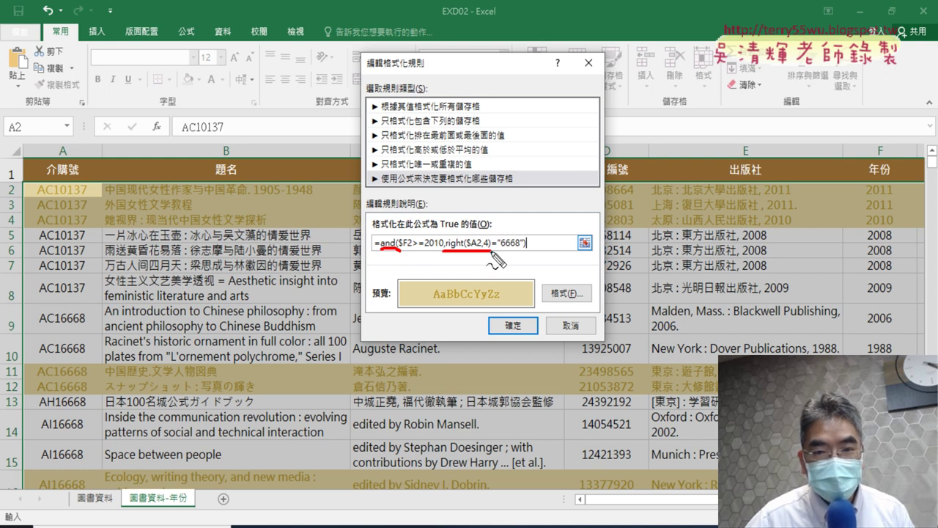
pyautogui.moveTo(491, 251); pyautogui.dragTo(527, 252)
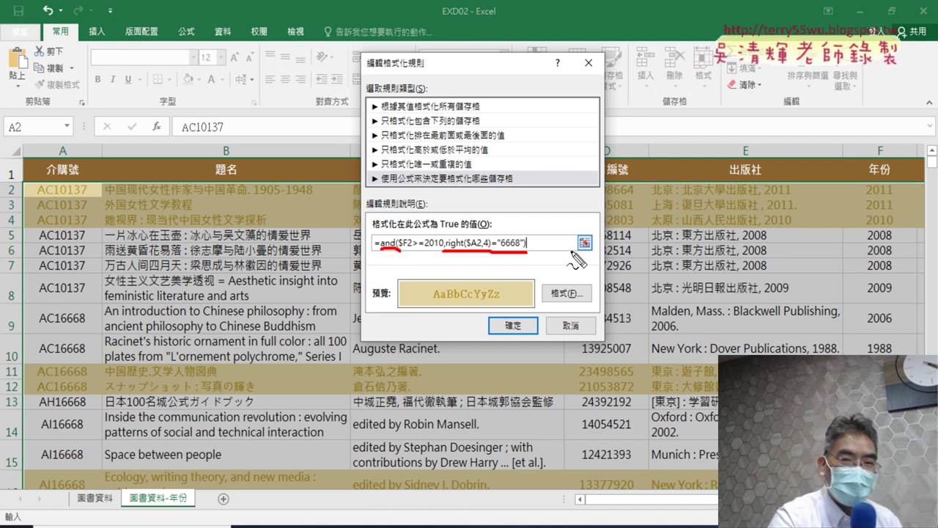
pyautogui.press('Escape')
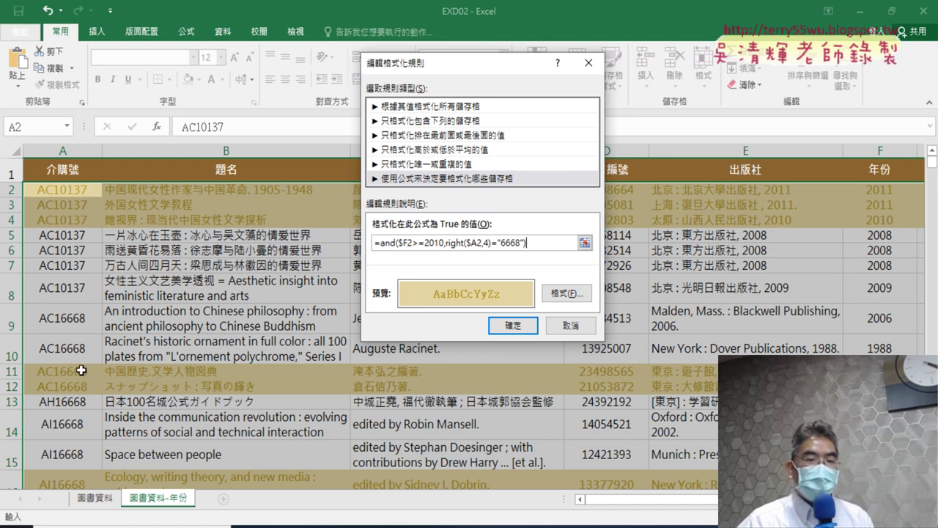
# Step: Apply the AND rule, scroll to confirm rows 11–12 are highlighted, then view the exam PDF
pyautogui.click(523, 332)
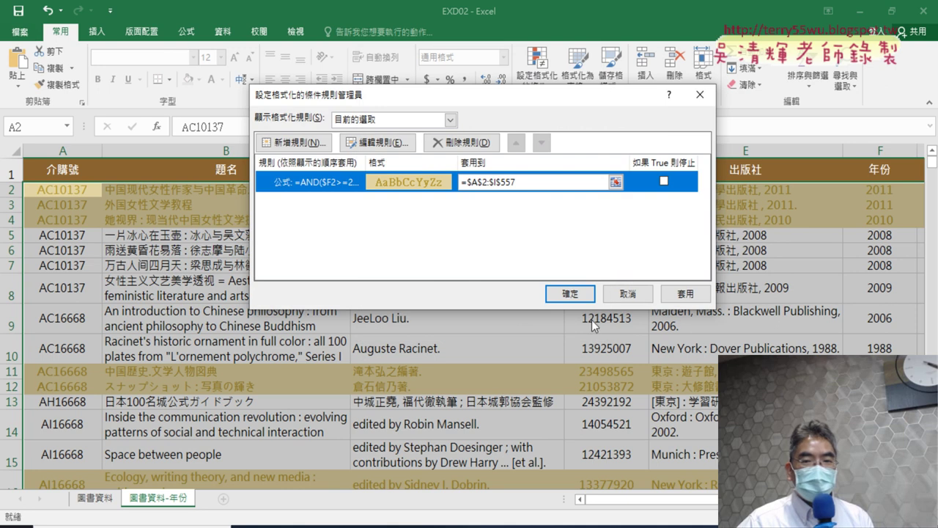
pyautogui.click(570, 293)
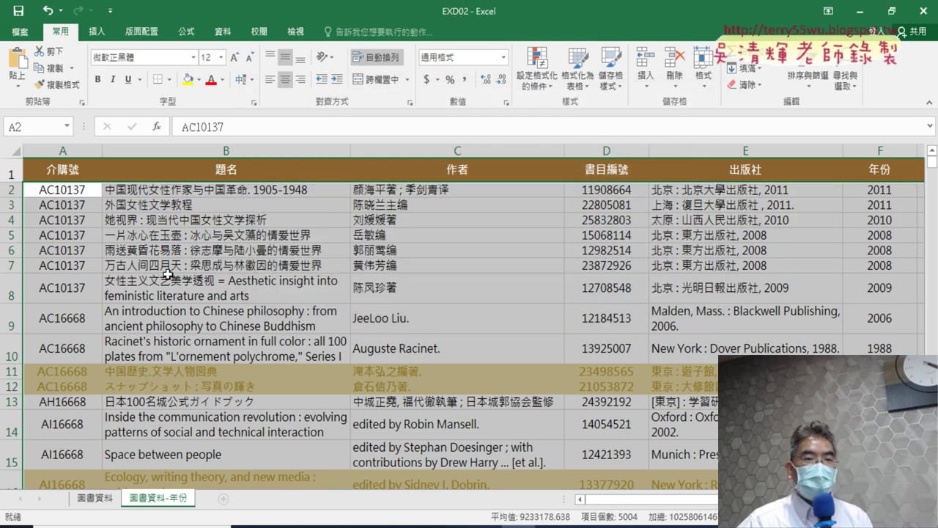
pyautogui.scroll(-3, 330, 311)
pyautogui.scroll(-3, 353, 323)
pyautogui.scroll(-3, 353, 324)
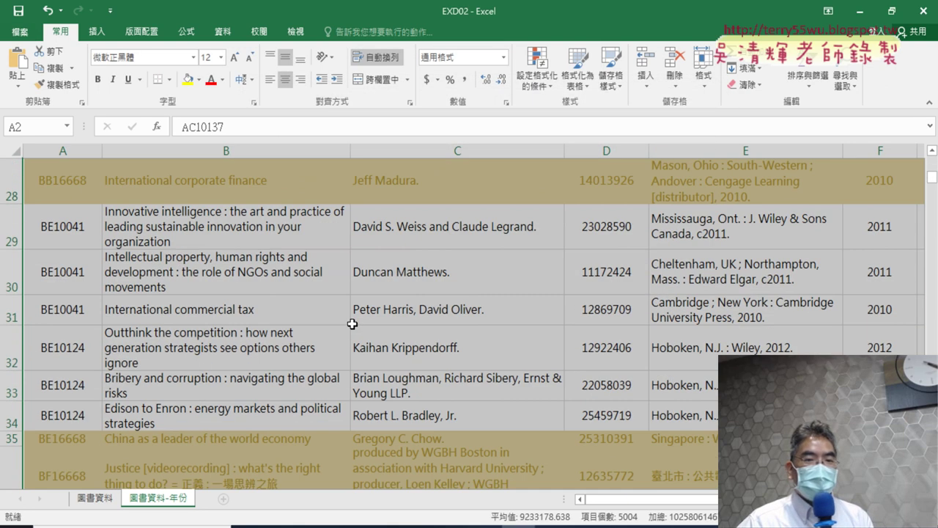
pyautogui.scroll(-3, 353, 323)
pyautogui.scroll(-1, 353, 323)
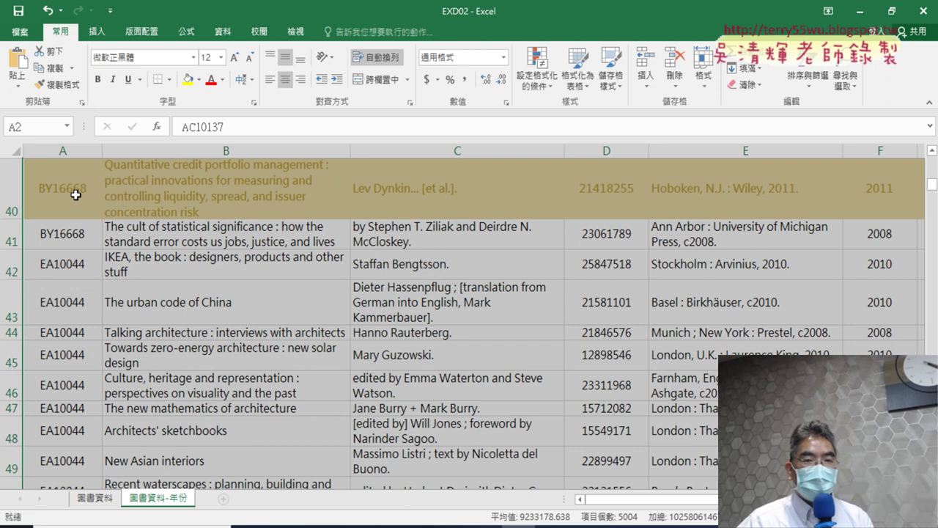
pyautogui.scroll(-3, 538, 323)
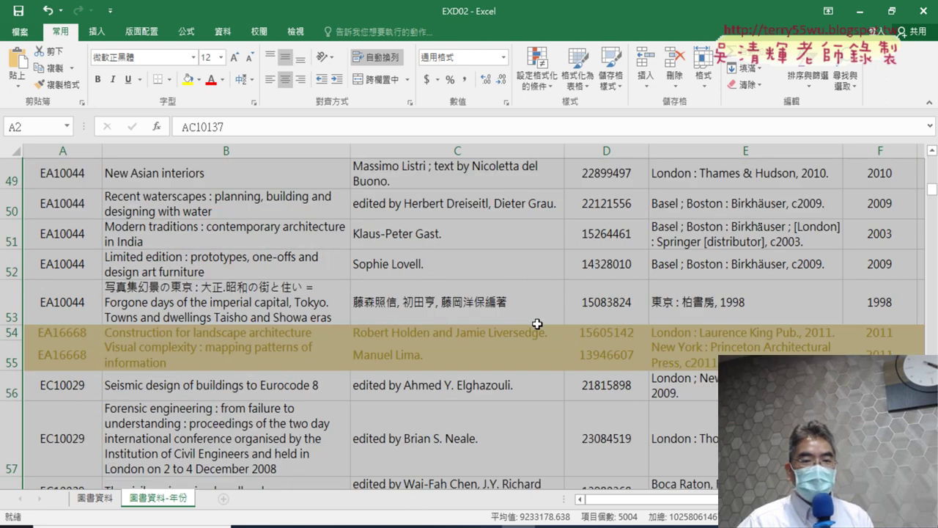
pyautogui.scroll(-3, 537, 323)
pyautogui.scroll(10, 539, 323)
pyautogui.scroll(10, 540, 322)
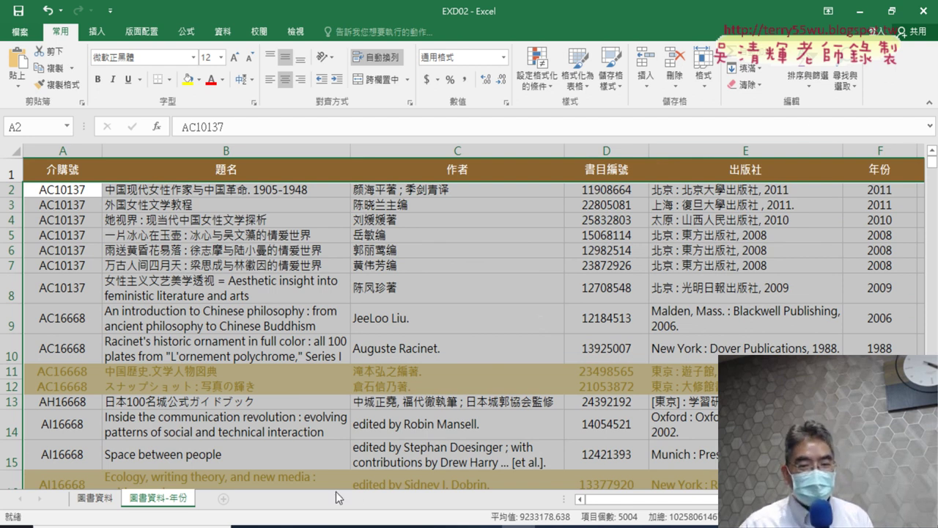
pyautogui.click(324, 521)
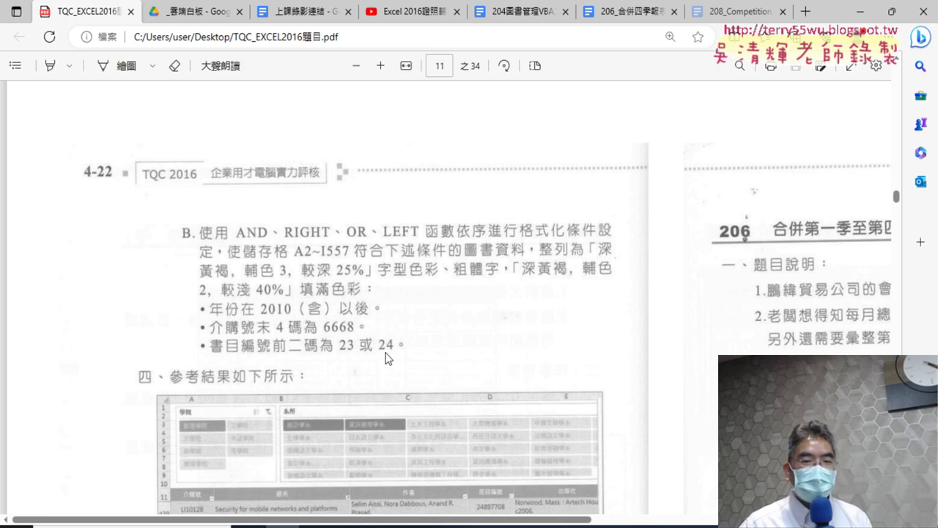
# Step: Return from the exam PDF to the EXD02 workbook in Excel
pyautogui.click(883, 15)
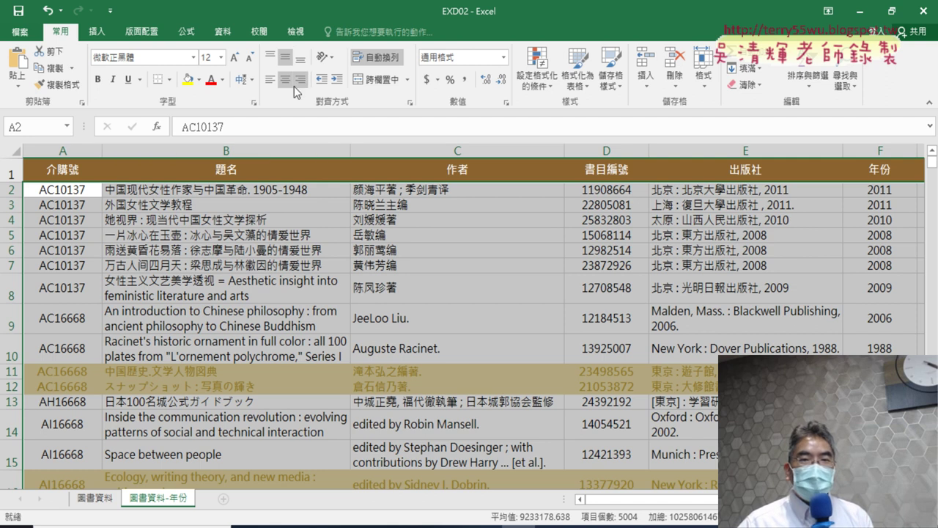
# Step: Reopen the =AND($F2>=2010,RIGHT($A2,4)="6668") rule from Manage Rules for editing
pyautogui.click(537, 87)
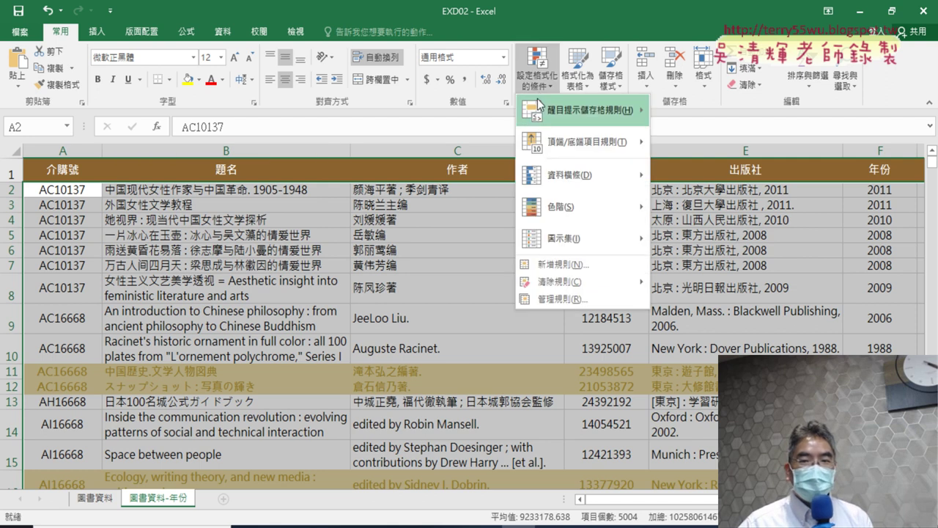
pyautogui.click(556, 297)
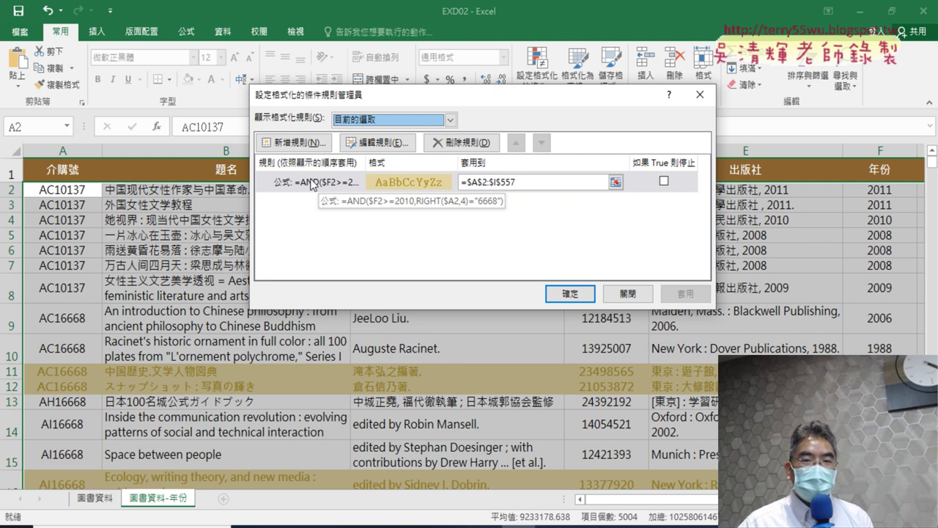
pyautogui.click(312, 183)
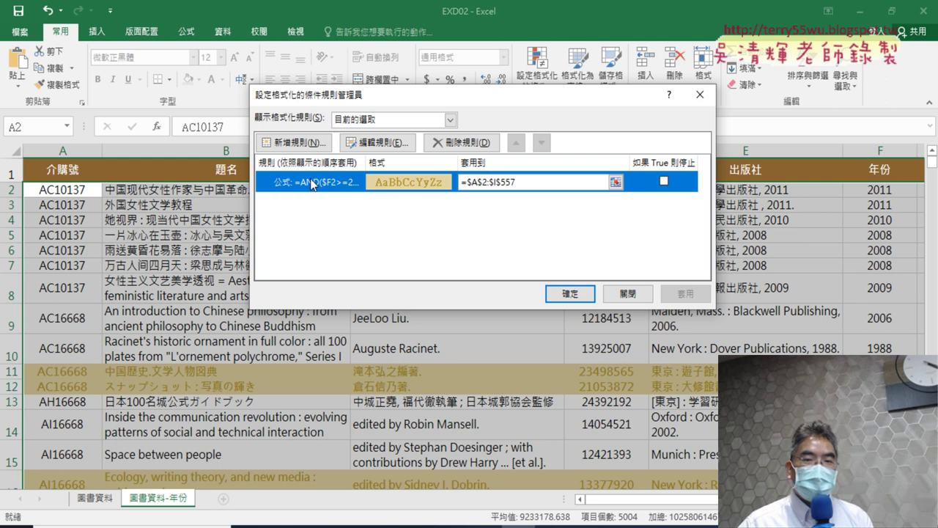
pyautogui.click(387, 143)
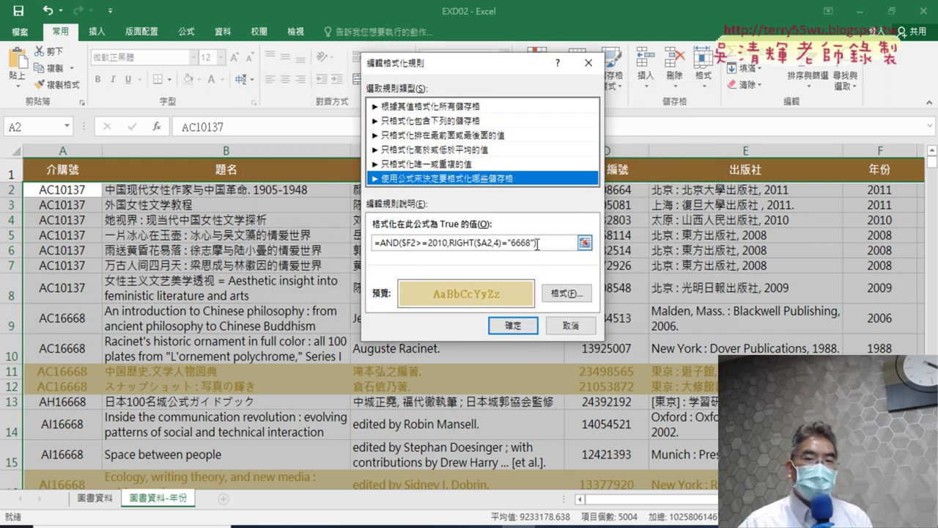
# Step: Delete the stray reference and add a comma after the RIGHT($A2,4)="6668" test in the rule formula
pyautogui.click(537, 244)
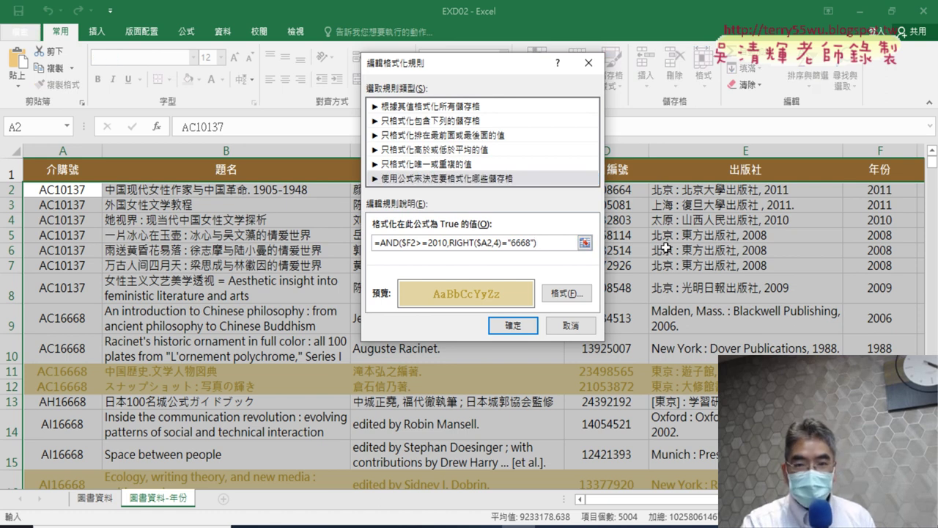
pyautogui.press('Left')
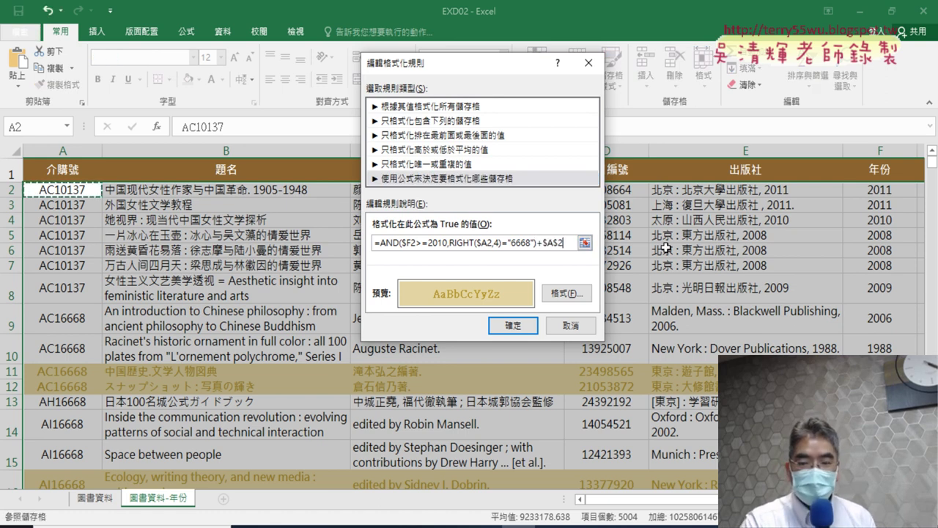
pyautogui.press('BackSpace')
pyautogui.press('BackSpace')
pyautogui.press('BackSpace')
pyautogui.press('BackSpace')
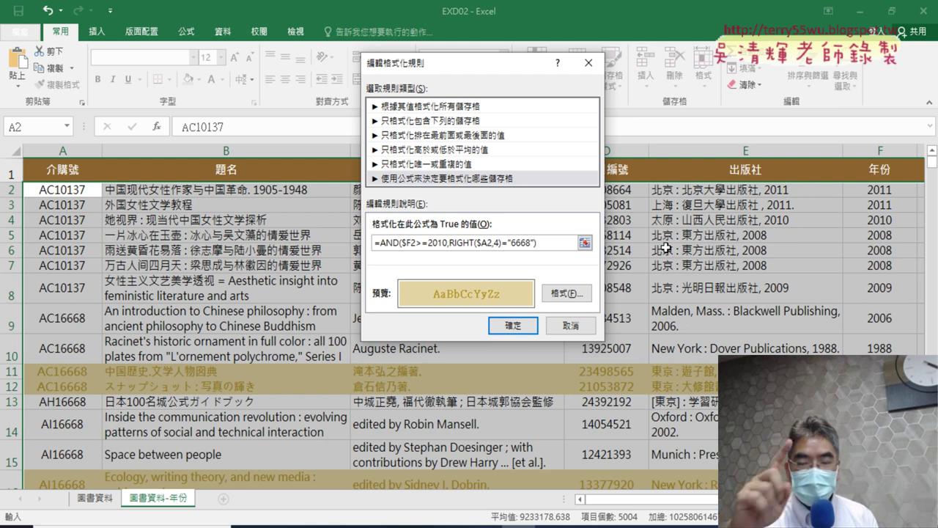
pyautogui.press('BackSpace')
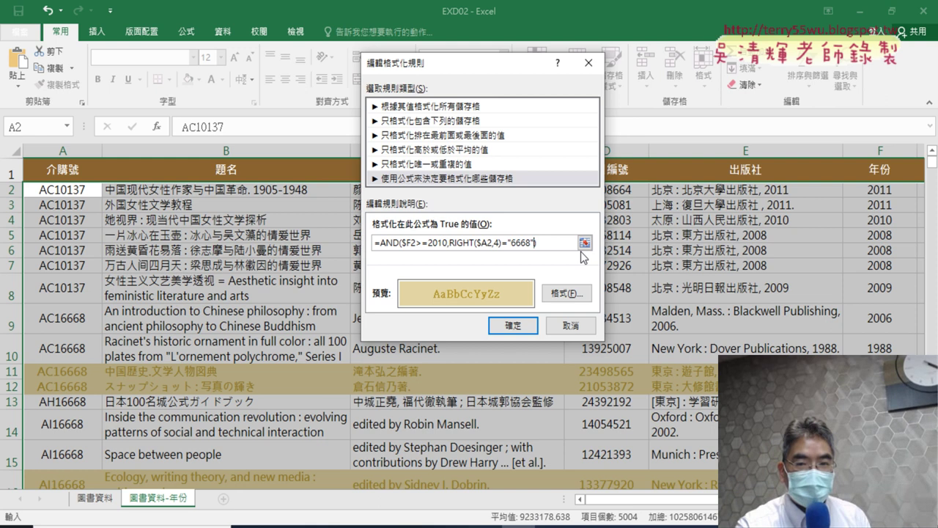
pyautogui.write(',')
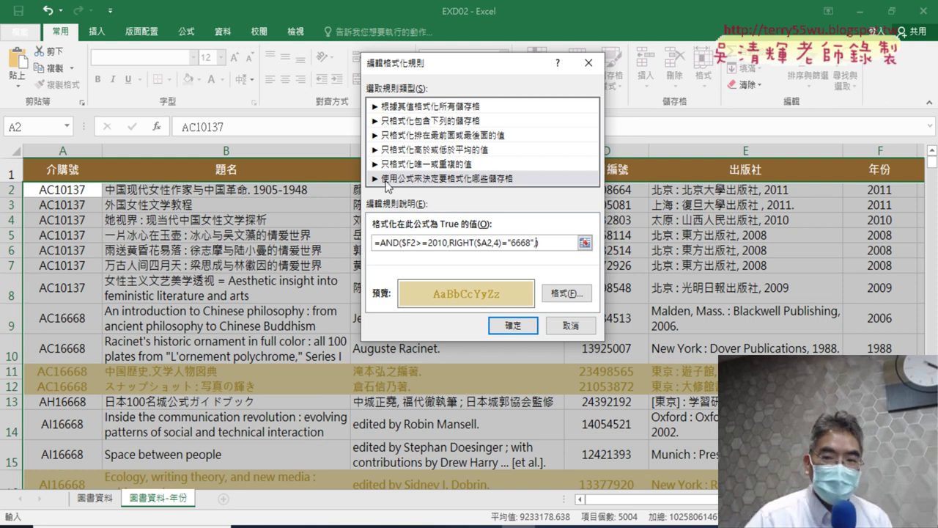
pyautogui.moveTo(477, 70); pyautogui.dragTo(315, 73)
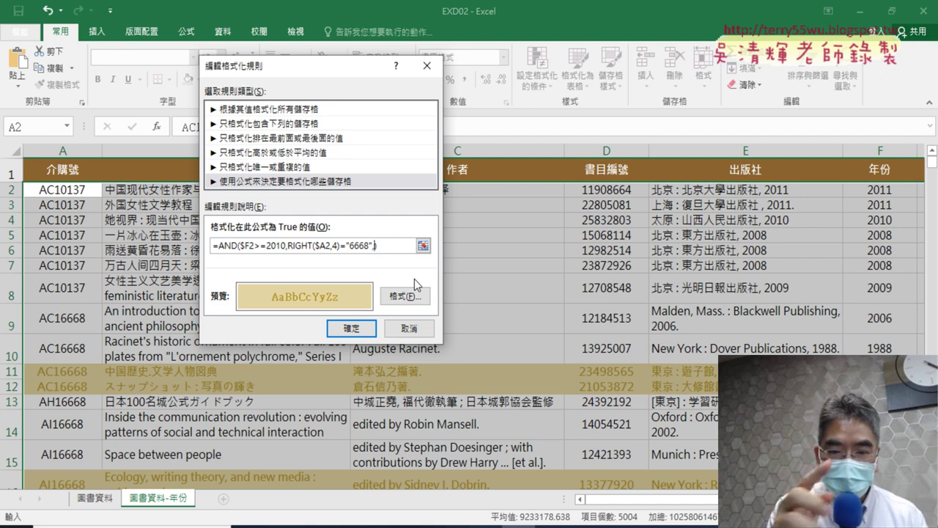
# Step: Append LEFT($D2,2)="23" as the third AND condition after the 6668 test
pyautogui.write('le')
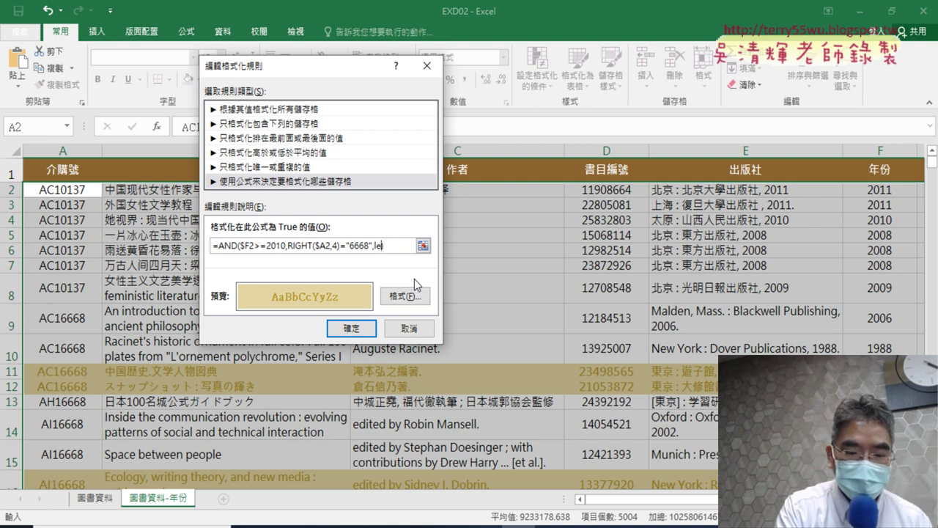
pyautogui.write('ft')
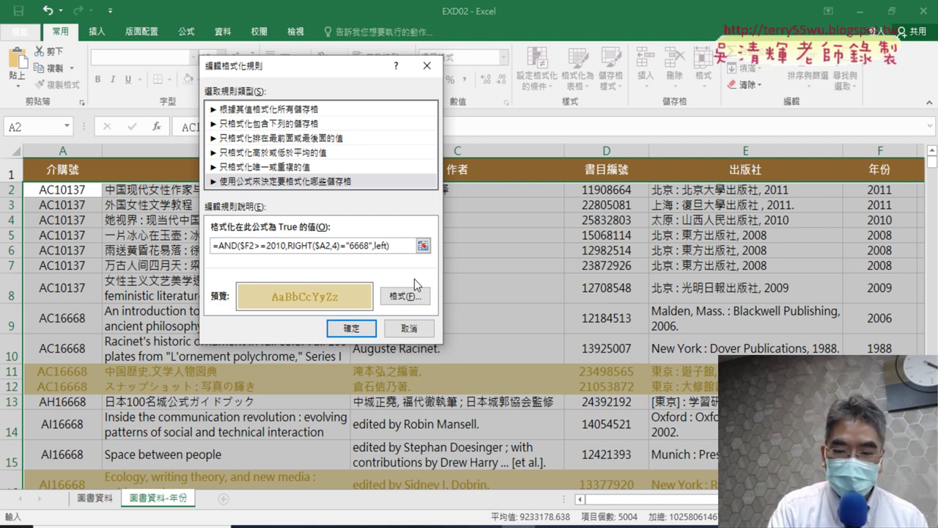
pyautogui.write('(')
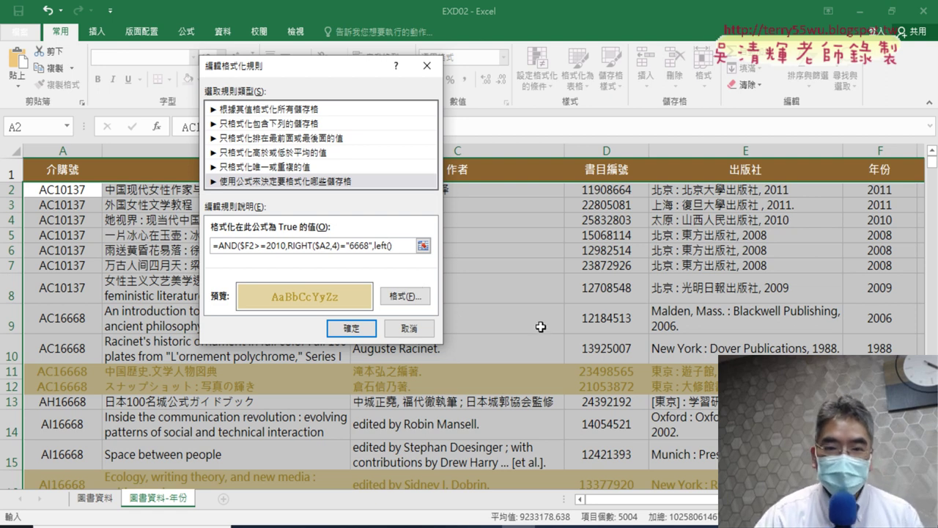
pyautogui.click(610, 192)
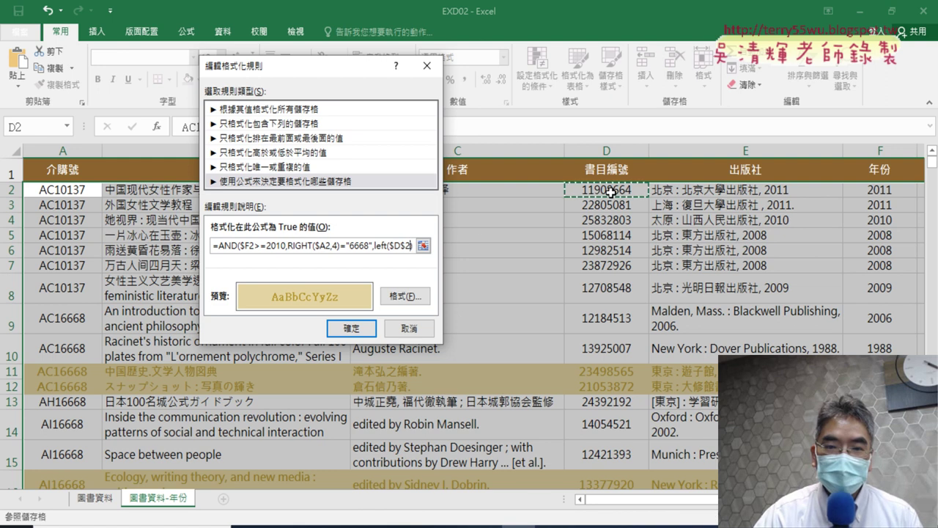
pyautogui.write(')')
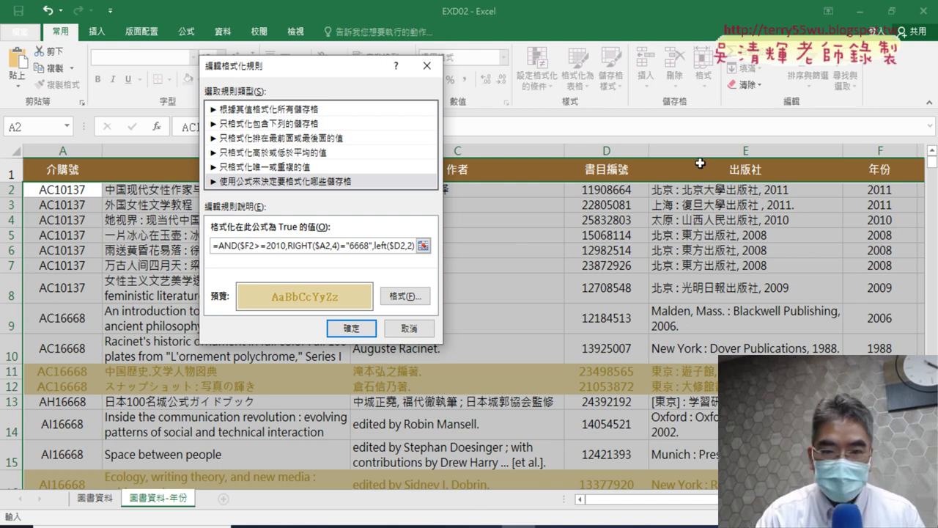
pyautogui.write('+')
pyautogui.press('Right')
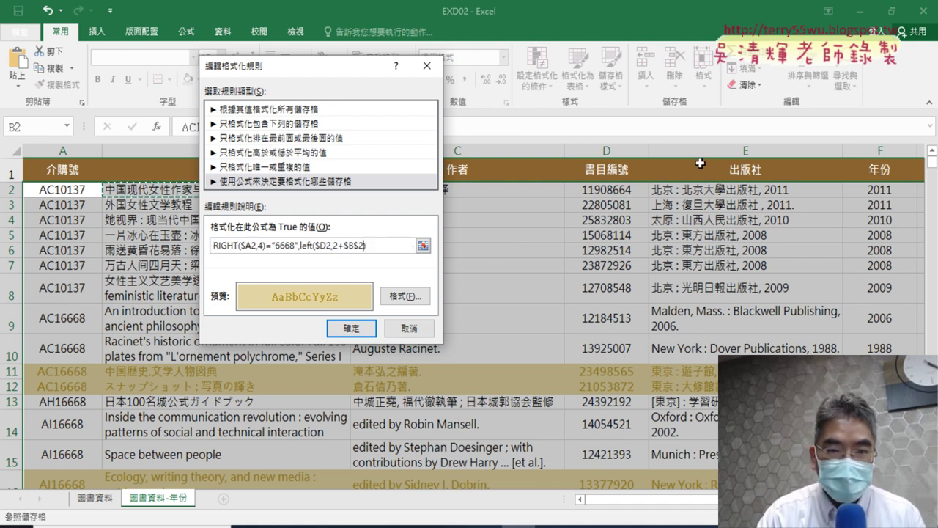
pyautogui.press('BackSpace')
pyautogui.press('BackSpace')
pyautogui.write(')="23')
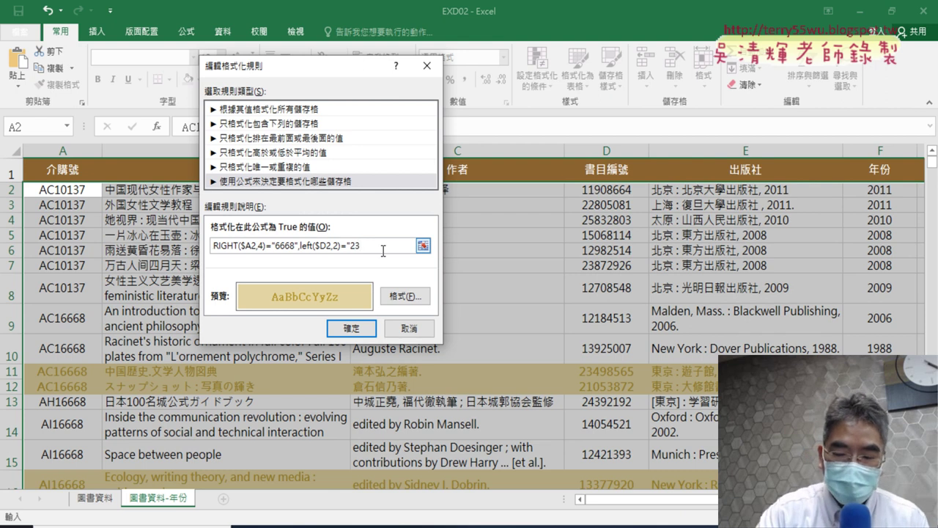
pyautogui.write('"')
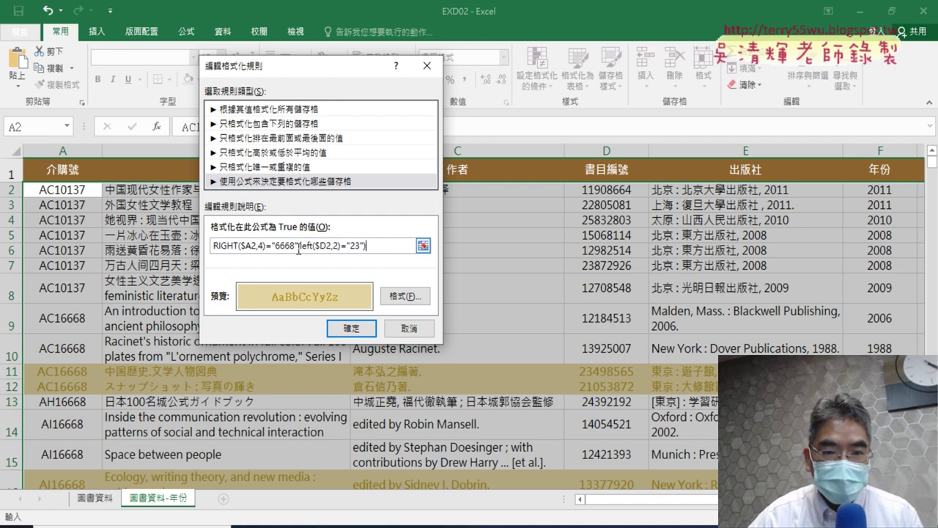
pyautogui.moveTo(300, 250)
pyautogui.mouseDown()
pyautogui.moveTo(346, 249)
pyautogui.moveTo(299, 246)
pyautogui.mouseUp()
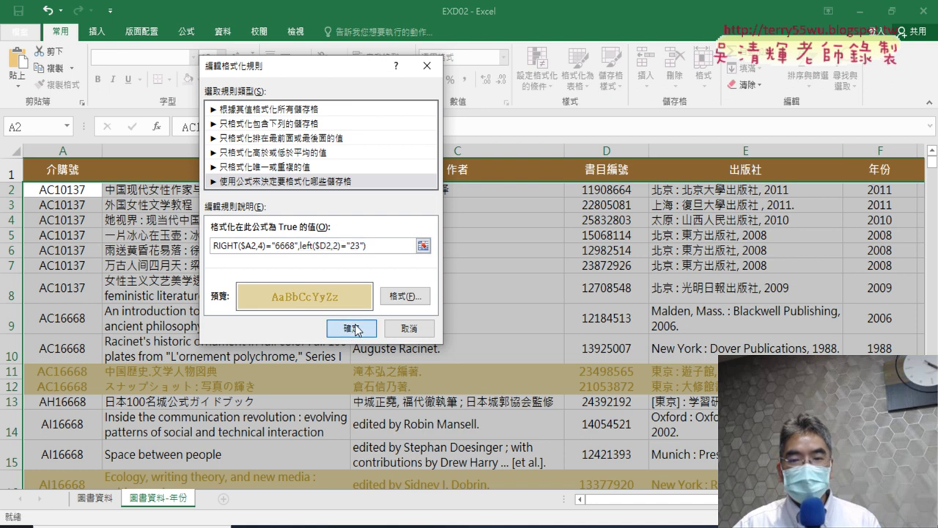
# Step: Confirm the three-condition rule and scroll the sheet to check highlighted rows like 11, 131 and 153
pyautogui.click(352, 325)
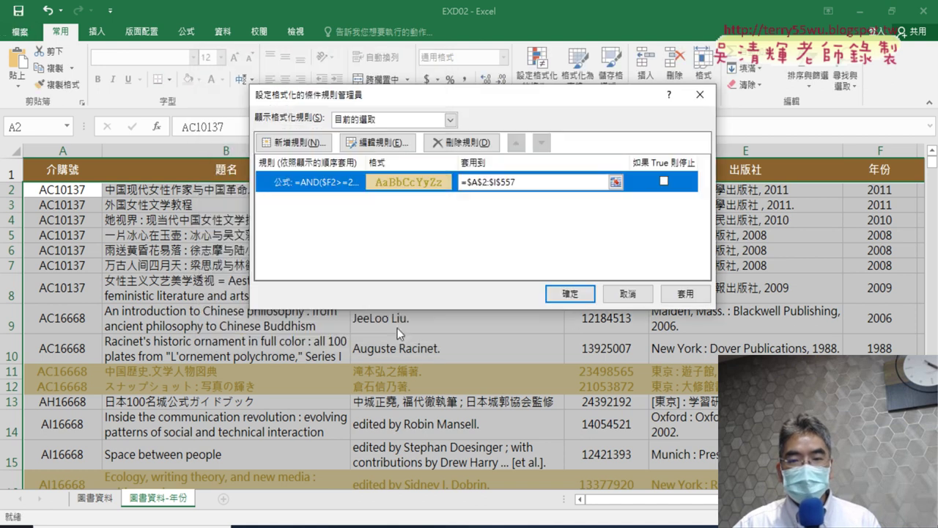
pyautogui.click(575, 295)
pyautogui.scroll(-2, 640, 390)
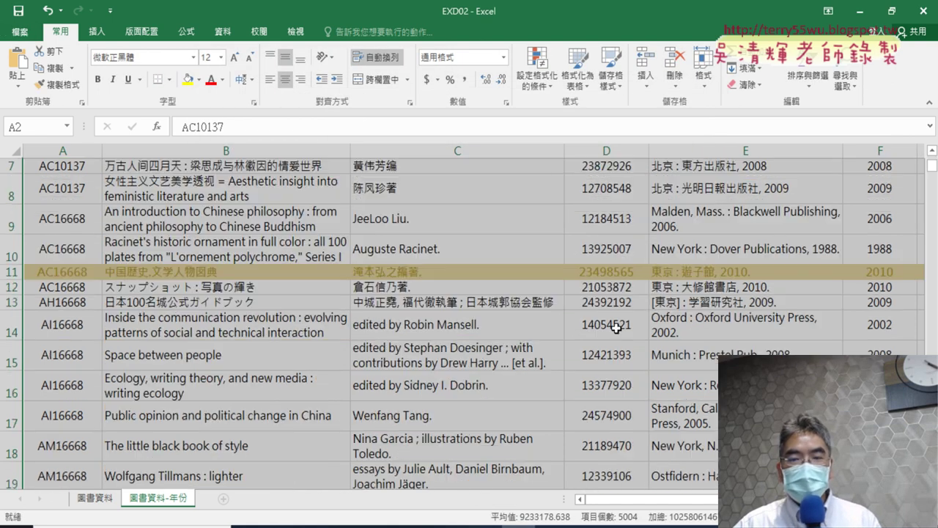
pyautogui.scroll(-3, 590, 286)
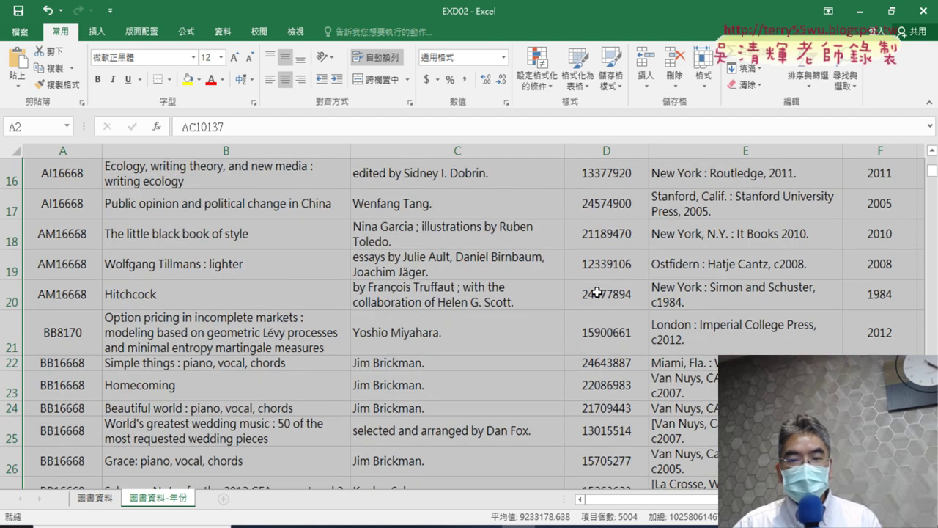
pyautogui.scroll(-3, 594, 290)
pyautogui.scroll(-5, 597, 294)
pyautogui.scroll(-7, 599, 294)
pyautogui.scroll(-4, 599, 294)
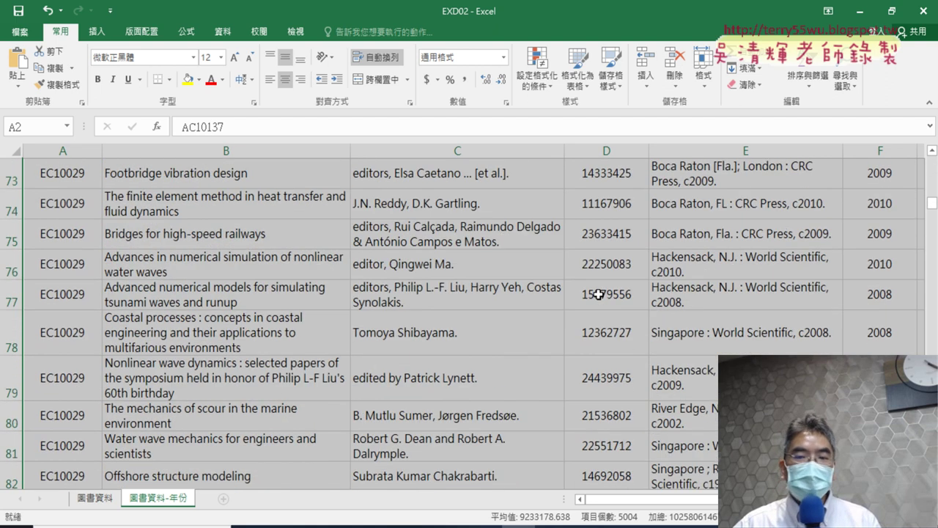
pyautogui.scroll(-6, 599, 295)
pyautogui.scroll(-6, 600, 295)
pyautogui.scroll(-8, 600, 295)
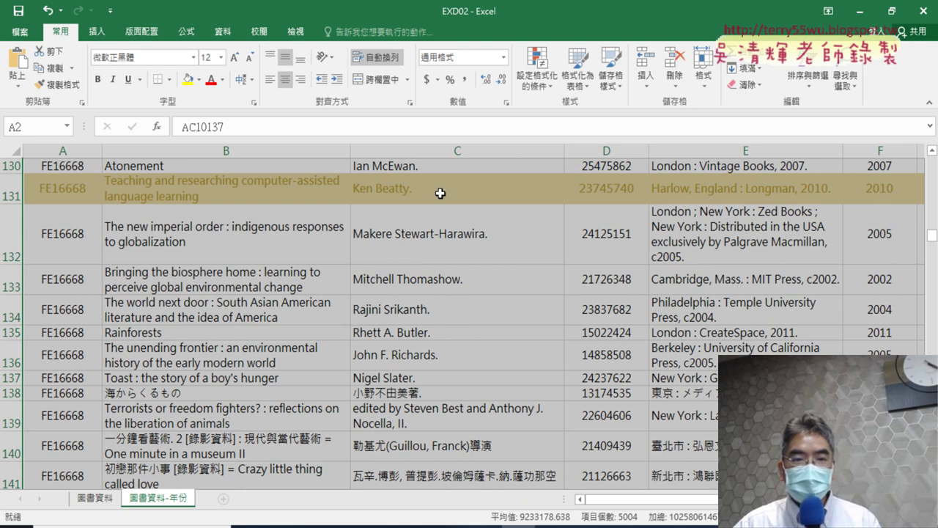
pyautogui.scroll(-5, 249, 253)
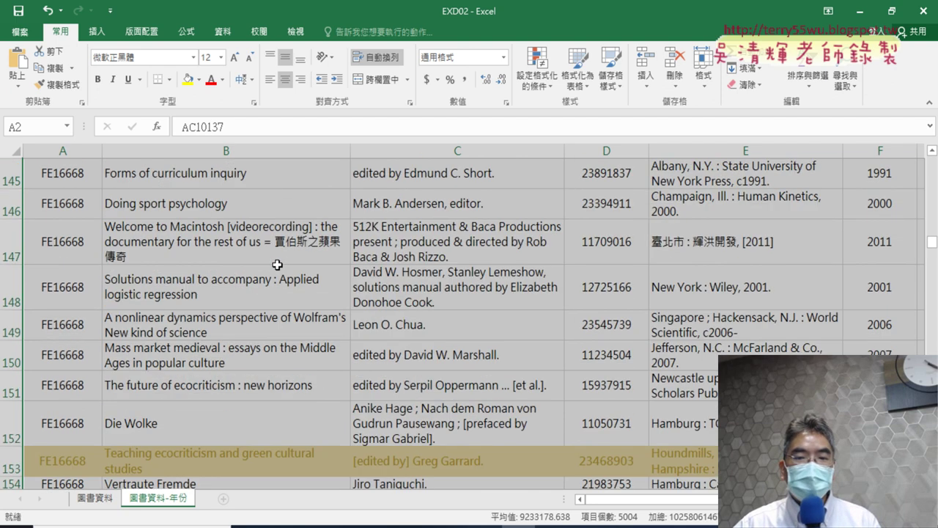
pyautogui.scroll(-6, 281, 263)
pyautogui.scroll(-4, 283, 262)
pyautogui.scroll(9, 285, 262)
pyautogui.scroll(8, 285, 267)
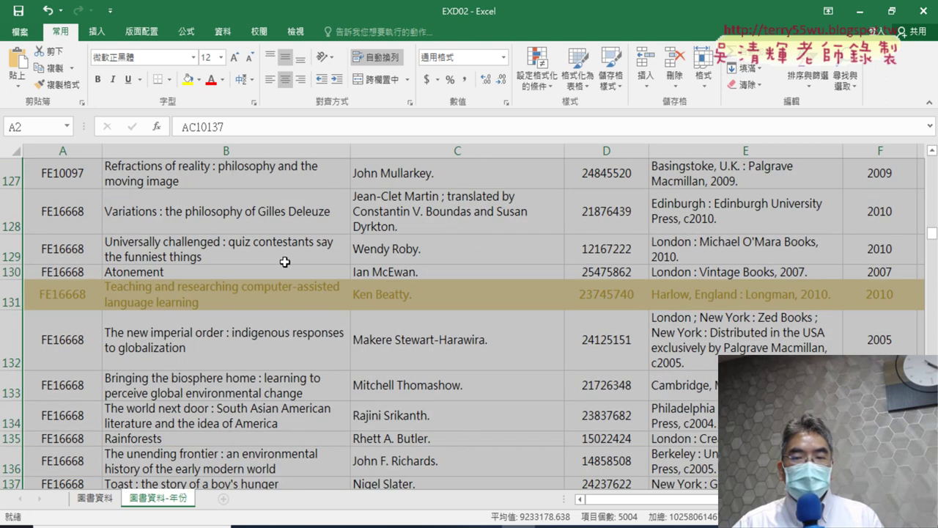
pyautogui.scroll(11, 289, 273)
pyautogui.scroll(13, 290, 280)
pyautogui.scroll(12, 292, 287)
pyautogui.scroll(5, 293, 287)
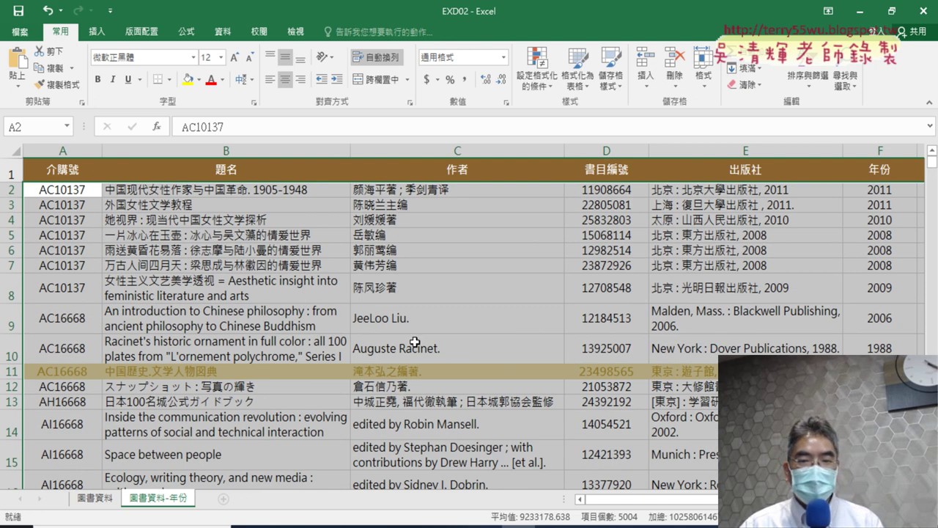
# Step: Open the AND rule from Conditional Formatting > Manage Rules and inspect its formula
pyautogui.click(543, 74)
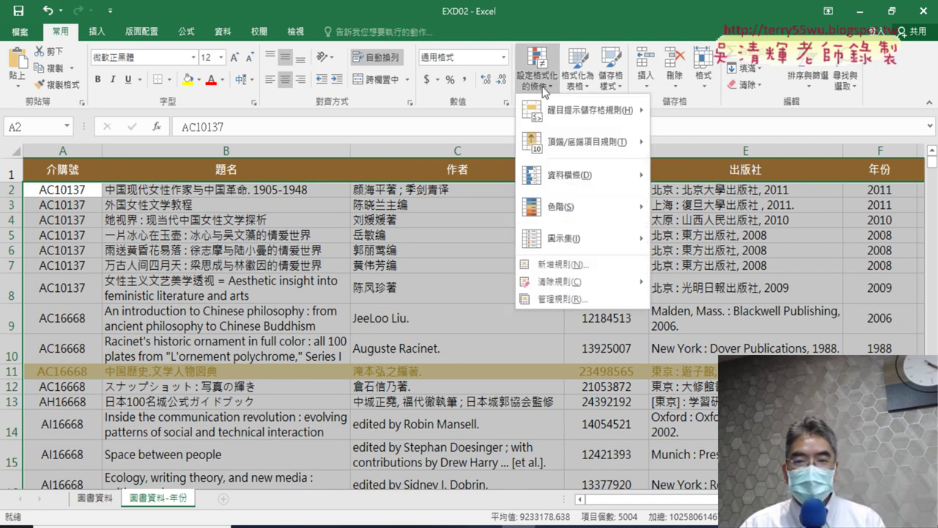
pyautogui.click(549, 300)
pyautogui.doubleClick(319, 189)
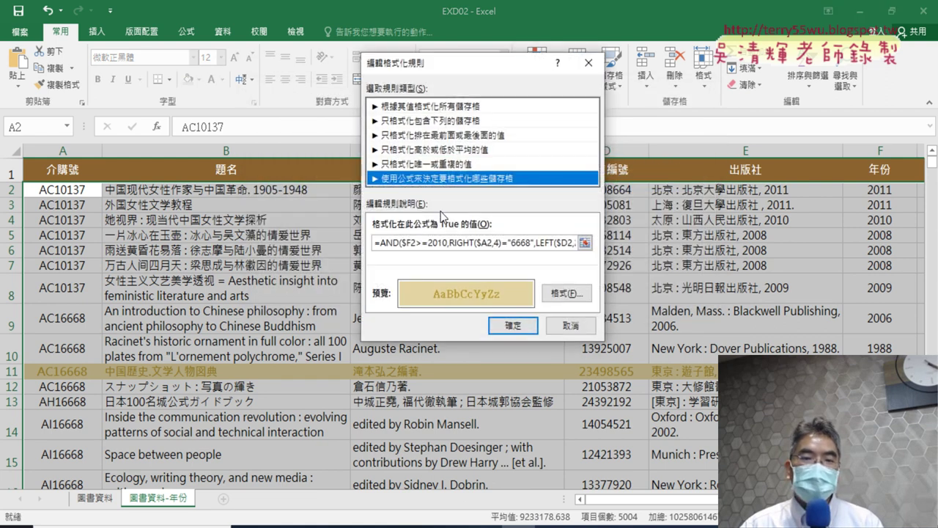
pyautogui.click(503, 245)
pyautogui.hotkey('shift', 'End')
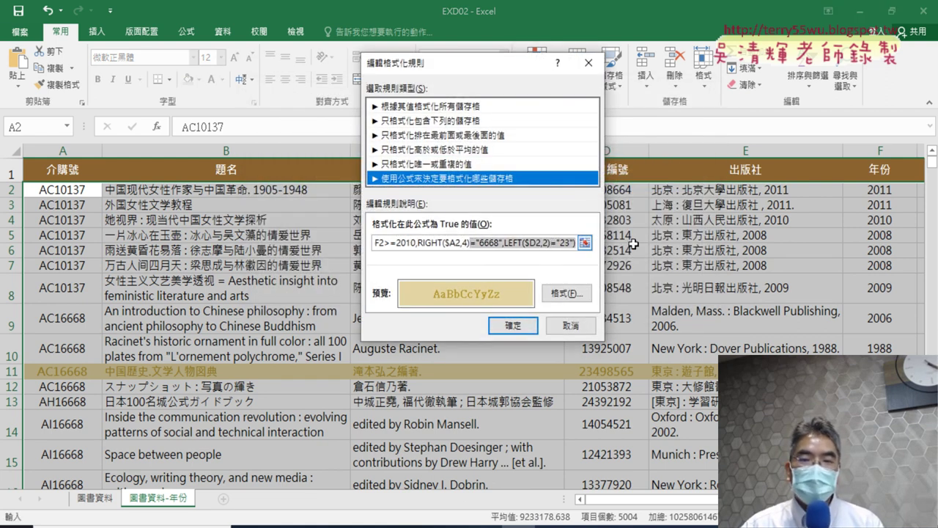
pyautogui.click(531, 245)
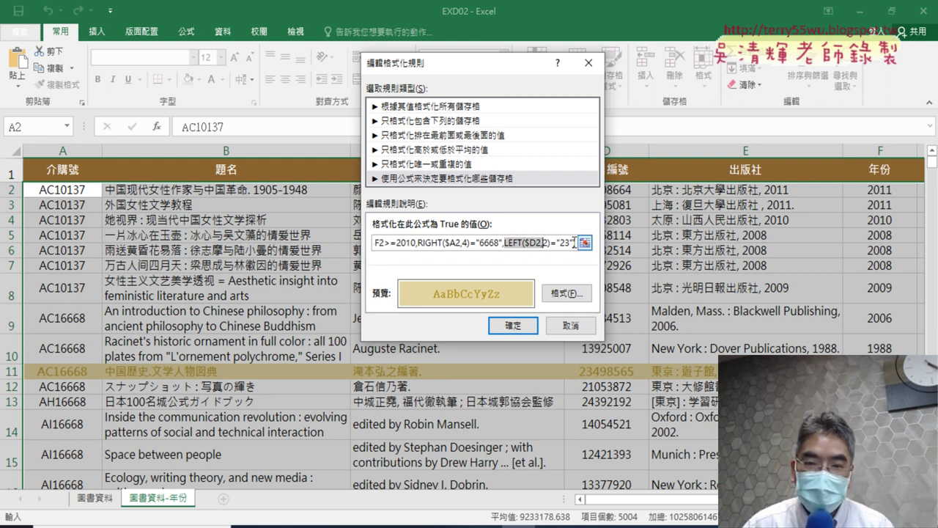
pyautogui.click(557, 242)
pyautogui.hotkey('ctrl', 'a')
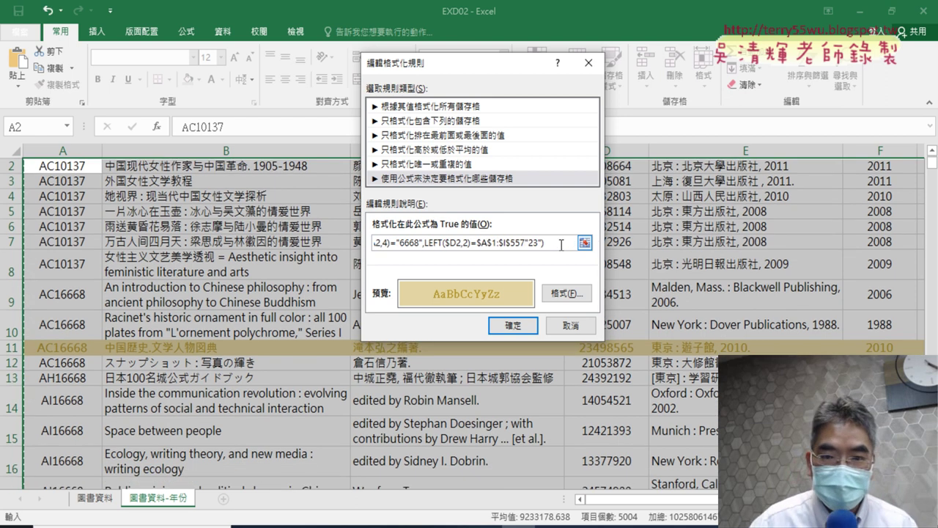
pyautogui.click(520, 325)
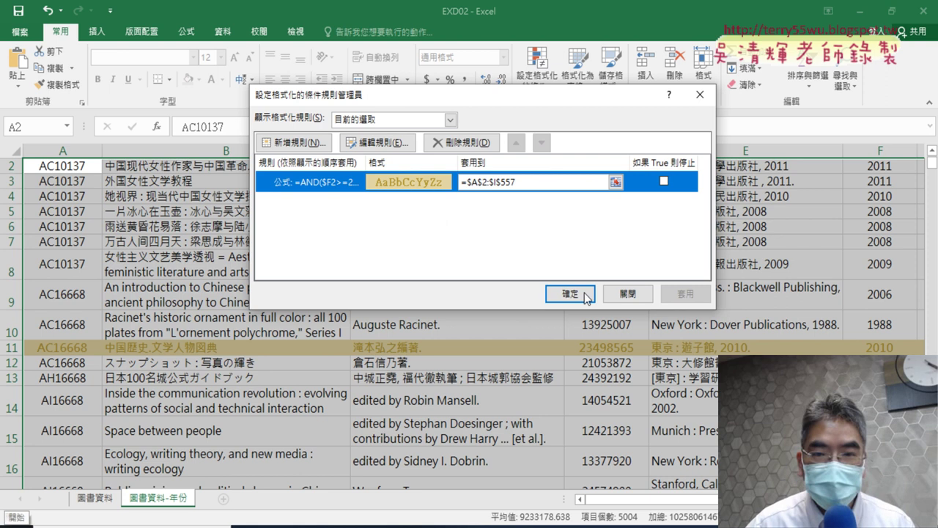
# Step: Reopen the rule, copy its entire formula, and close the rule editor
pyautogui.doubleClick(347, 183)
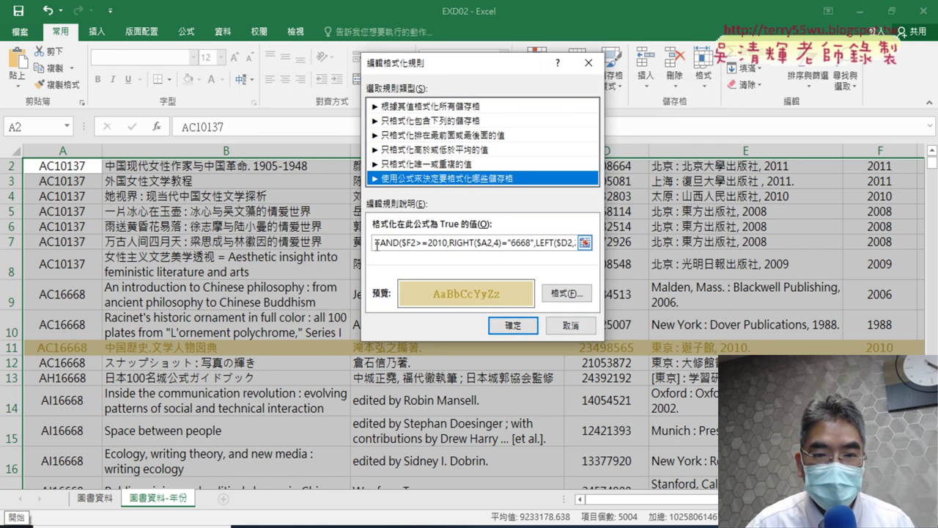
pyautogui.moveTo(377, 245); pyautogui.dragTo(576, 244)
pyautogui.rightClick(533, 250)
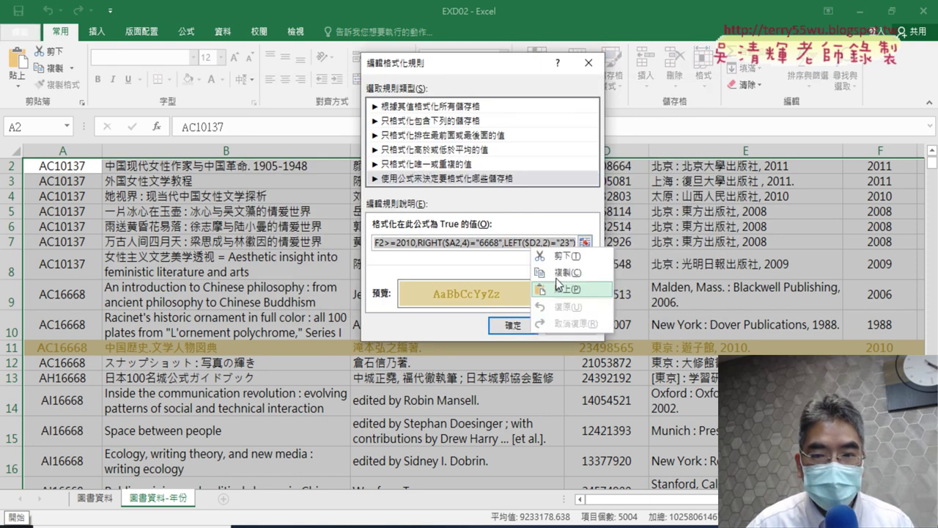
pyautogui.click(571, 272)
pyautogui.click(572, 324)
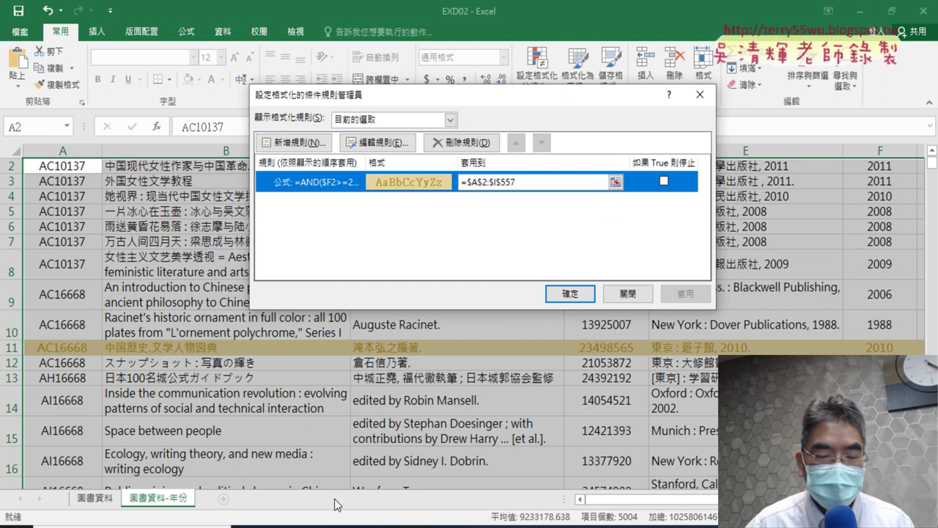
pyautogui.click(53, 502)
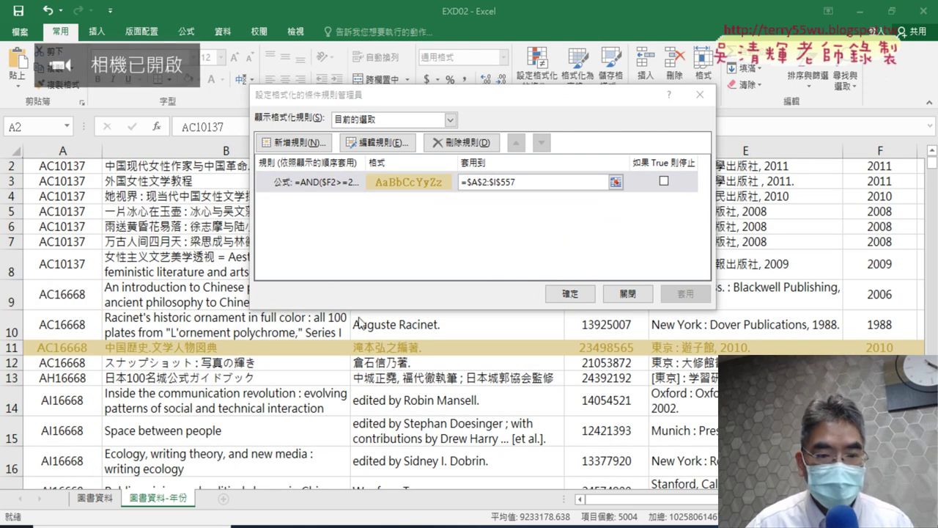
# Step: Launch Word 2016 from the W section of the Start menu app list
pyautogui.click(16, 526)
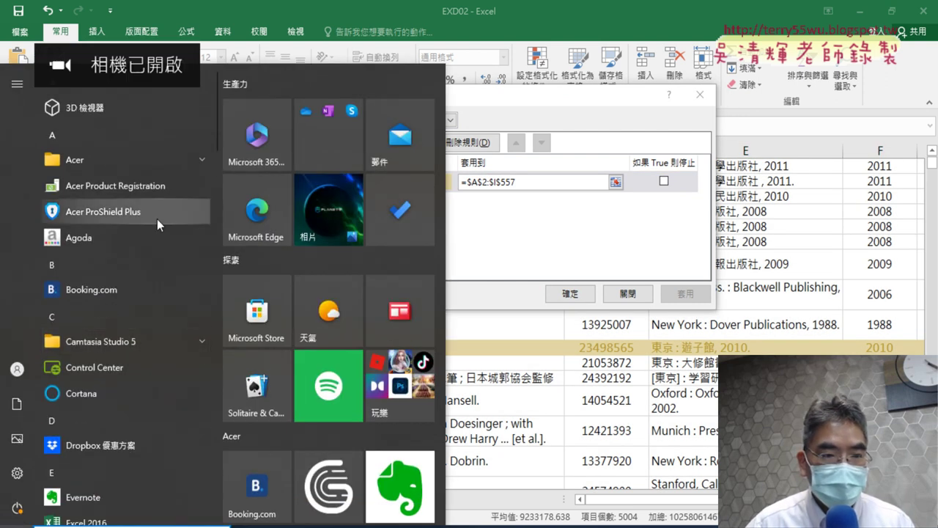
pyautogui.scroll(-10, 158, 236)
pyautogui.scroll(-3, 160, 237)
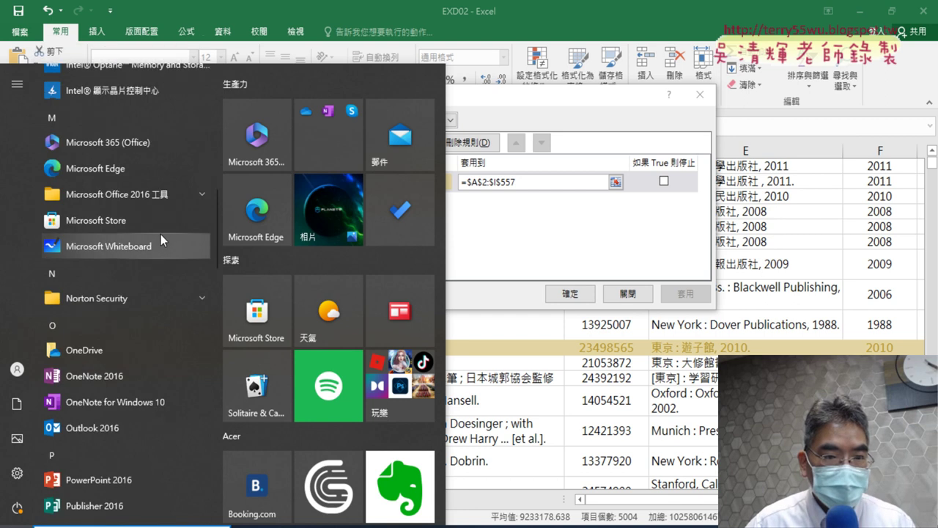
pyautogui.scroll(-6, 164, 237)
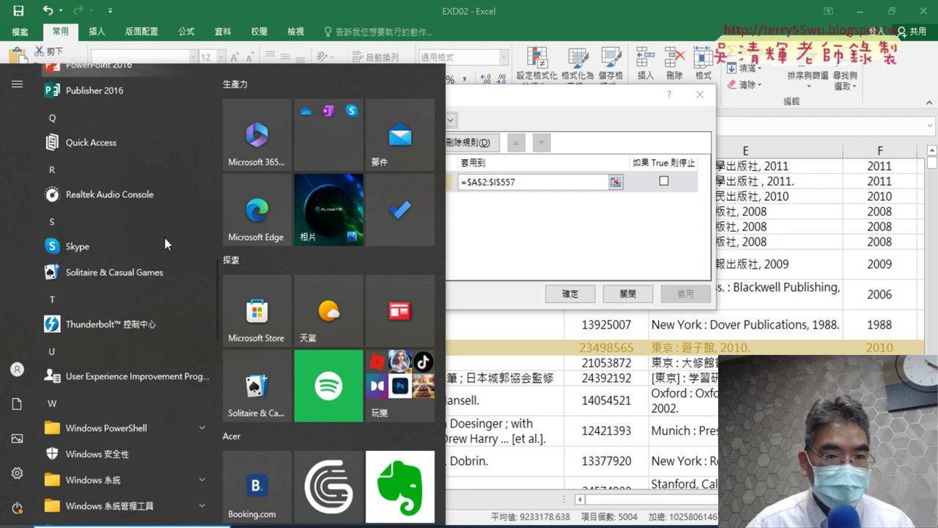
pyautogui.scroll(3, 164, 238)
pyautogui.scroll(-5, 164, 238)
pyautogui.scroll(-5, 164, 236)
pyautogui.scroll(2, 157, 235)
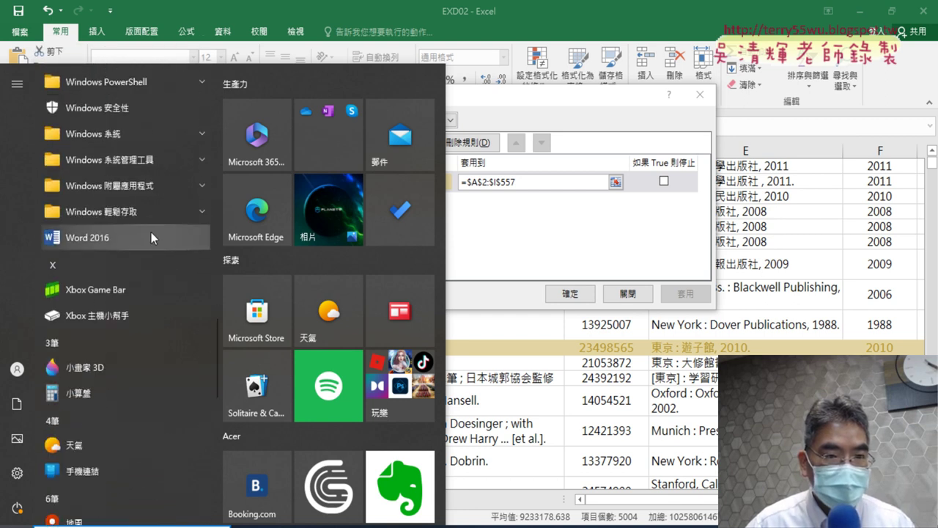
pyautogui.click(151, 232)
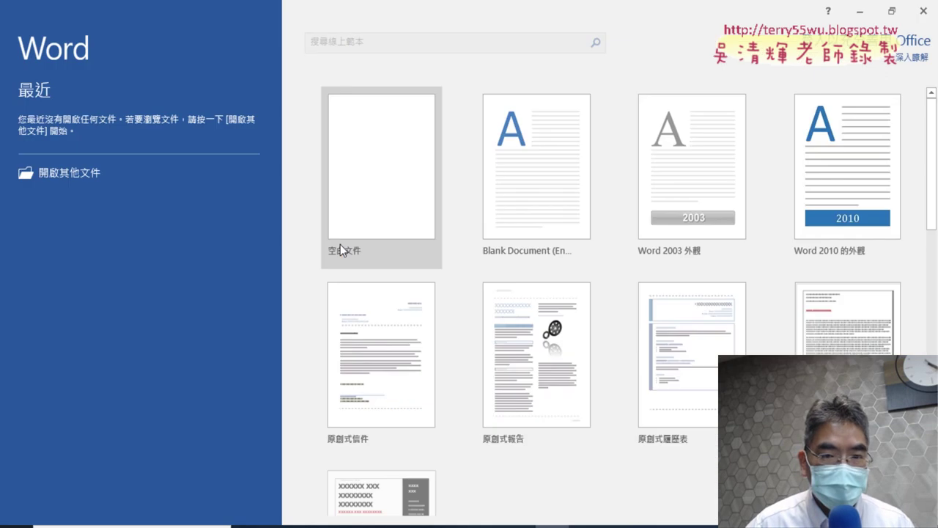
# Step: Paste the copied formula as plain text into a blank document and set it to 16 pt
pyautogui.click(378, 216)
pyautogui.rightClick(287, 228)
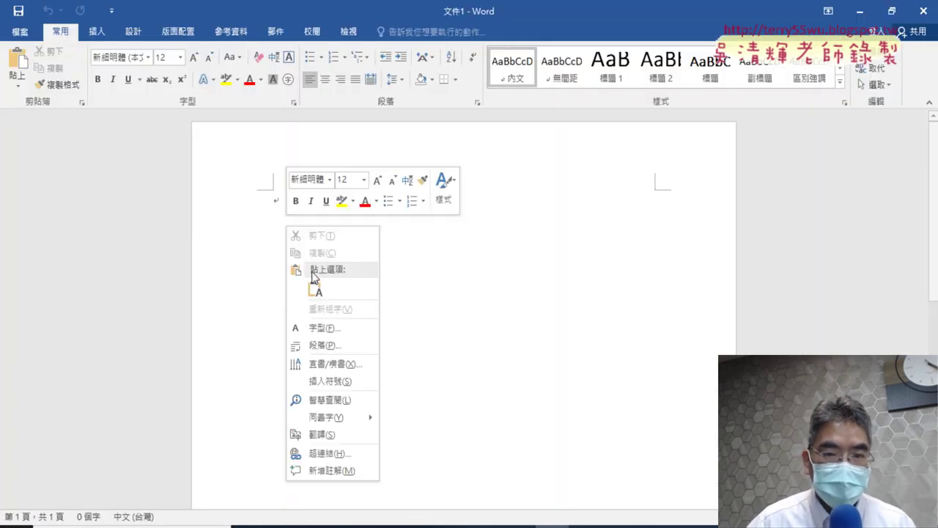
pyautogui.click(316, 288)
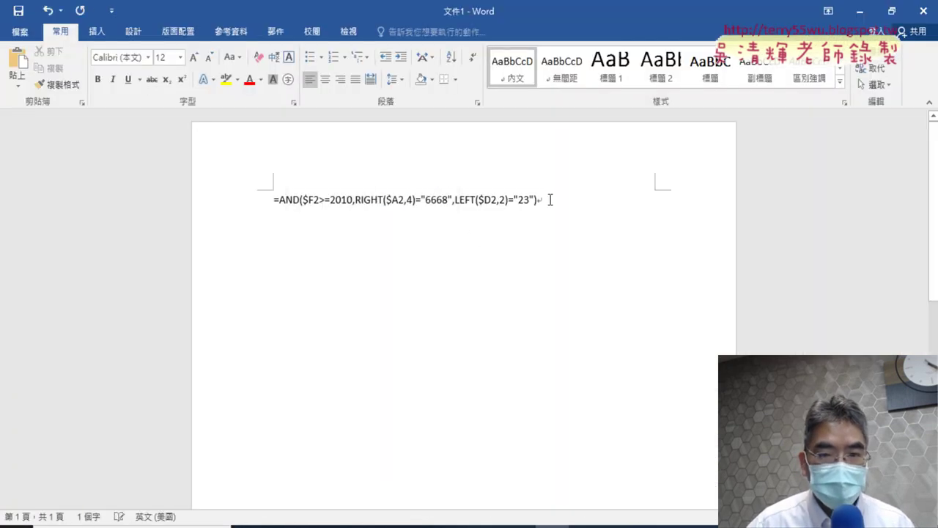
pyautogui.moveTo(548, 198); pyautogui.dragTo(181, 204)
pyautogui.click(180, 58)
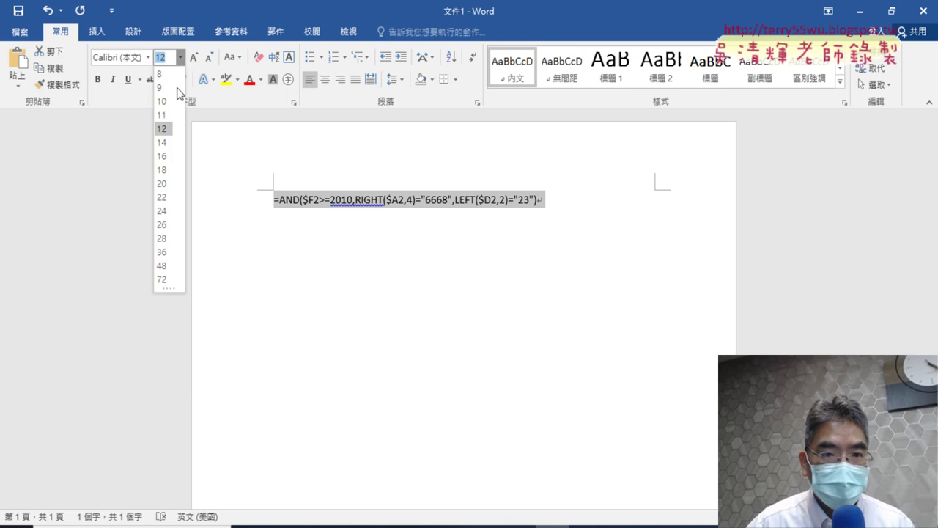
pyautogui.click(162, 156)
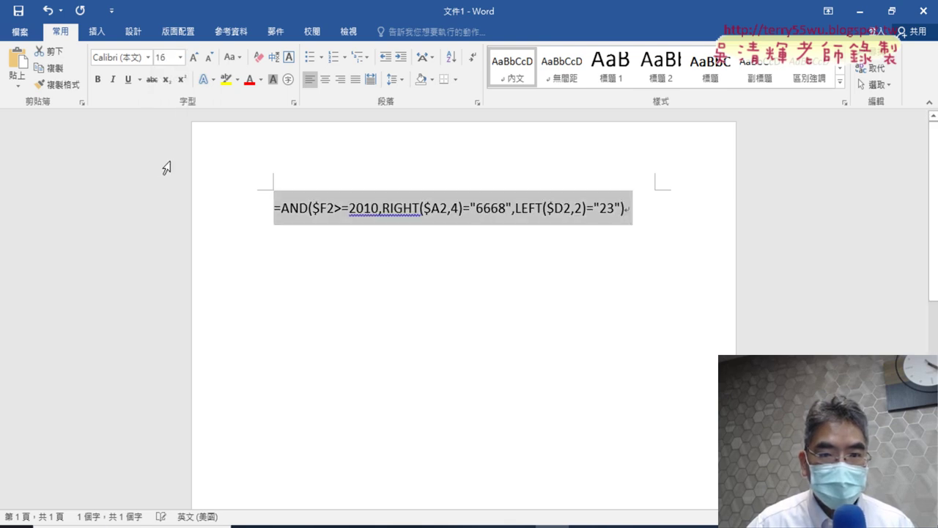
pyautogui.click(404, 268)
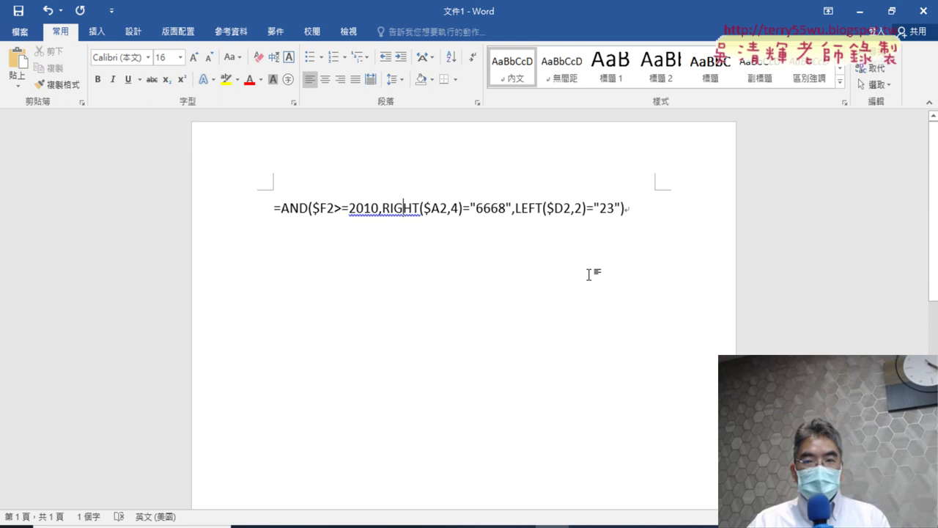
# Step: Highlight the $F2>=2010 and RIGHT($A2,4)="6668" conditions in turn, ending after the formula
pyautogui.scroll(3, 592, 274)
pyautogui.scroll(4, 411, 300)
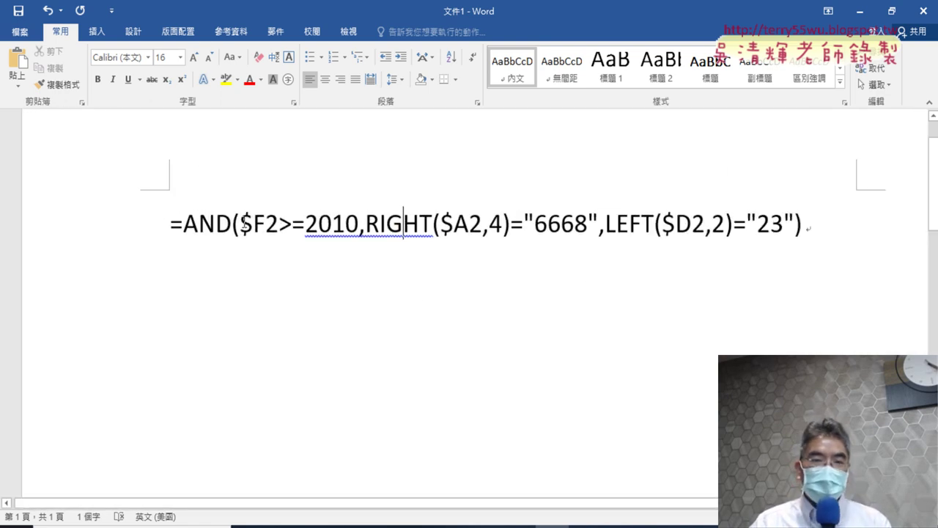
pyautogui.moveTo(241, 222)
pyautogui.mouseDown()
pyautogui.moveTo(436, 212)
pyautogui.moveTo(355, 217)
pyautogui.mouseUp()
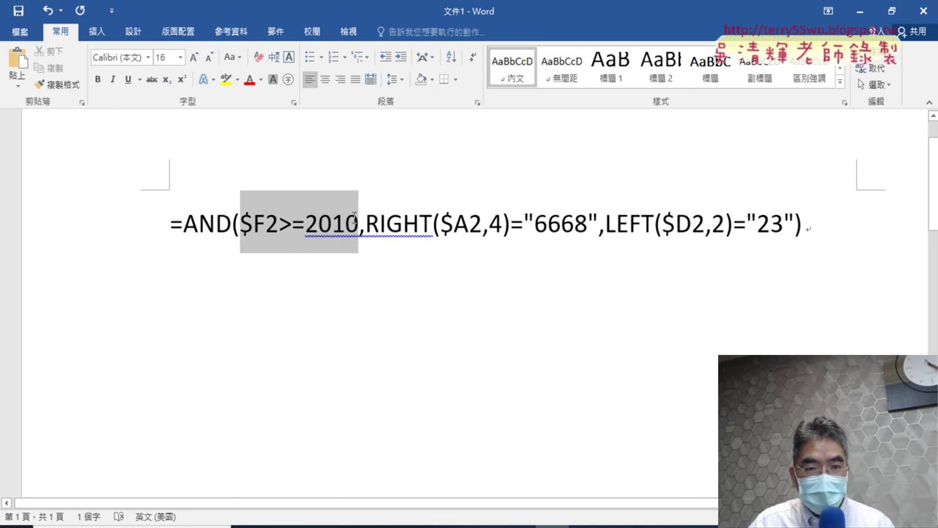
pyautogui.click(403, 224)
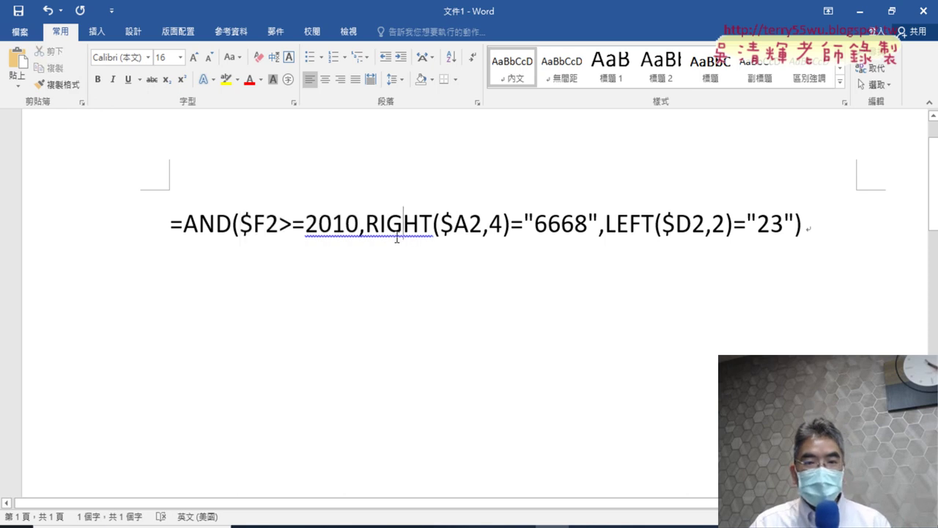
pyautogui.click(379, 225)
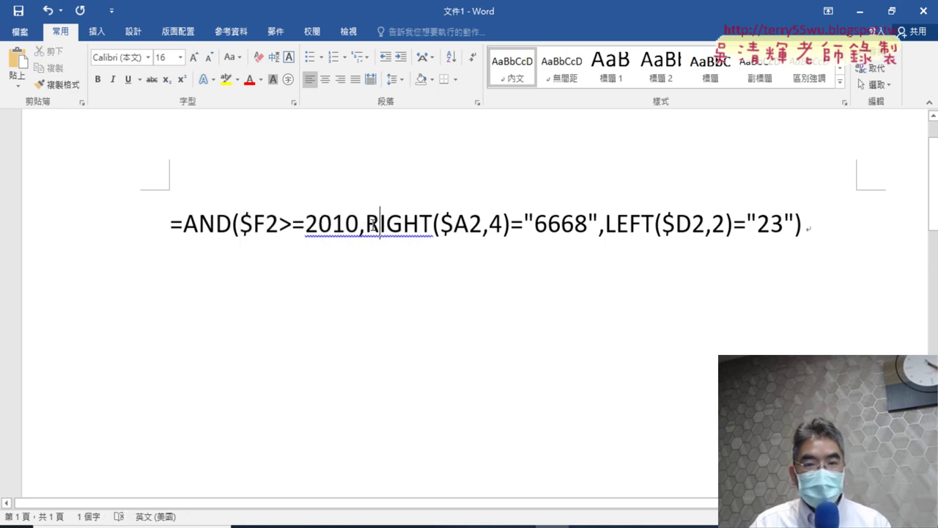
pyautogui.moveTo(372, 226); pyautogui.dragTo(797, 220)
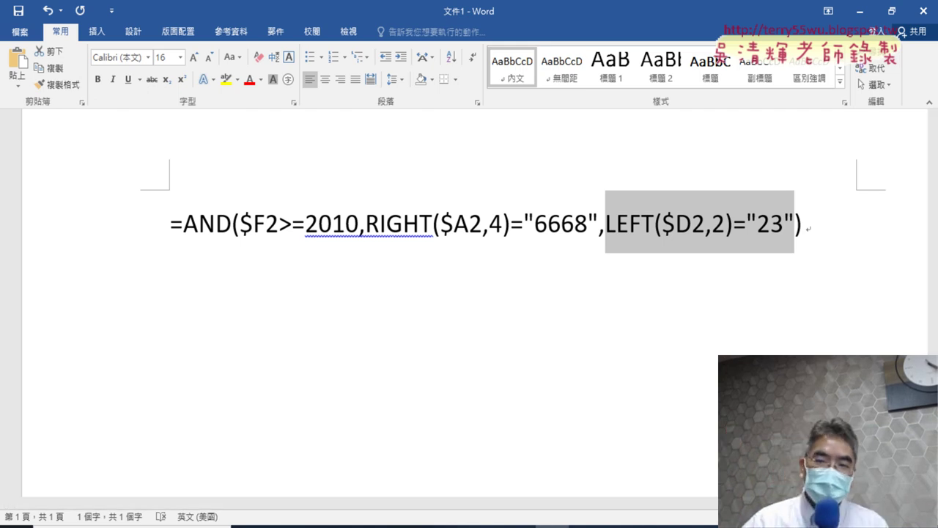
pyautogui.moveTo(811, 222); pyautogui.dragTo(105, 230)
pyautogui.hotkey('ctrl', 'c')
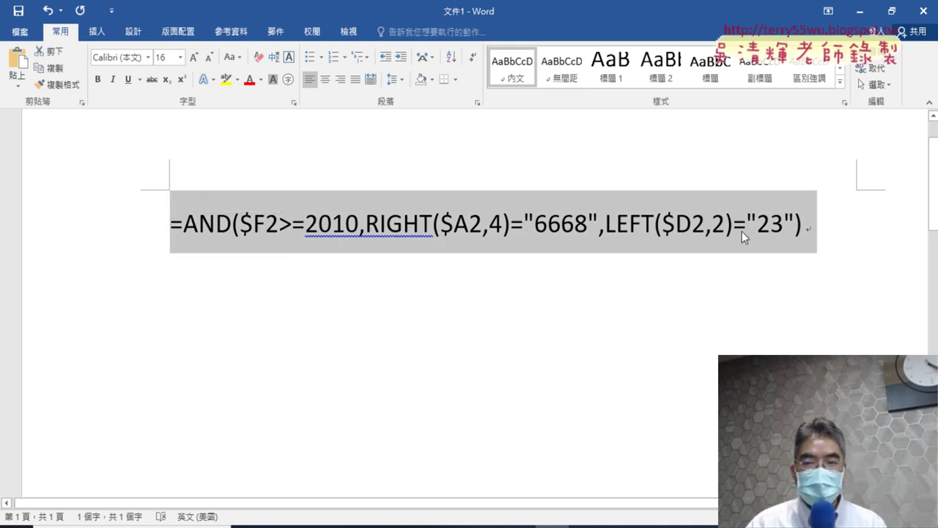
pyautogui.click(825, 223)
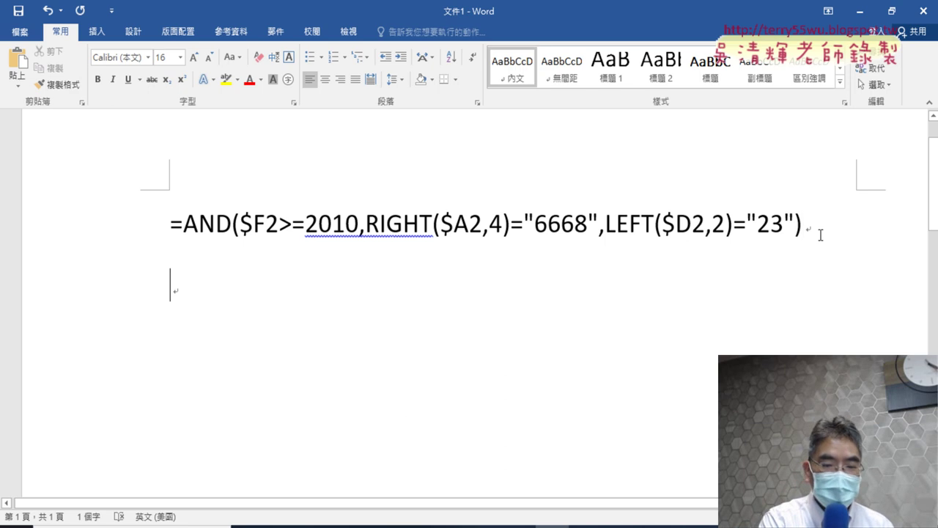
# Step: Paste a second copy of the formula and insert or( before the LEFT test
pyautogui.hotkey('ctrl', 'v')
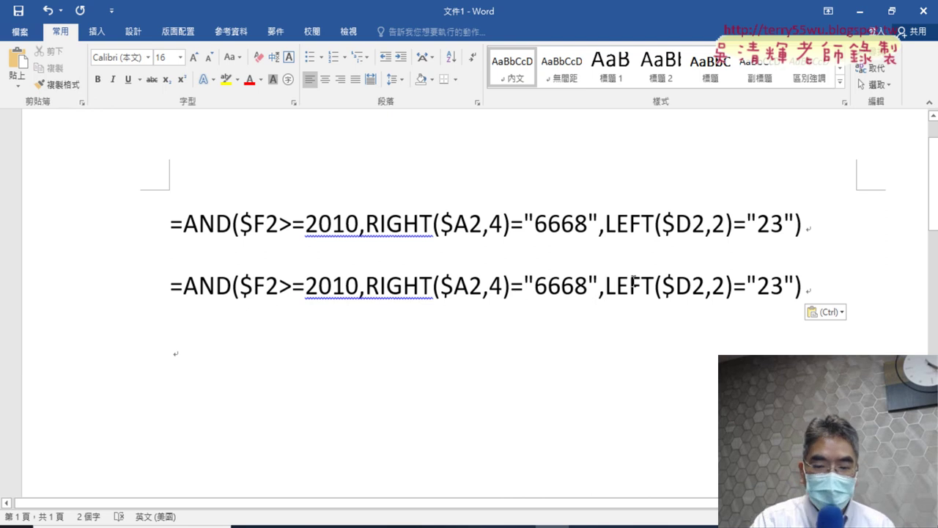
pyautogui.press('i')
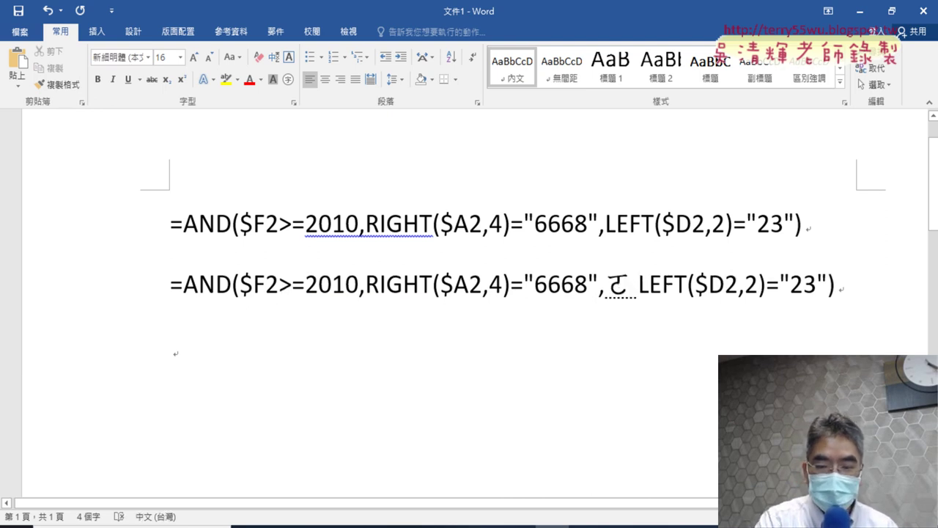
pyautogui.press('BackSpace')
pyautogui.write('or')
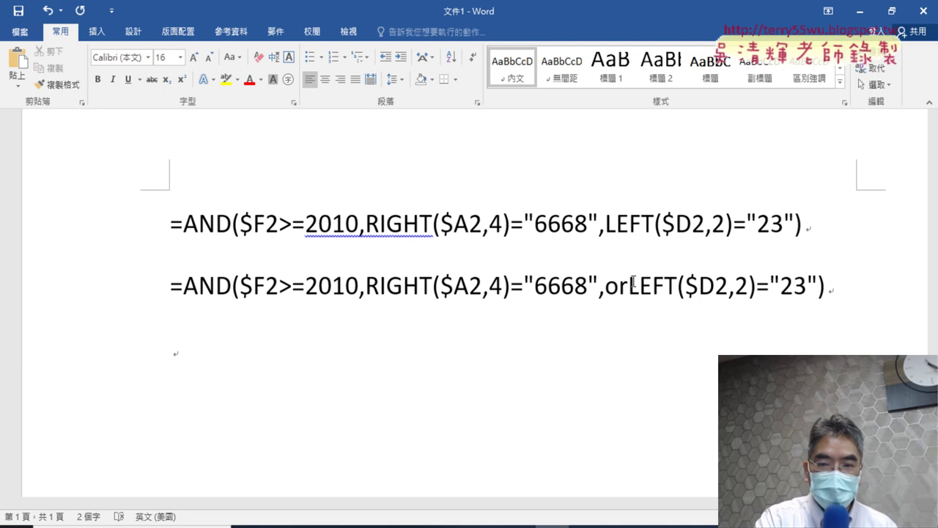
pyautogui.write('(')
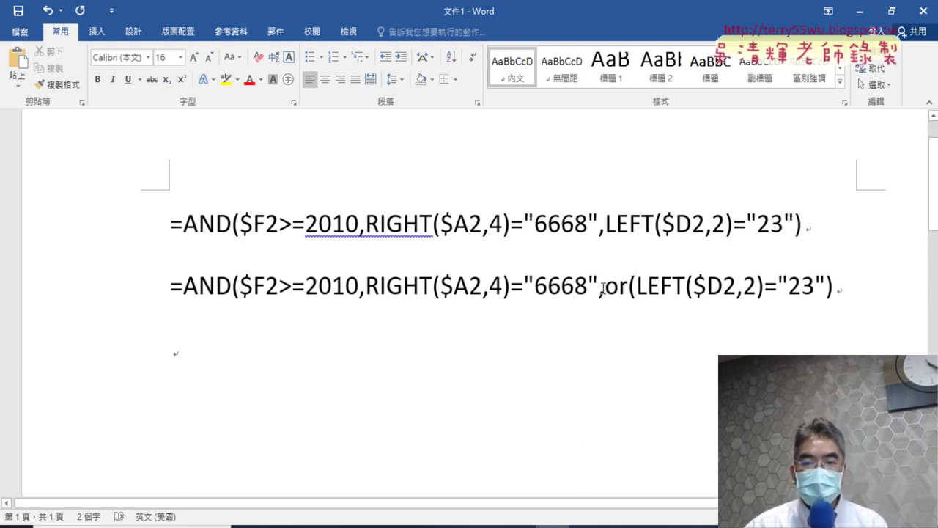
pyautogui.moveTo(602, 287); pyautogui.dragTo(638, 282)
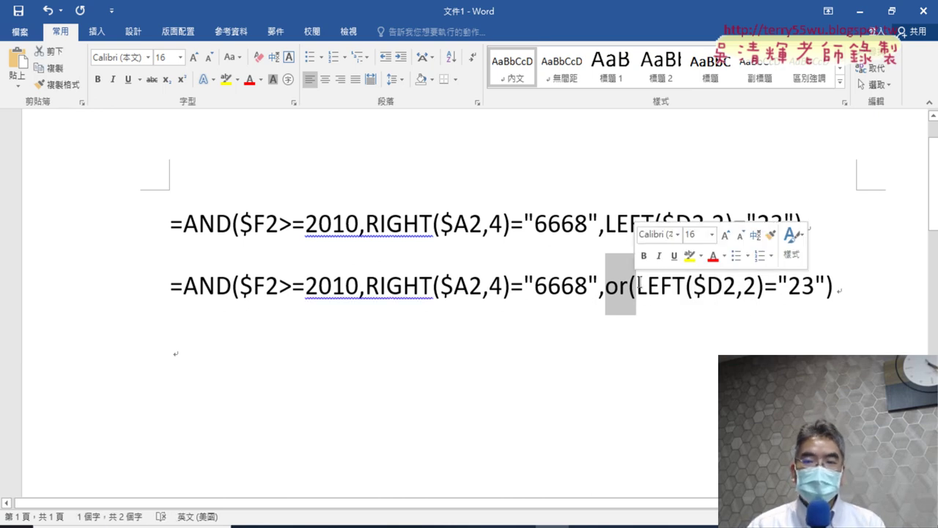
pyautogui.press('Right')
pyautogui.press('Right')
pyautogui.press('Right')
pyautogui.moveTo(636, 286); pyautogui.dragTo(825, 286)
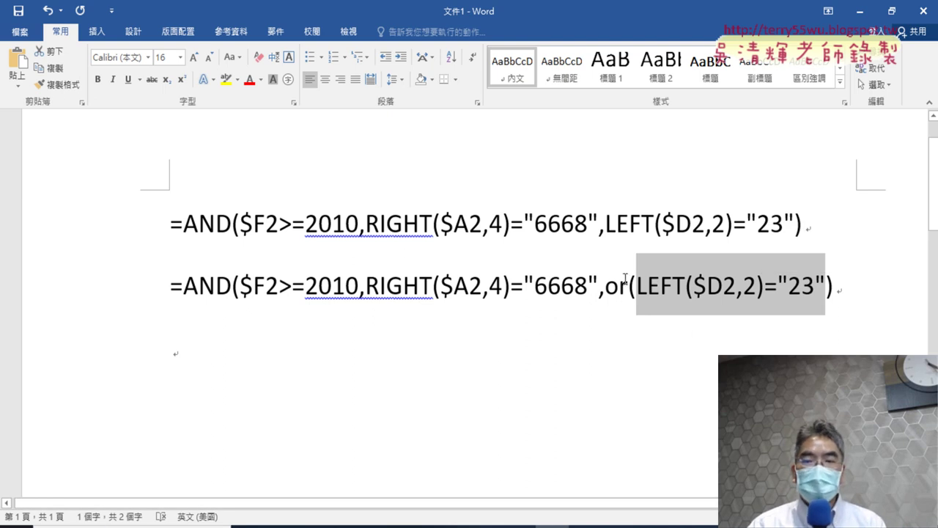
pyautogui.click(830, 279)
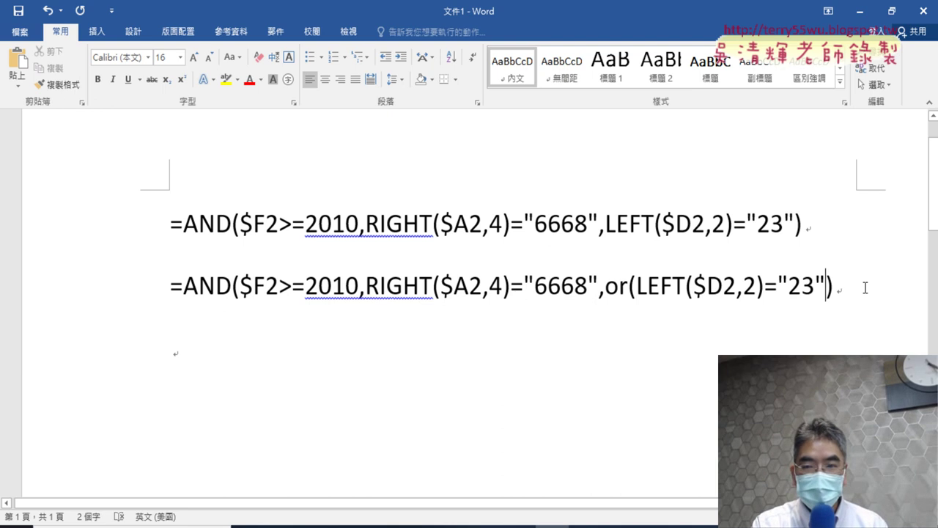
# Step: Shrink the second formula line to 12 pt and highlight the word or in yellow
pyautogui.click(151, 287)
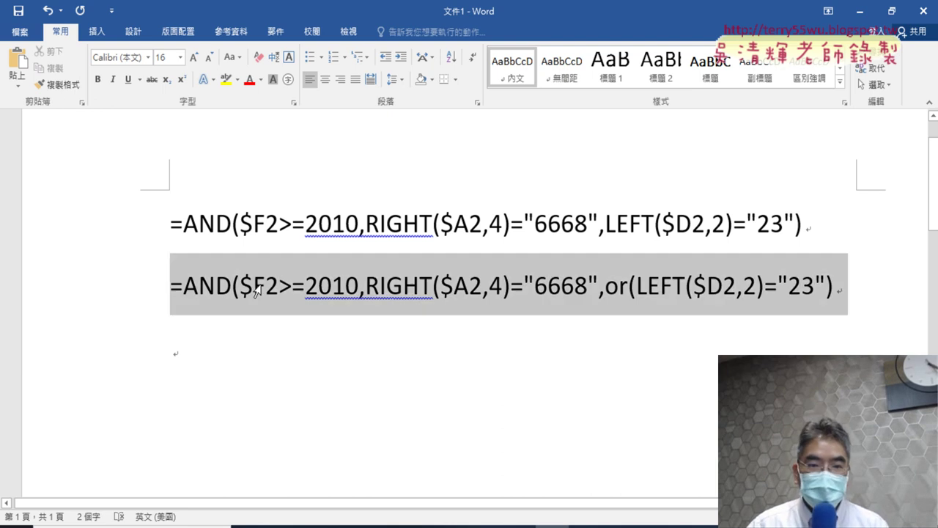
pyautogui.click(209, 63)
pyautogui.click(209, 63)
pyautogui.click(599, 271)
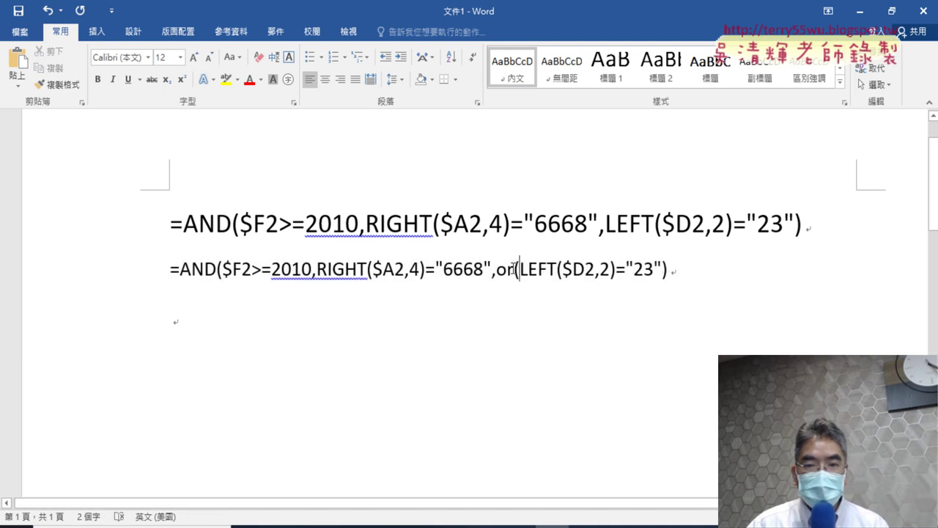
pyautogui.moveTo(518, 269); pyautogui.dragTo(497, 269)
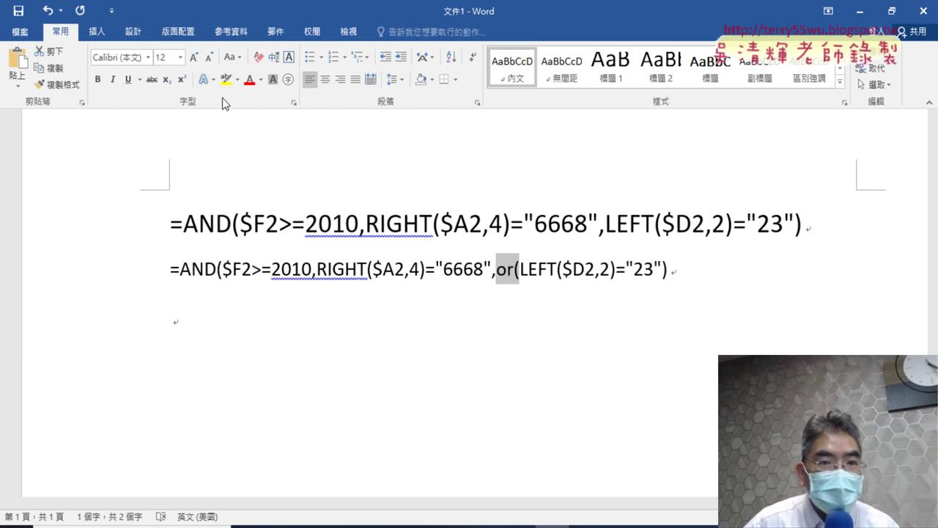
pyautogui.click(225, 79)
pyautogui.click(754, 252)
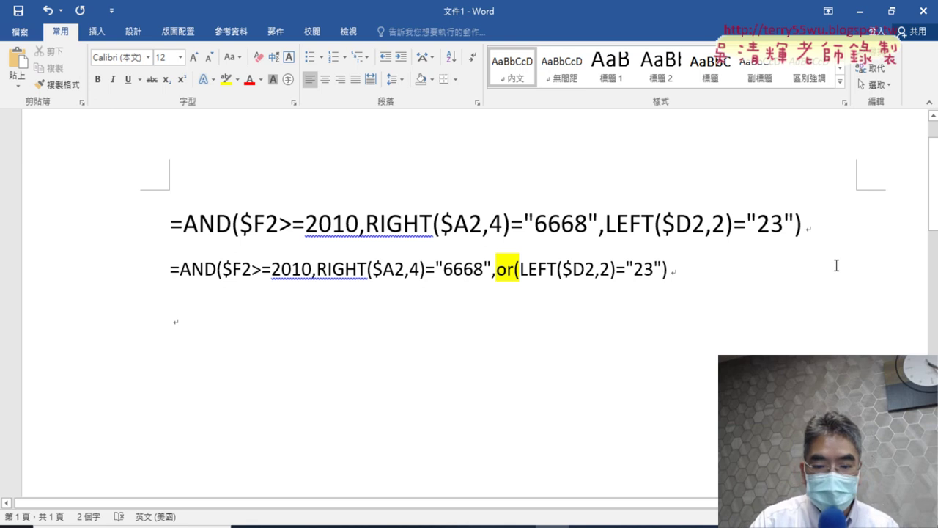
# Step: Duplicate LEFT($D2,2)="23" after a comma inside or( ) and close it with )
pyautogui.press('Left')
pyautogui.write(',')
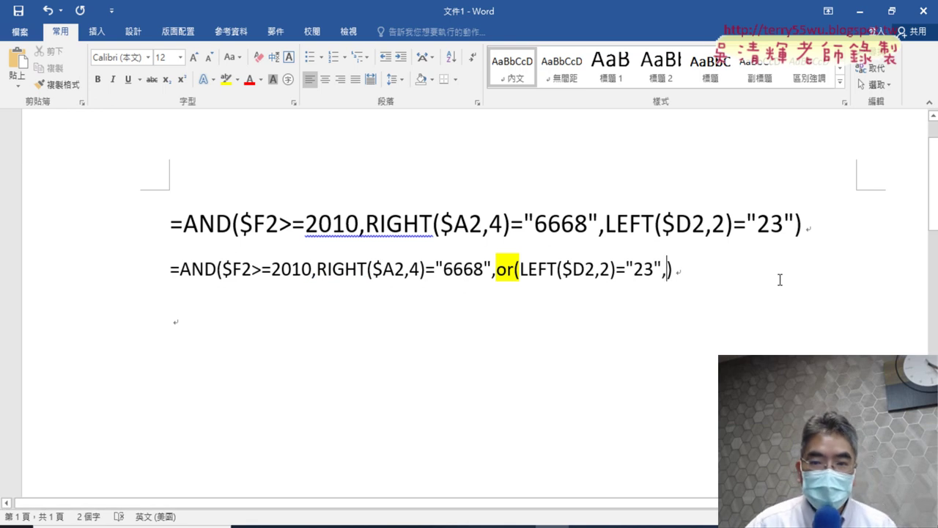
pyautogui.moveTo(521, 270); pyautogui.dragTo(663, 258)
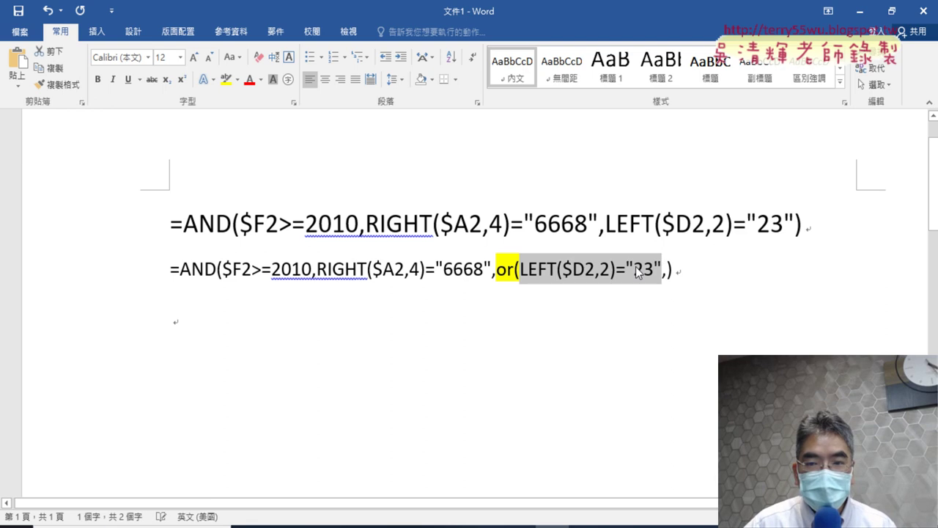
pyautogui.rightClick(638, 269)
pyautogui.click(674, 293)
pyautogui.press('Right')
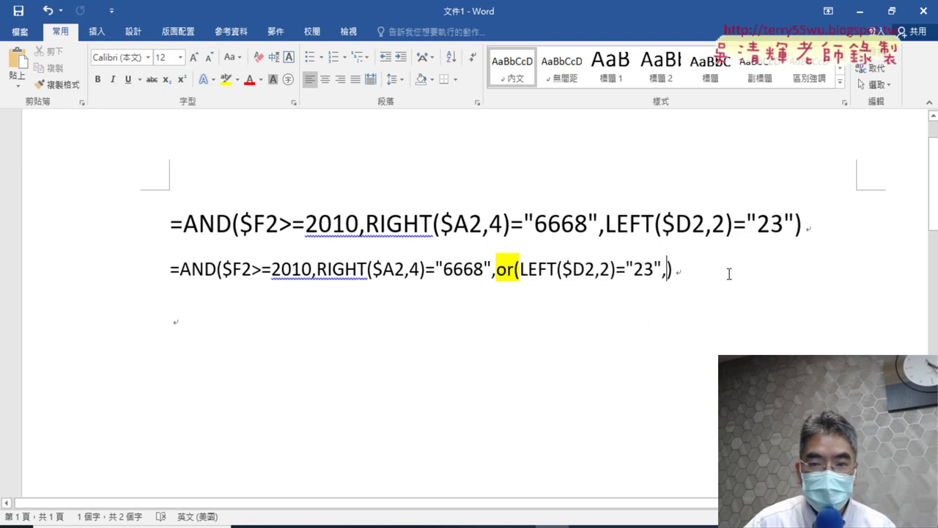
pyautogui.write(',')
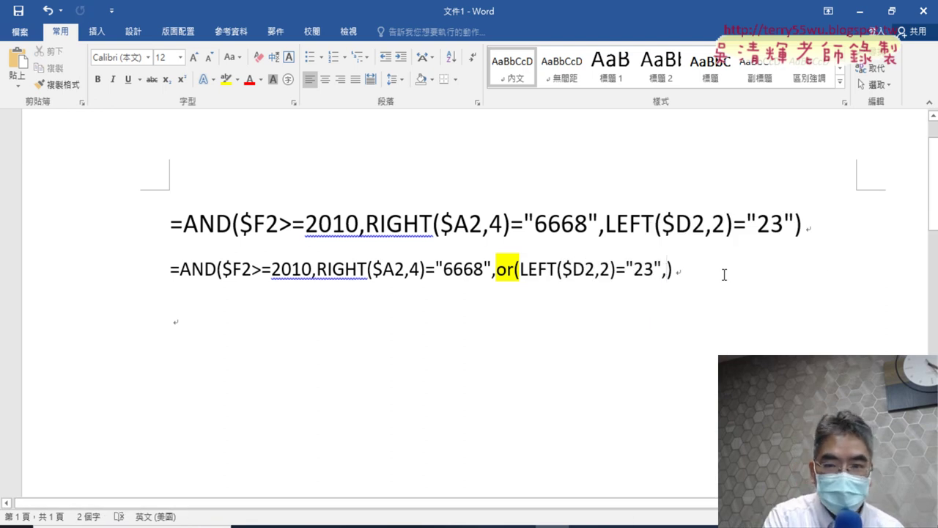
pyautogui.hotkey('ctrl', 'v')
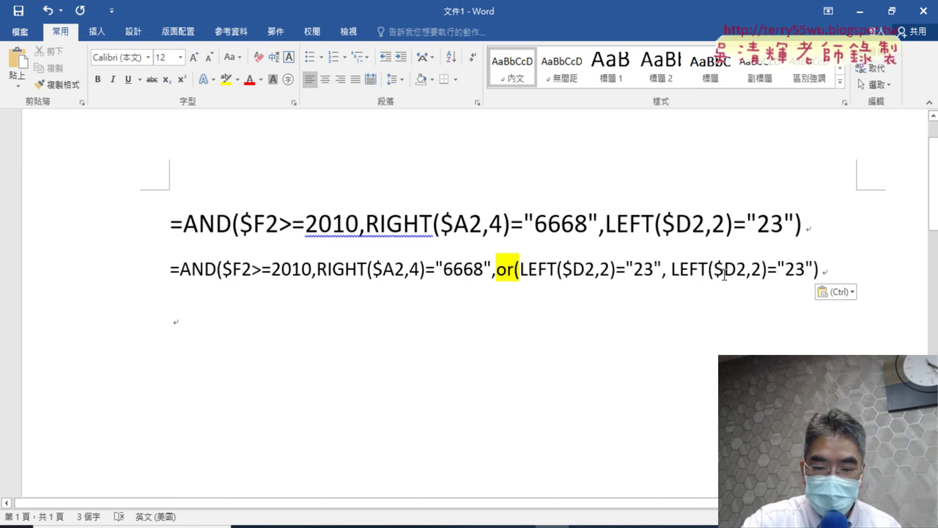
pyautogui.write(')')
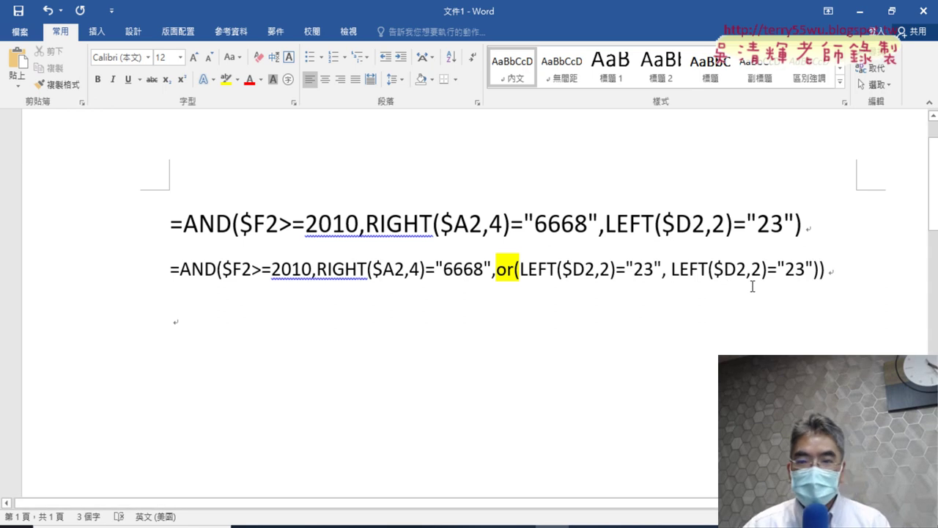
# Step: Highlight the pasted LEFT test in yellow and change its code from "23" to "24"
pyautogui.moveTo(661, 268); pyautogui.dragTo(820, 270)
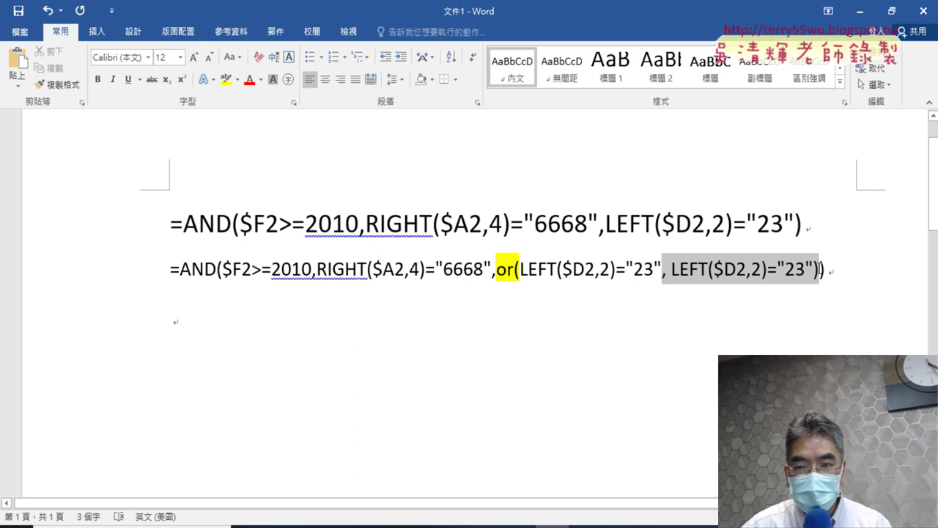
pyautogui.click(226, 81)
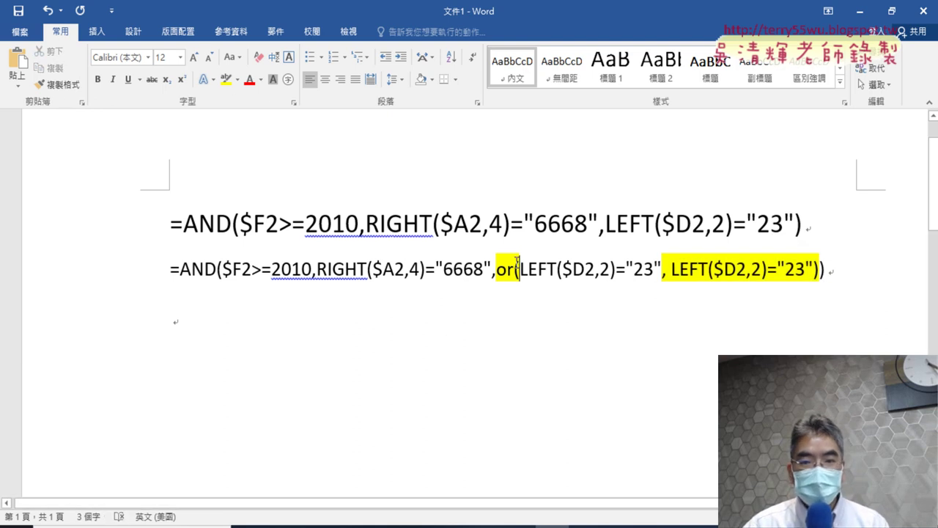
pyautogui.moveTo(518, 269); pyautogui.dragTo(659, 270)
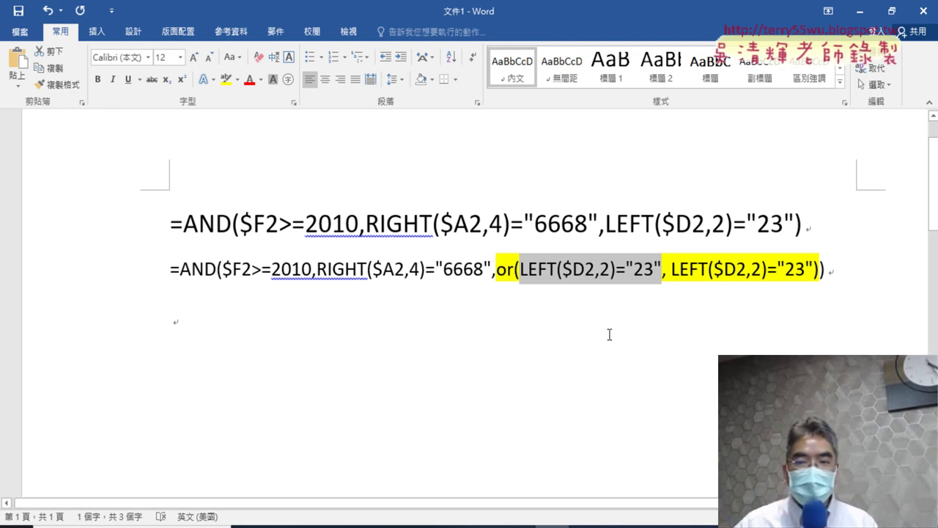
pyautogui.moveTo(796, 270); pyautogui.dragTo(805, 271)
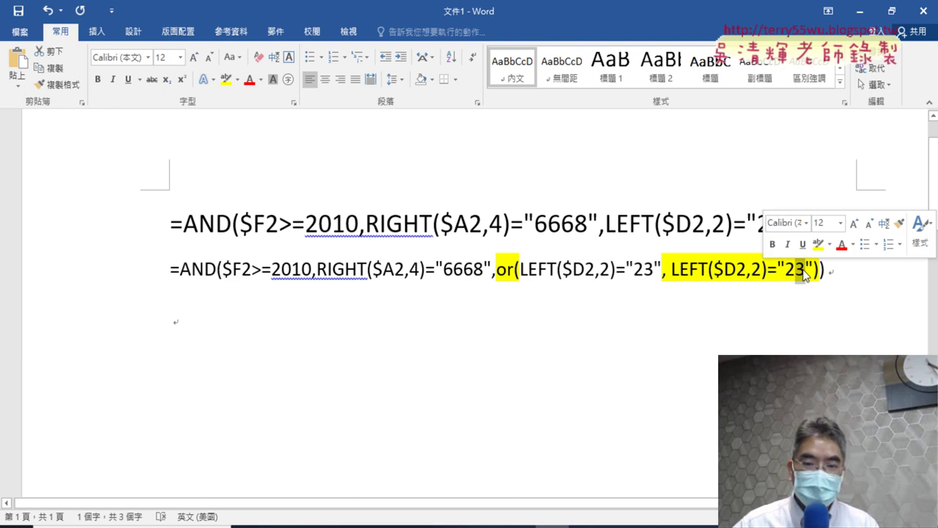
pyautogui.write('4')
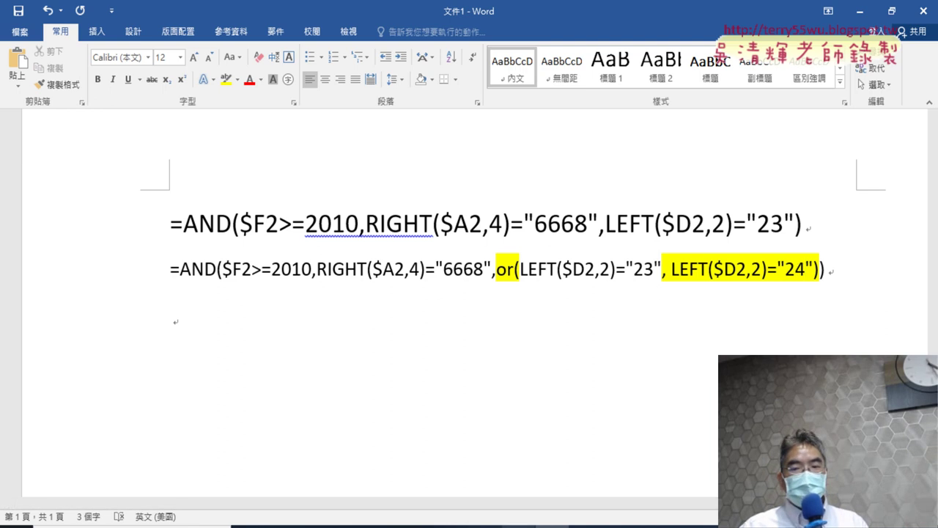
pyautogui.hotkey('alt', 'Tab')
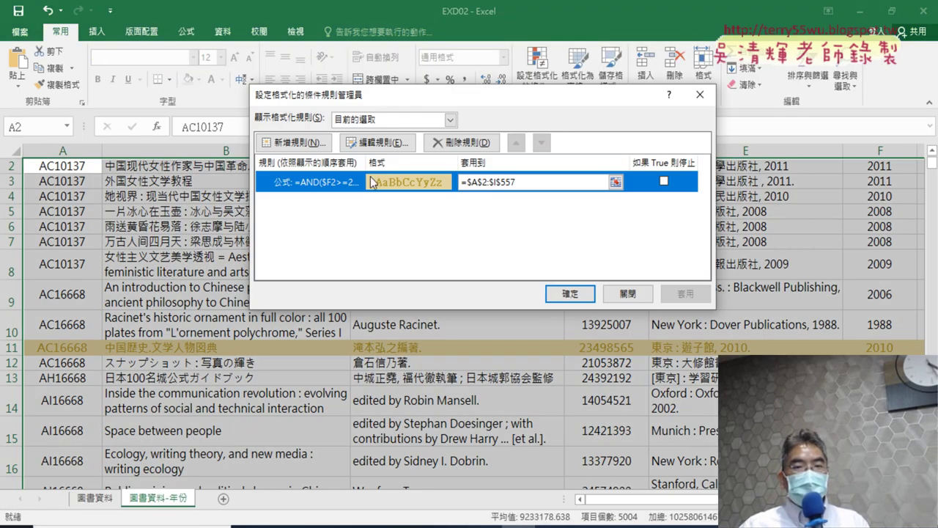
# Step: Append a closing parenthesis ) to the end of the Excel rule's formula
pyautogui.doubleClick(372, 183)
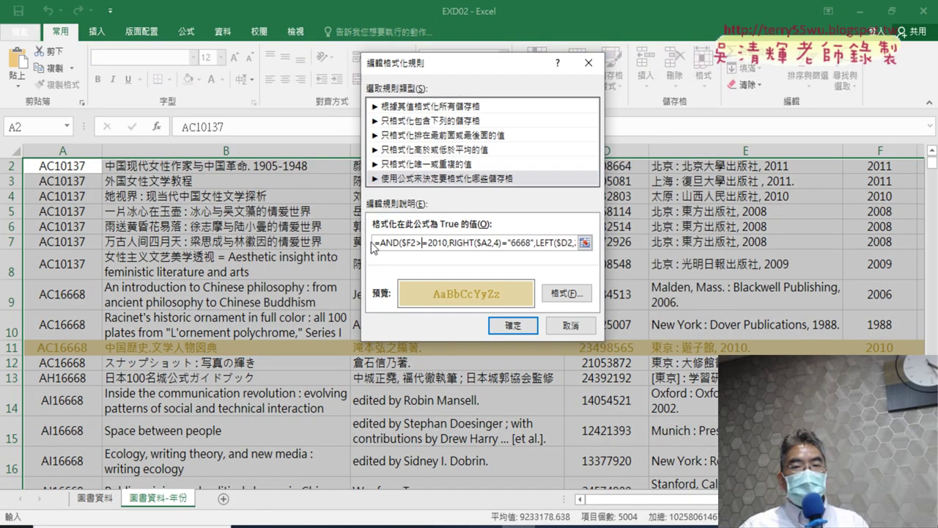
pyautogui.press('End')
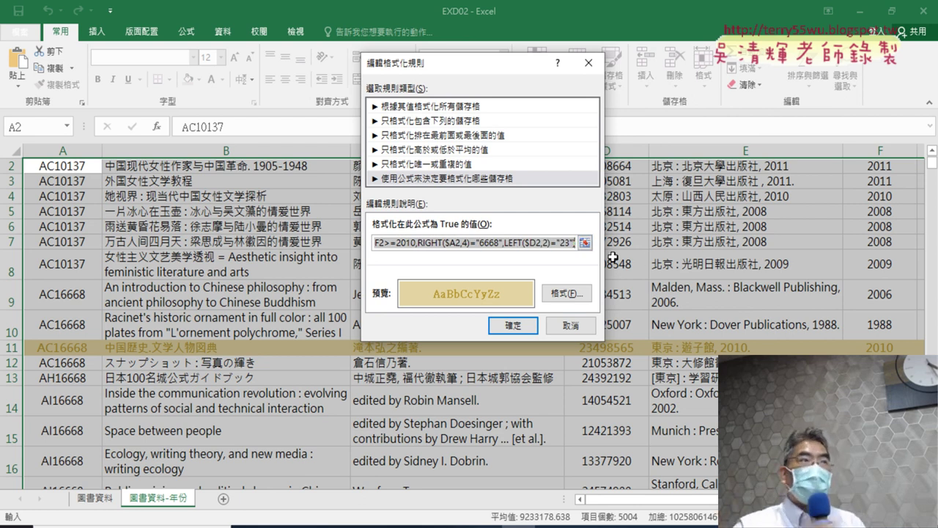
pyautogui.write(')')
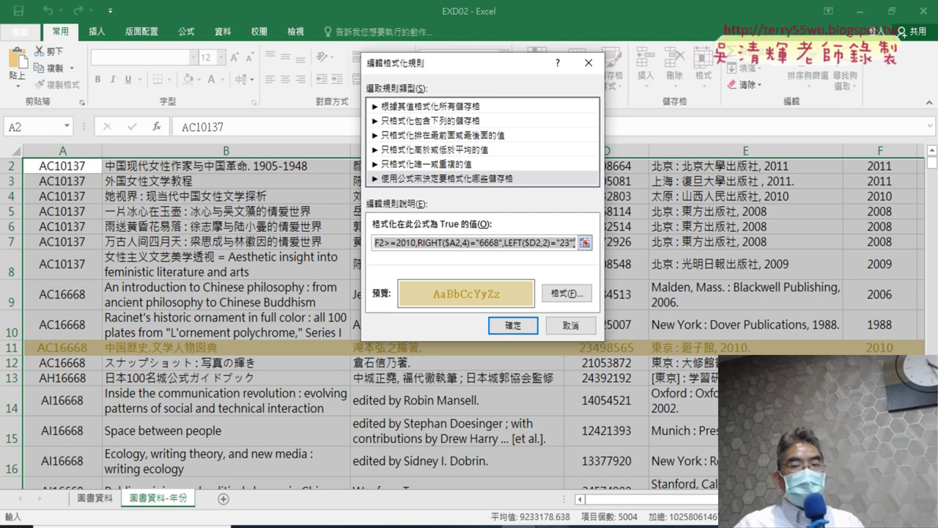
pyautogui.hotkey('alt', 'Tab')
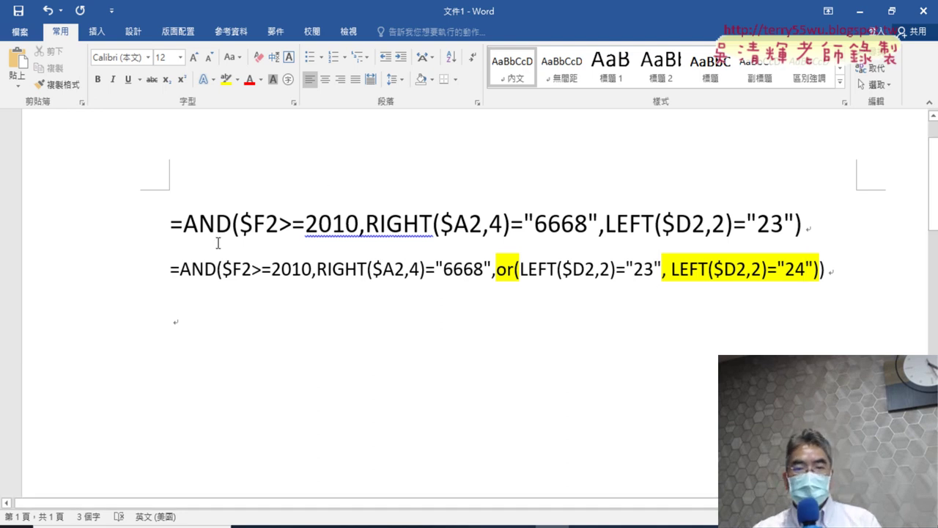
# Step: Copy the full formula with or(LEFT($D2,2)="23", LEFT($D2,2)="24") from the Word draft
pyautogui.moveTo(170, 269); pyautogui.dragTo(265, 269)
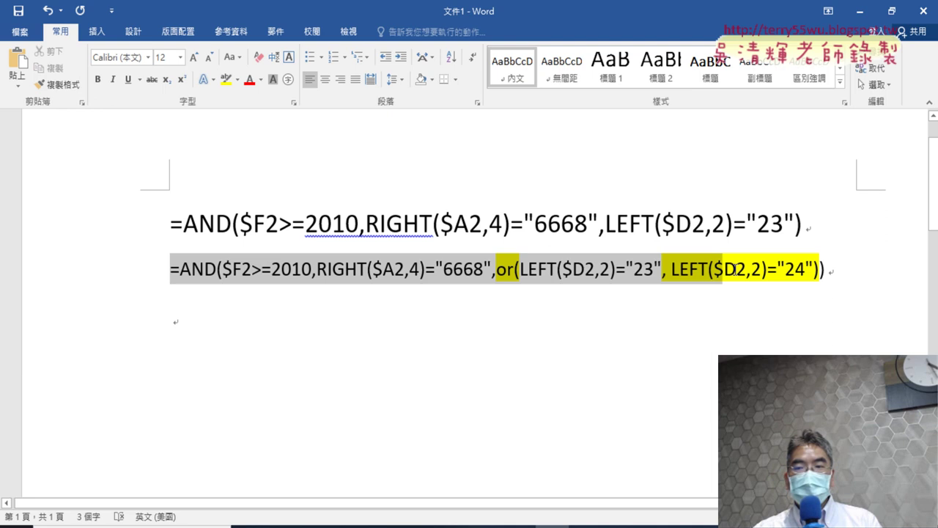
pyautogui.moveTo(353, 269); pyautogui.dragTo(831, 277)
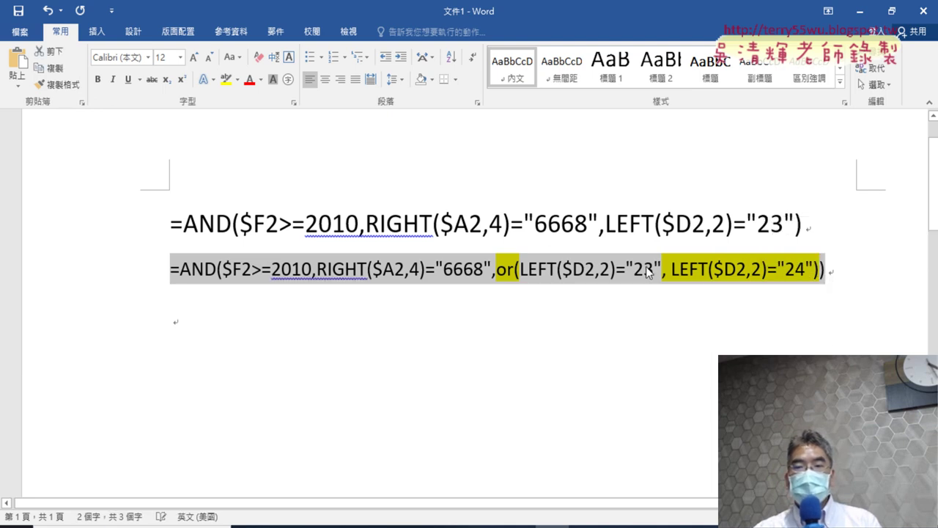
pyautogui.rightClick(571, 271)
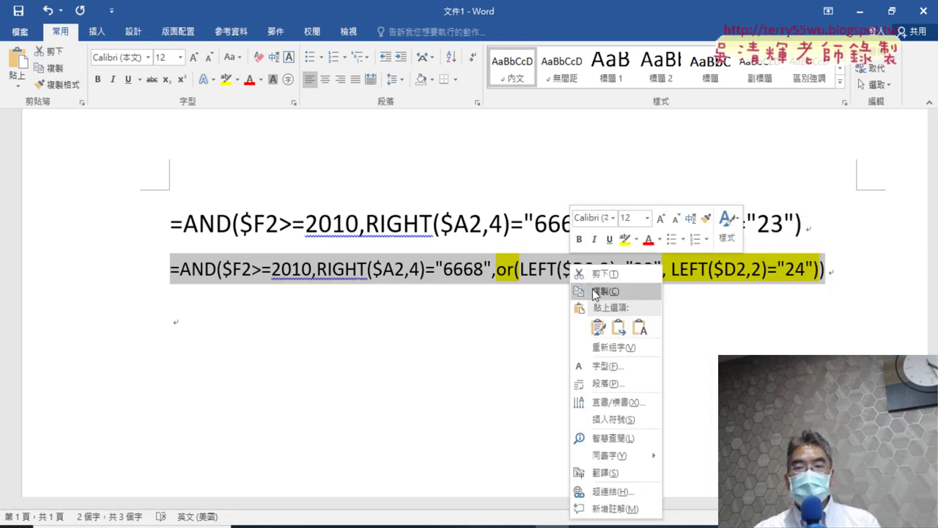
pyautogui.click(594, 290)
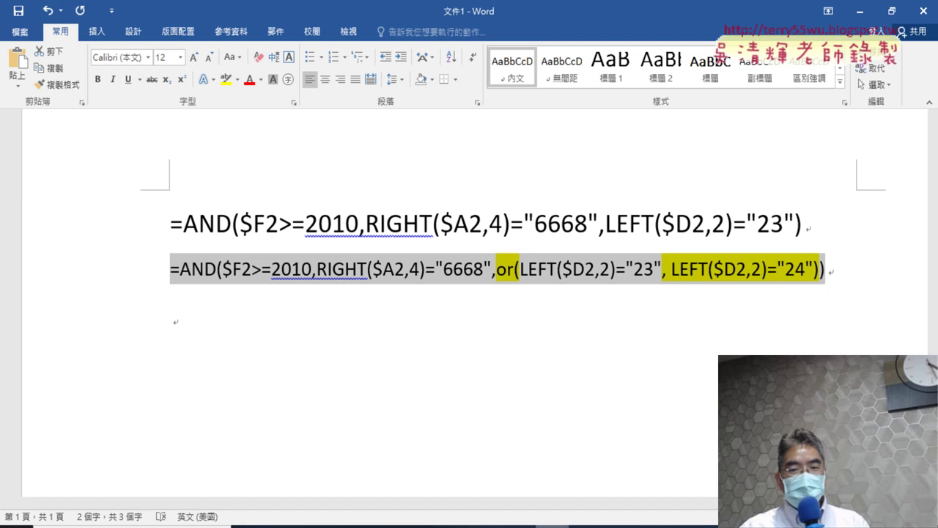
pyautogui.click(519, 526)
# Step: Paste the OR formula checking book codes 23 or 24 into the rule and apply it
pyautogui.rightClick(470, 254)
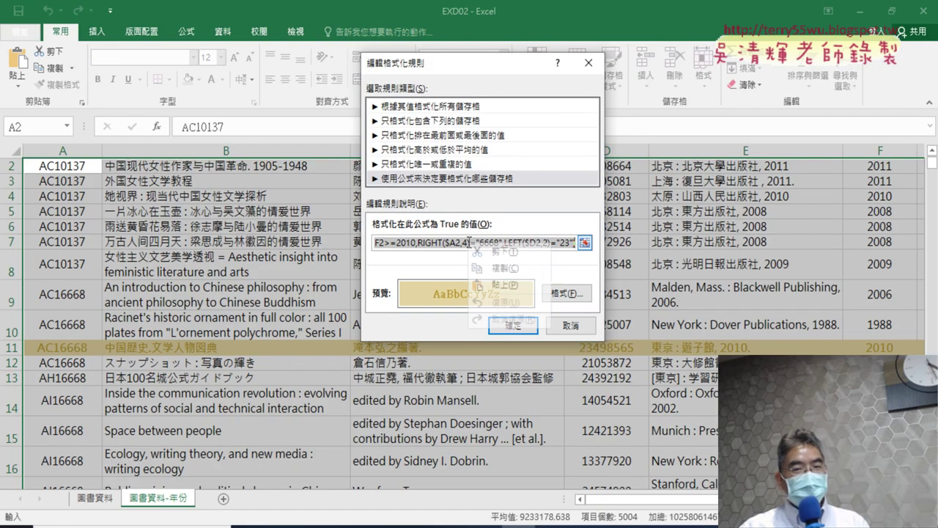
pyautogui.click(493, 286)
pyautogui.press('Home')
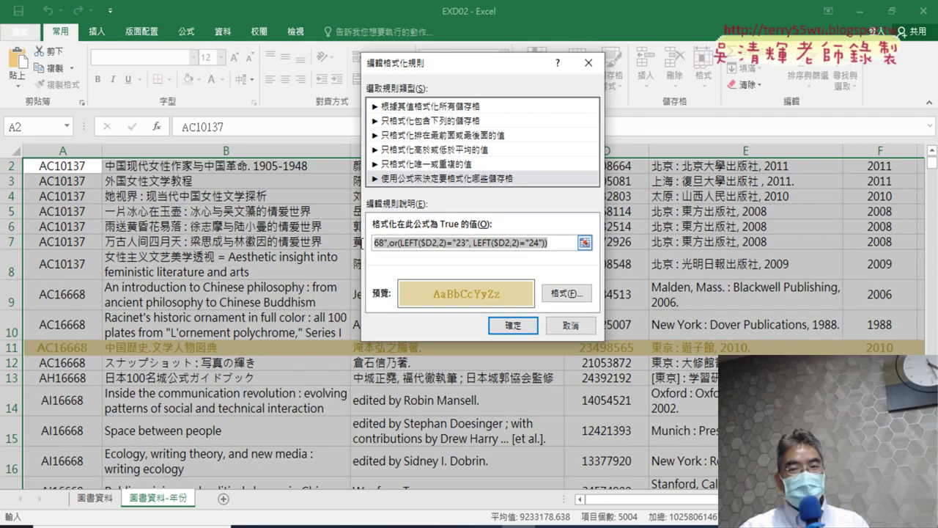
pyautogui.click(518, 327)
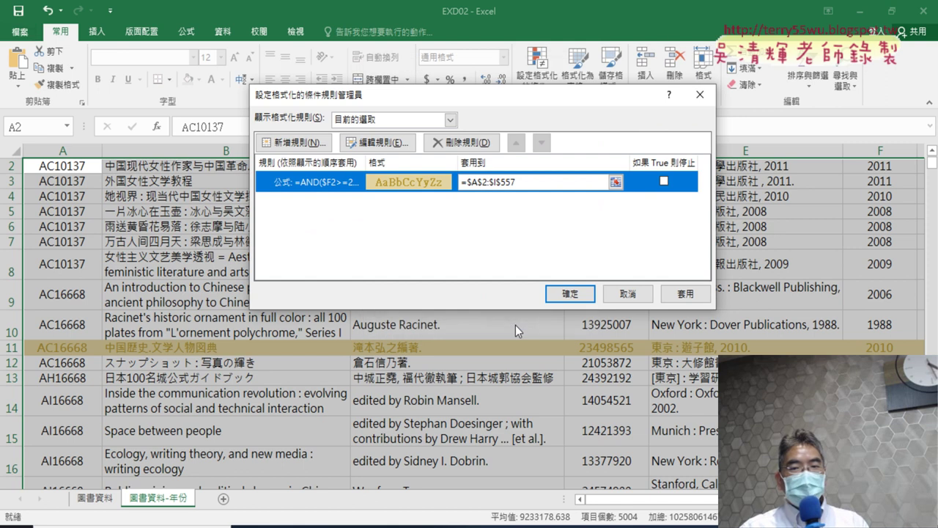
pyautogui.click(569, 297)
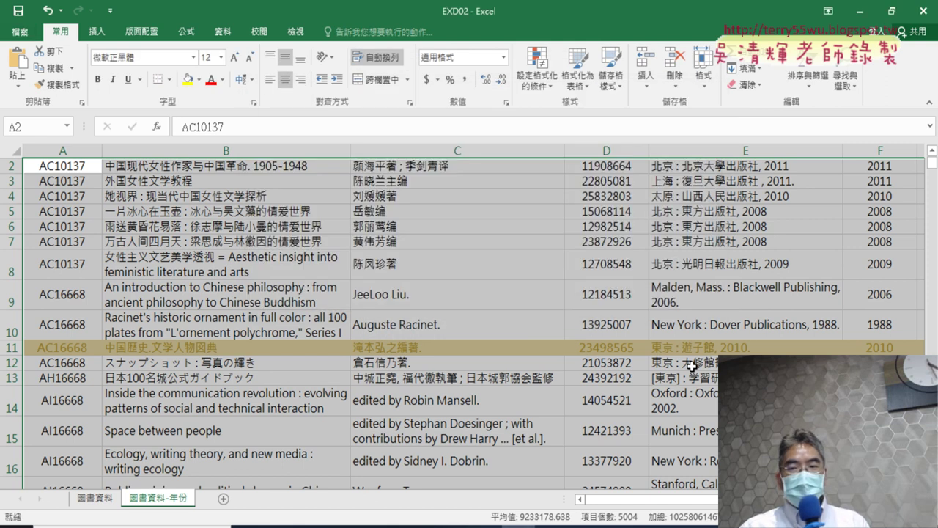
# Step: Scroll through A2:I557 to verify rows with book codes 23 or 24 are highlighted, then return to the Word draft
pyautogui.scroll(1, 602, 339)
pyautogui.scroll(-4, 602, 339)
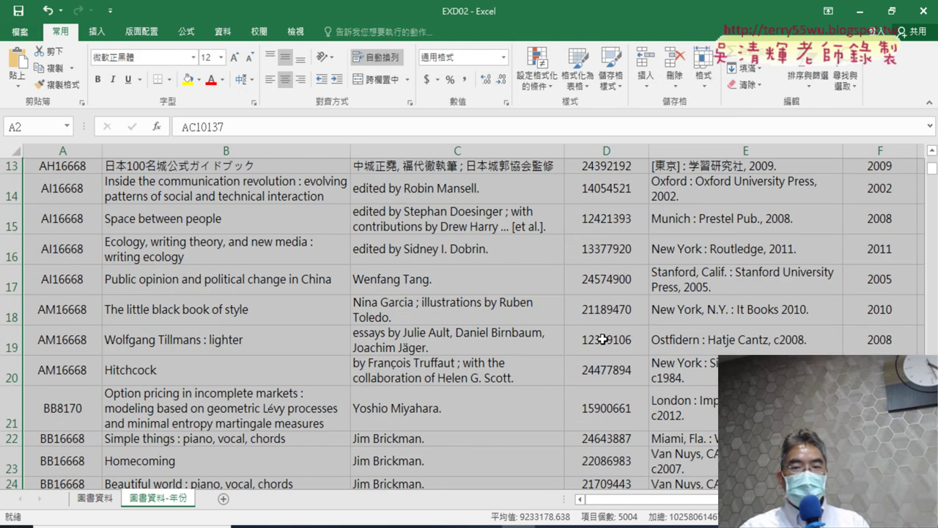
pyautogui.scroll(-2, 603, 339)
pyautogui.scroll(-4, 602, 339)
pyautogui.scroll(-4, 604, 338)
pyautogui.scroll(-4, 605, 339)
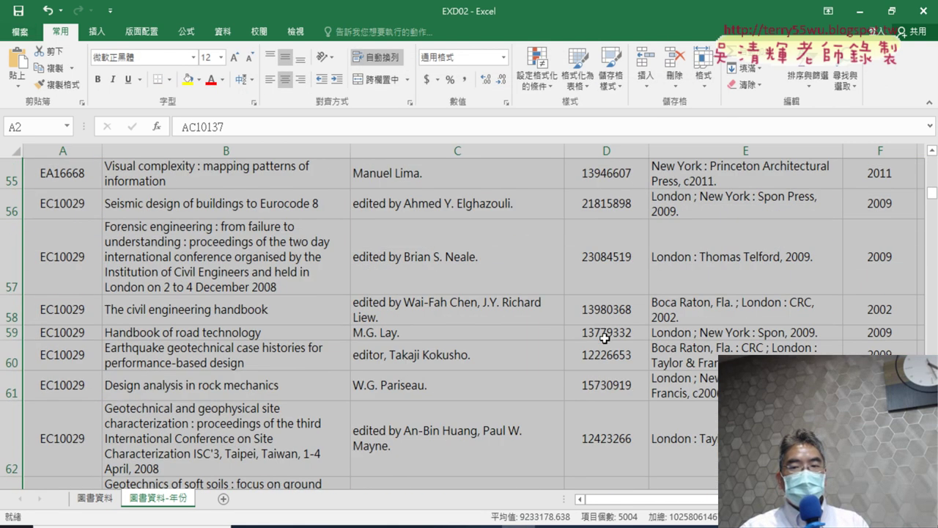
pyautogui.scroll(-4, 606, 338)
pyautogui.scroll(-8, 606, 337)
pyautogui.scroll(-4, 608, 336)
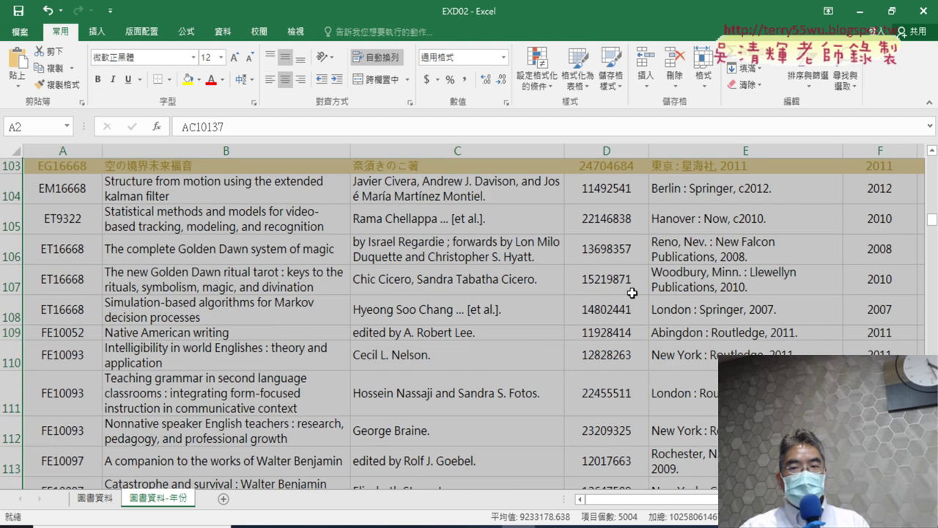
pyautogui.scroll(2, 630, 292)
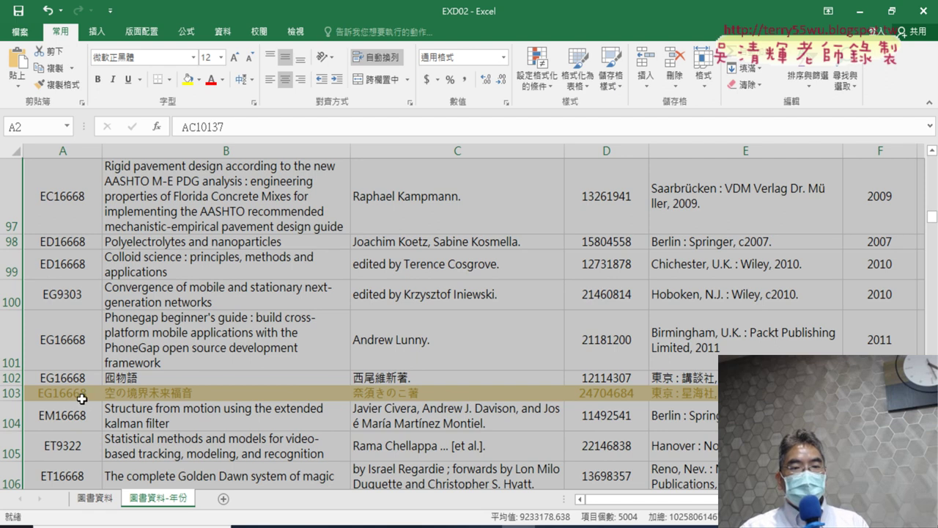
pyautogui.scroll(-5, 529, 401)
pyautogui.scroll(-4, 530, 401)
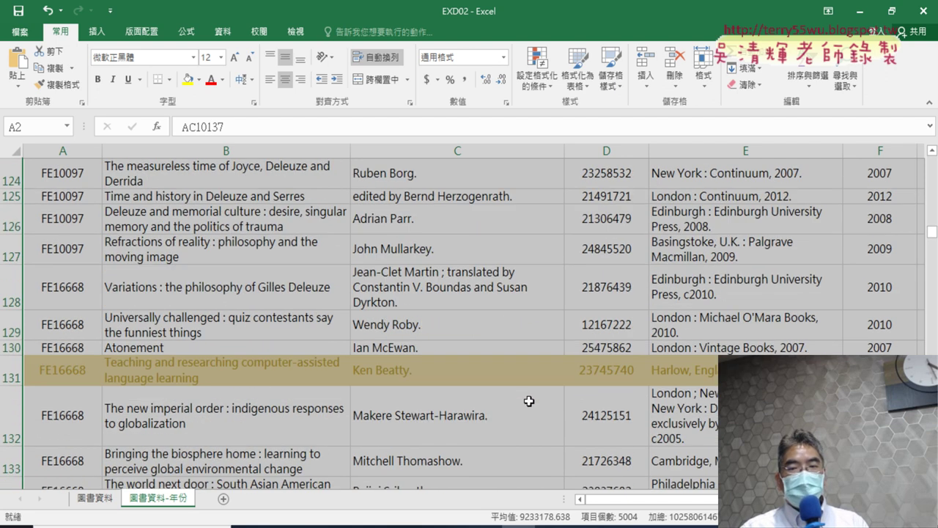
pyautogui.scroll(-3, 529, 370)
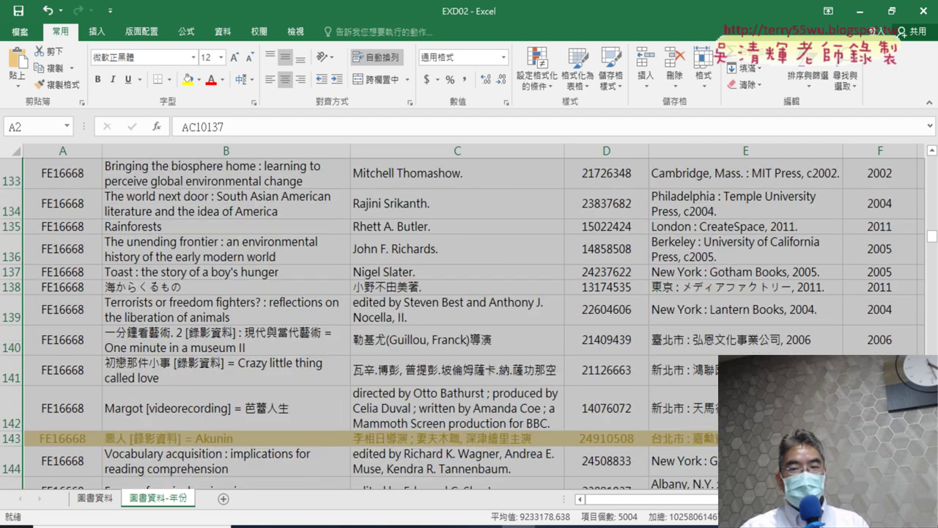
pyautogui.scroll(-3, 529, 294)
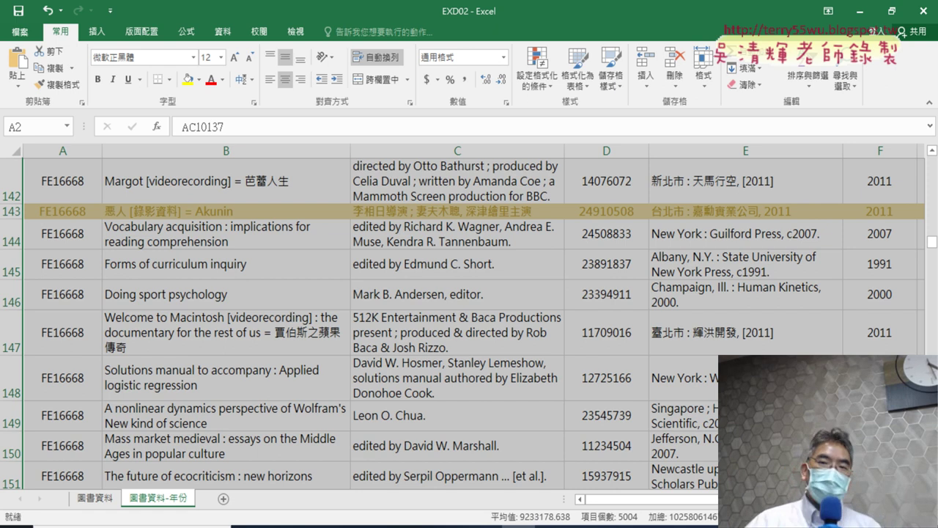
pyautogui.click(535, 527)
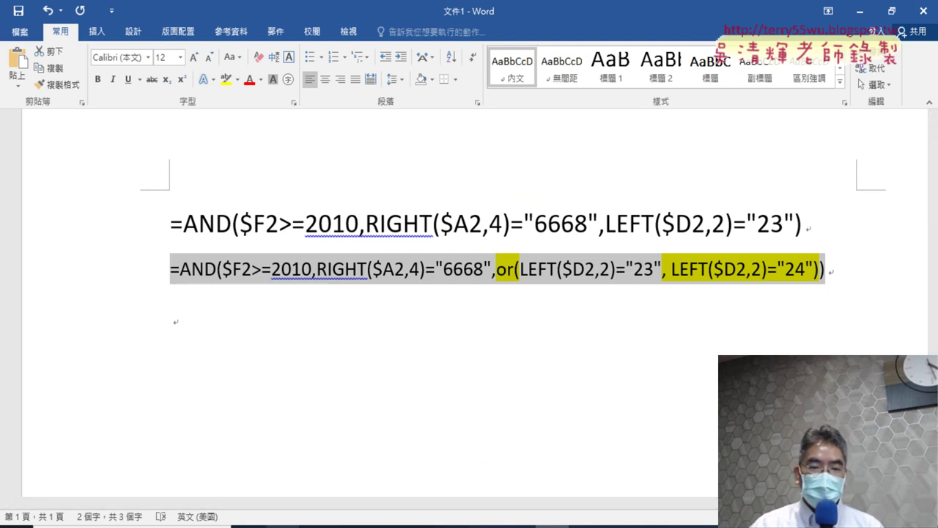
# Step: In the 204圖書管理VBA之一 notes, select the LEFT($D2,2)="24" condition of the reference OR formula
pyautogui.moveTo(283, 525)
pyautogui.click(286, 487)
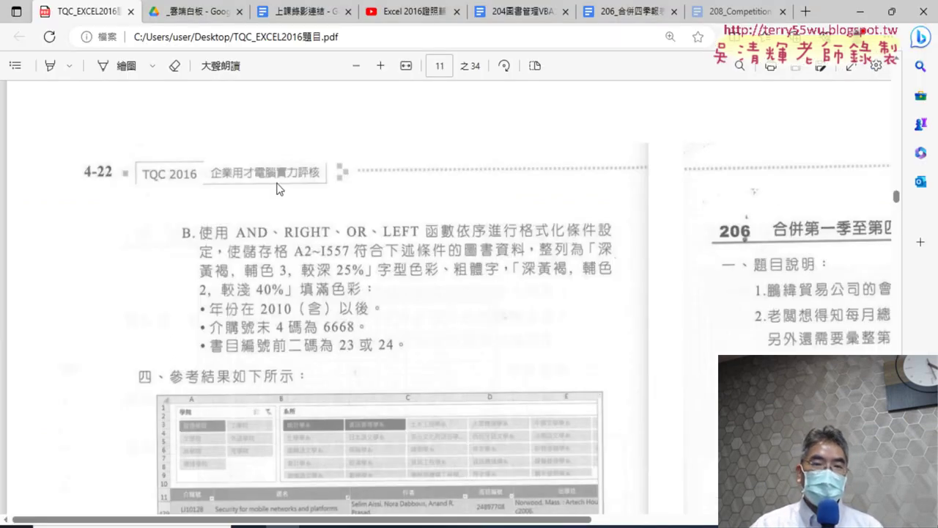
pyautogui.click(515, 15)
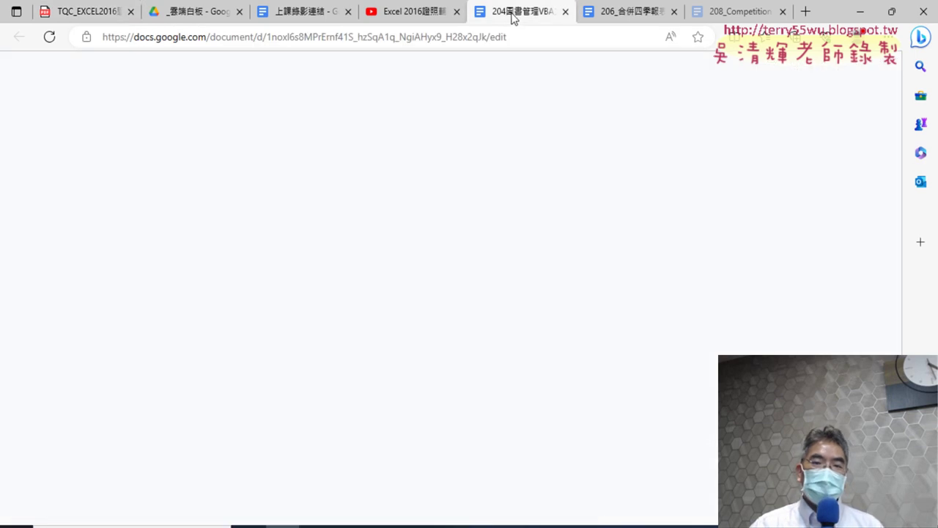
pyautogui.click(543, 293)
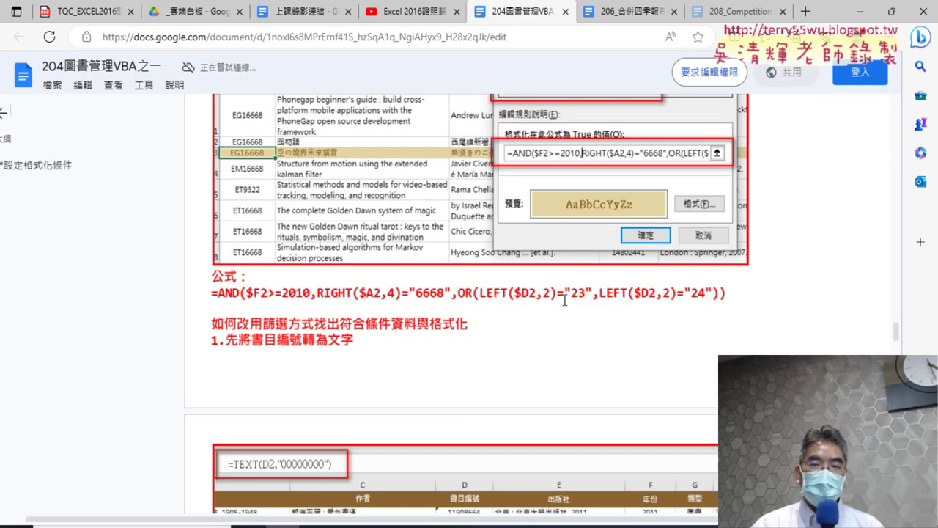
pyautogui.moveTo(592, 293); pyautogui.dragTo(719, 293)
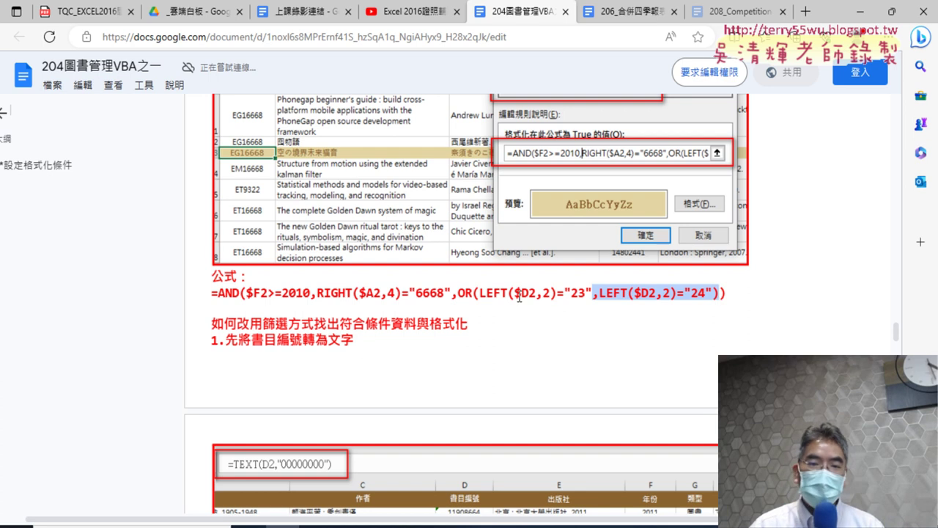